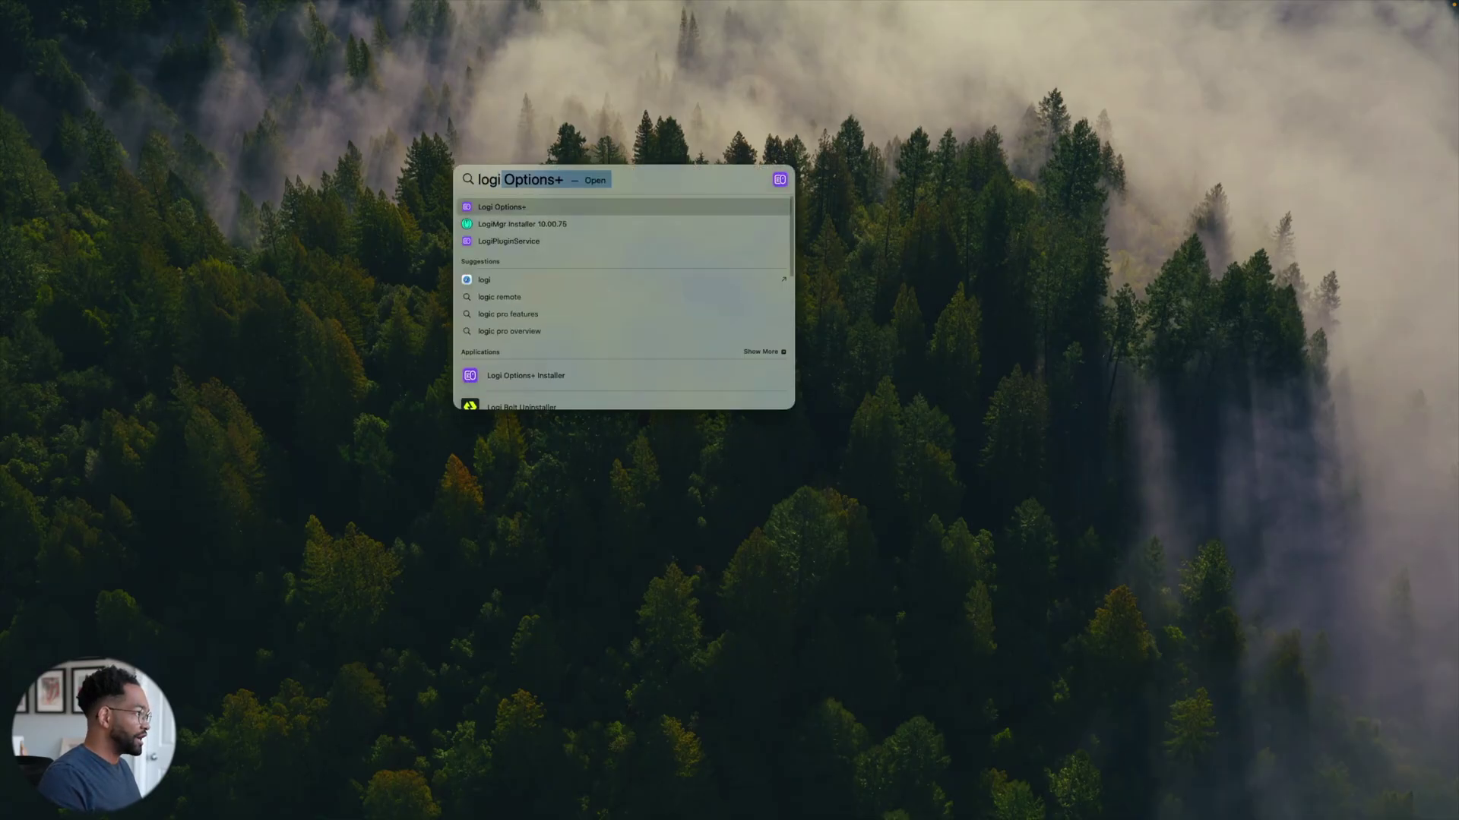
Step: Launch Logi Options+, reposition its window, and open the MX Creative Keypad's page
key(Return)
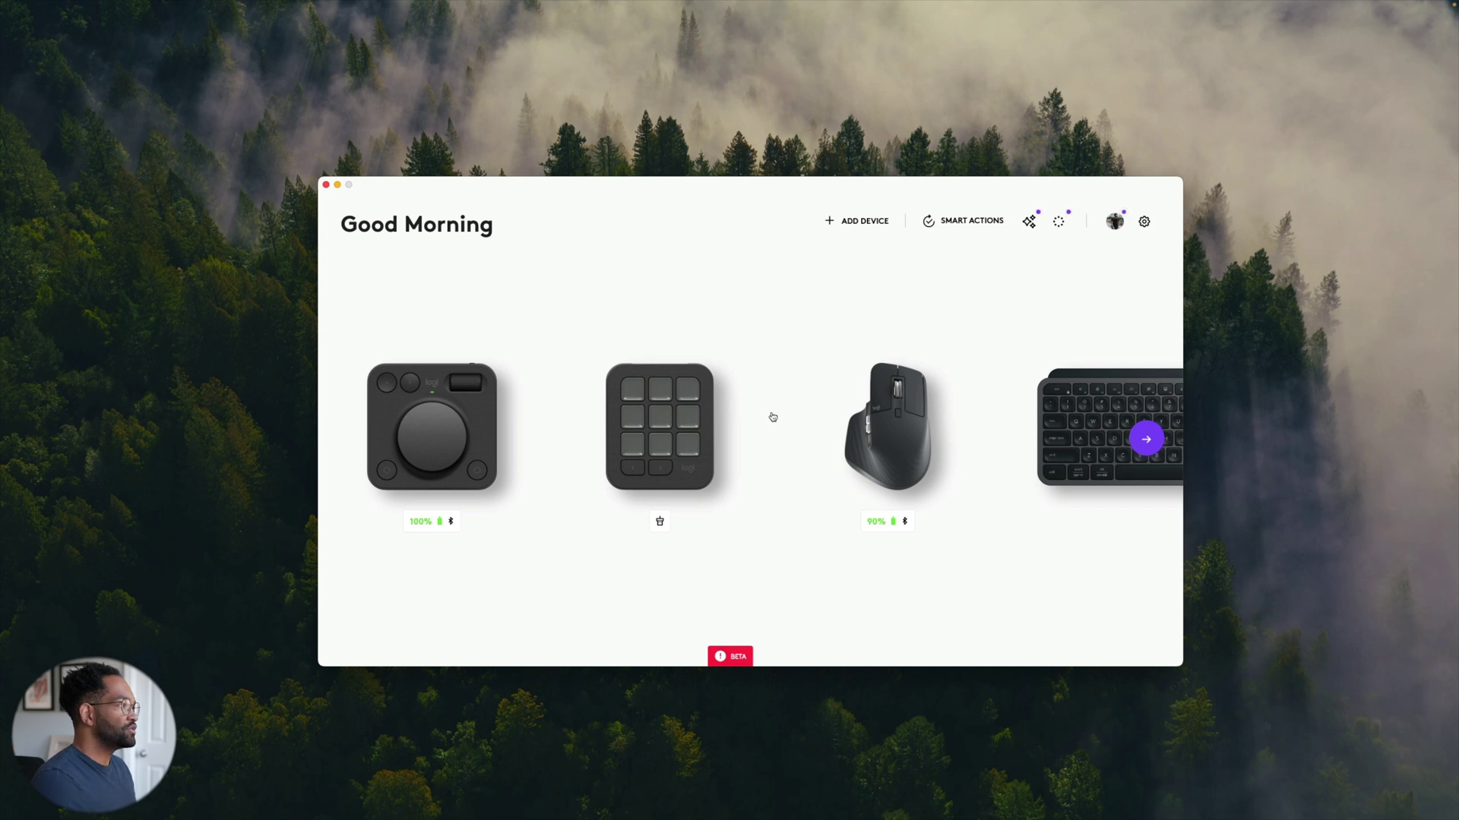
drag(756, 185, 686, 174)
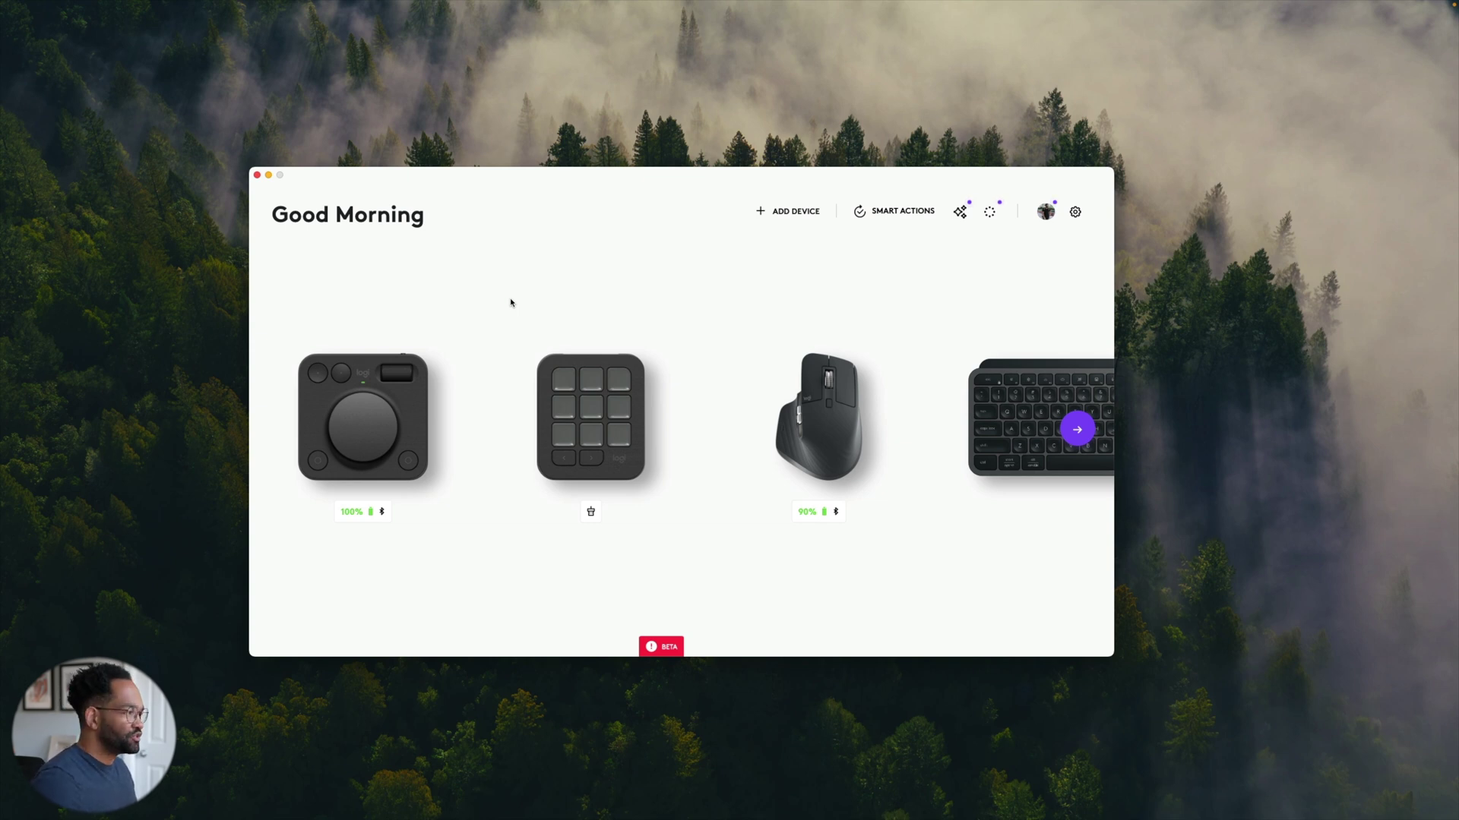
click(578, 414)
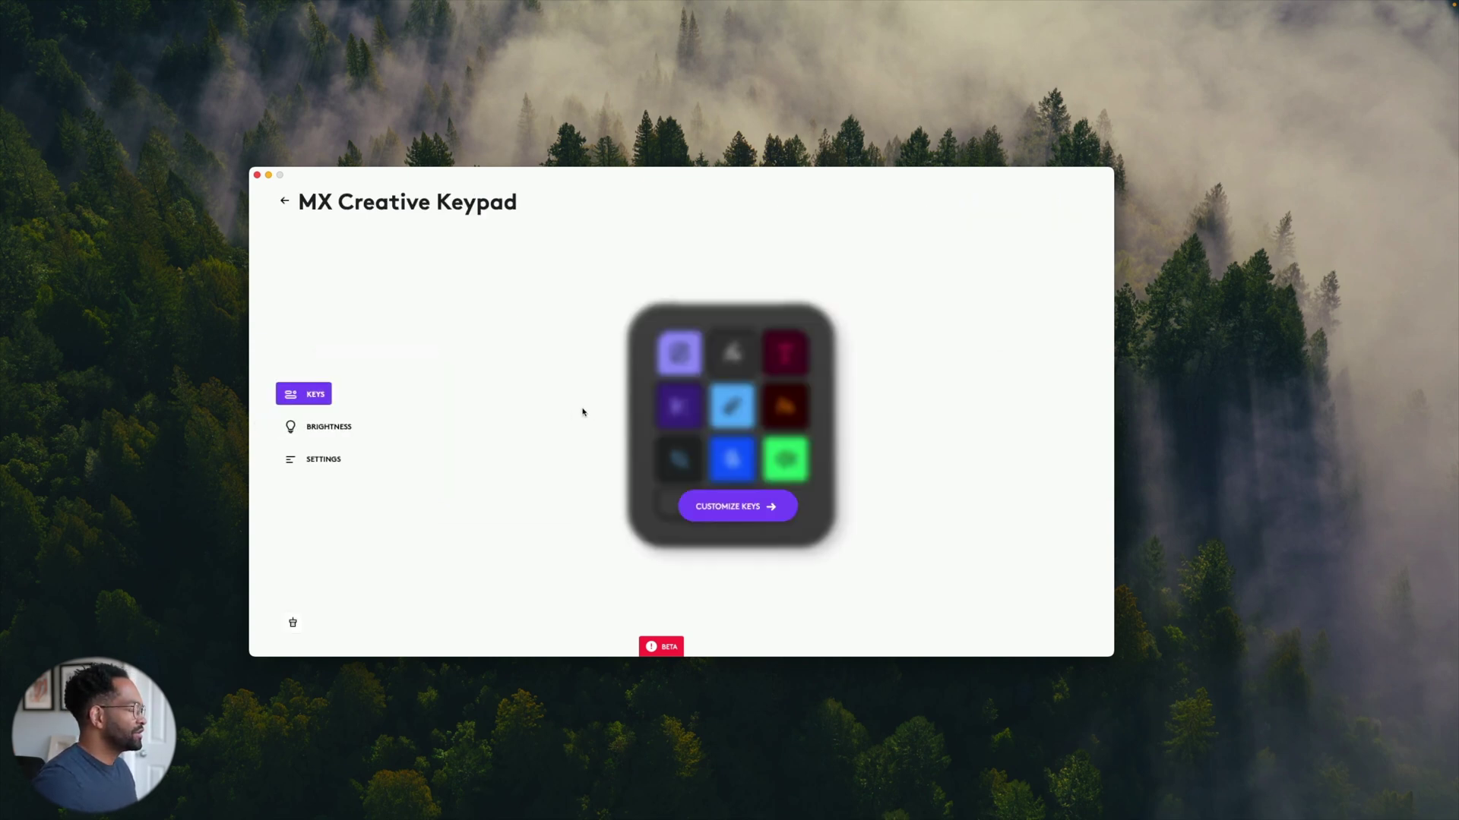
Step: Open the keypad's Customize Keys view and start adding a new profile
click(718, 507)
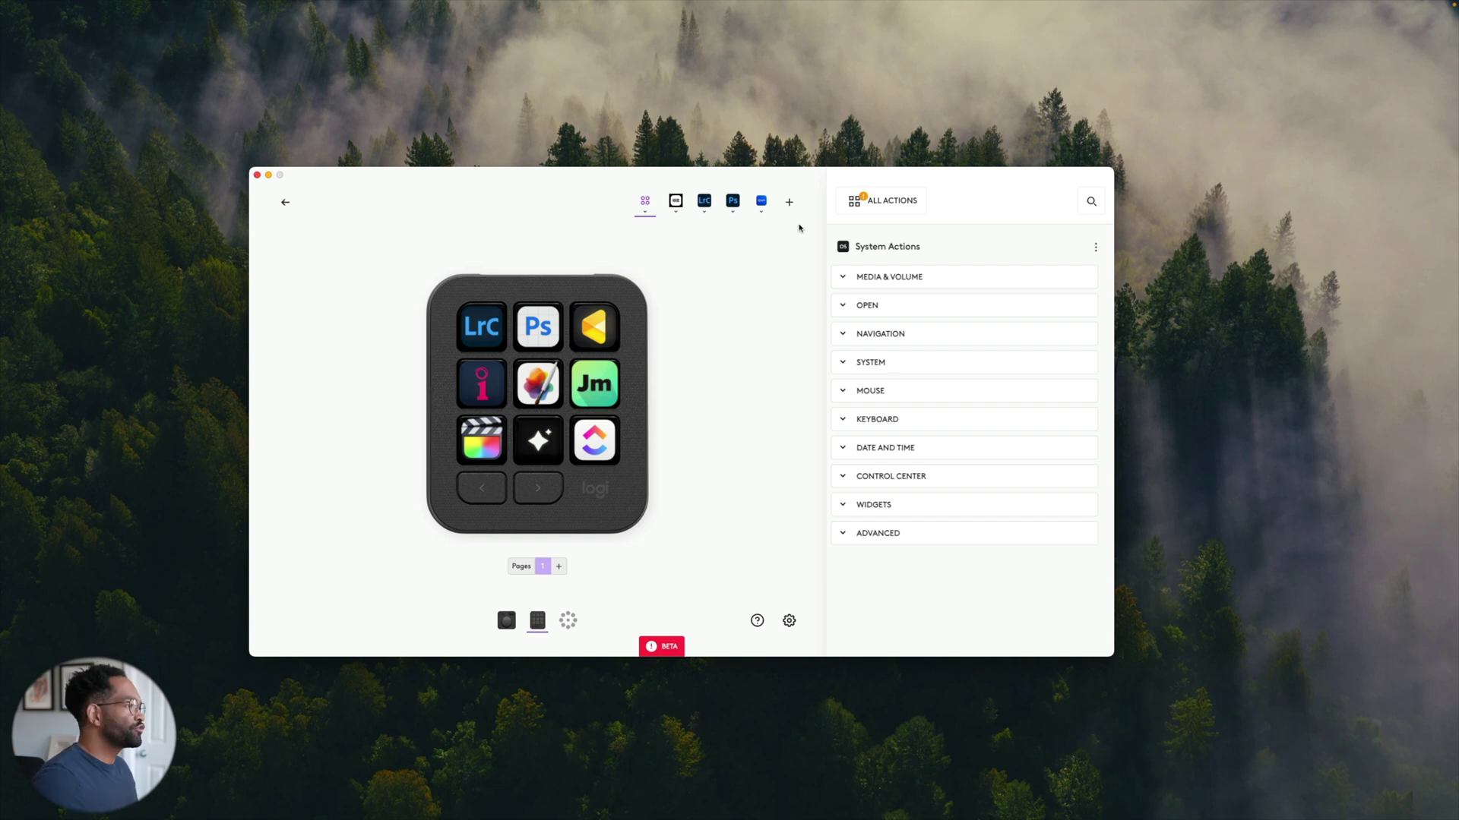
click(789, 202)
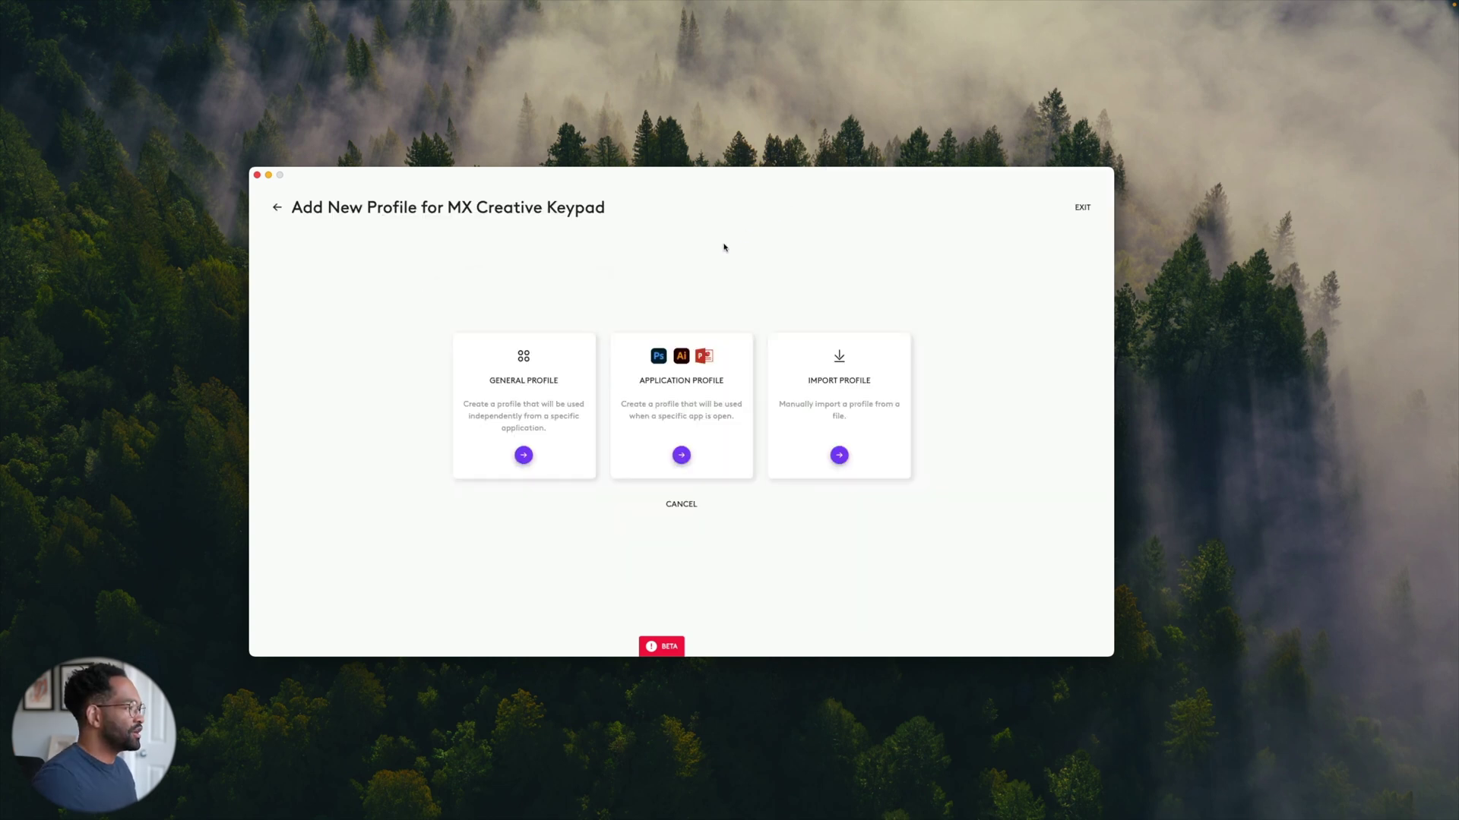
click(678, 396)
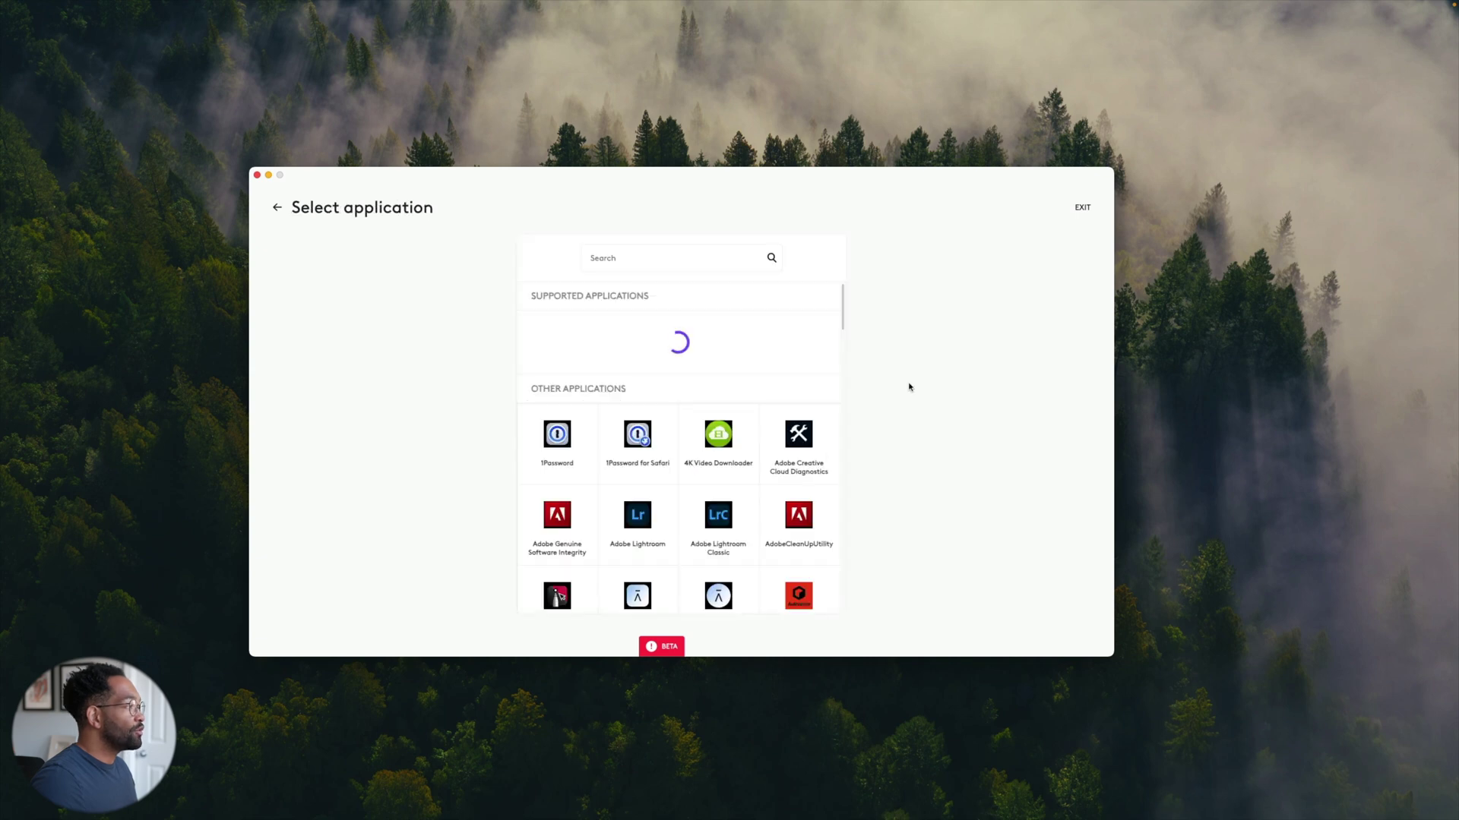
scroll(805, 382, down, 3)
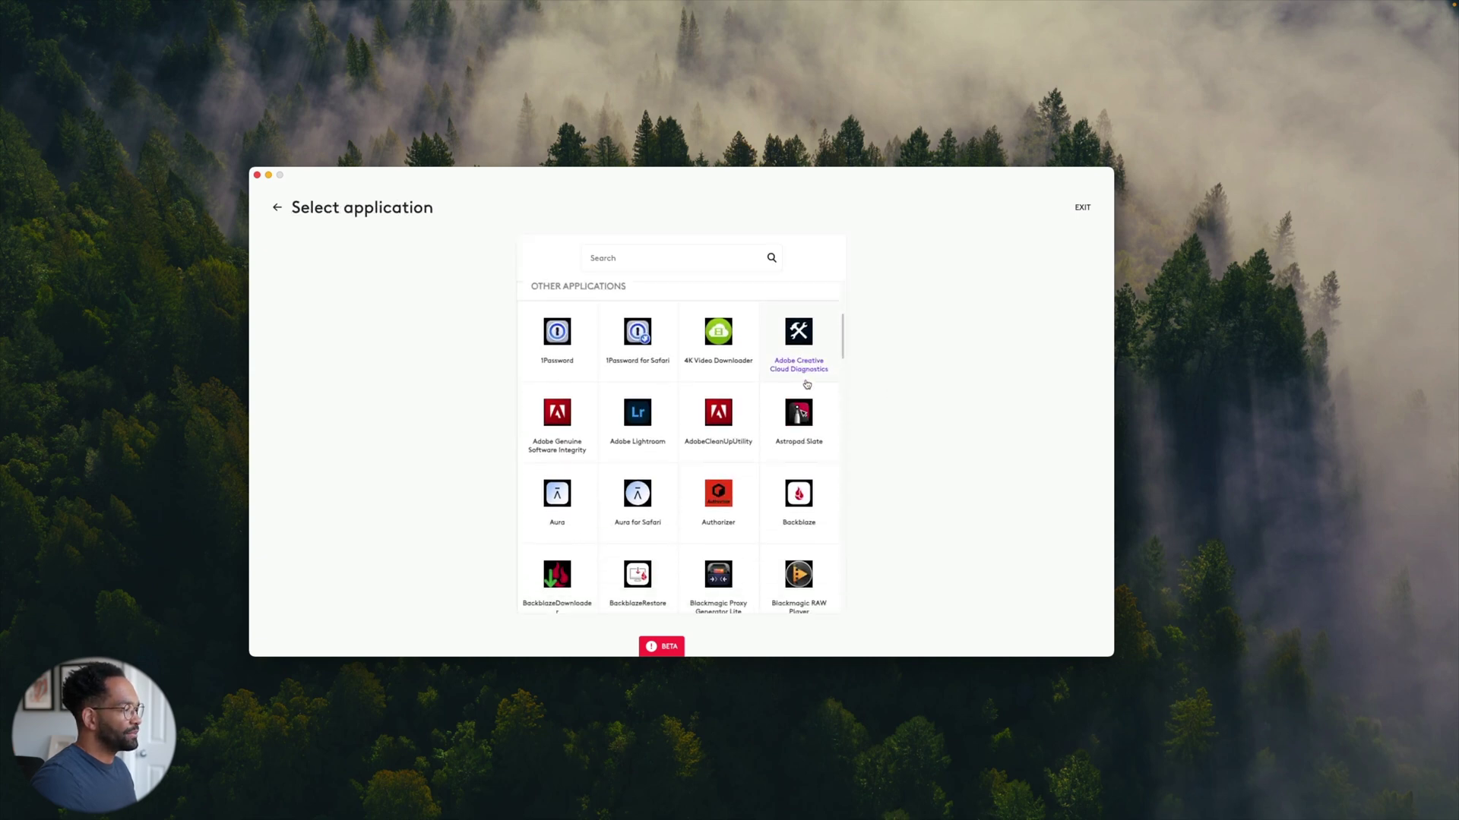
scroll(807, 384, up, 3)
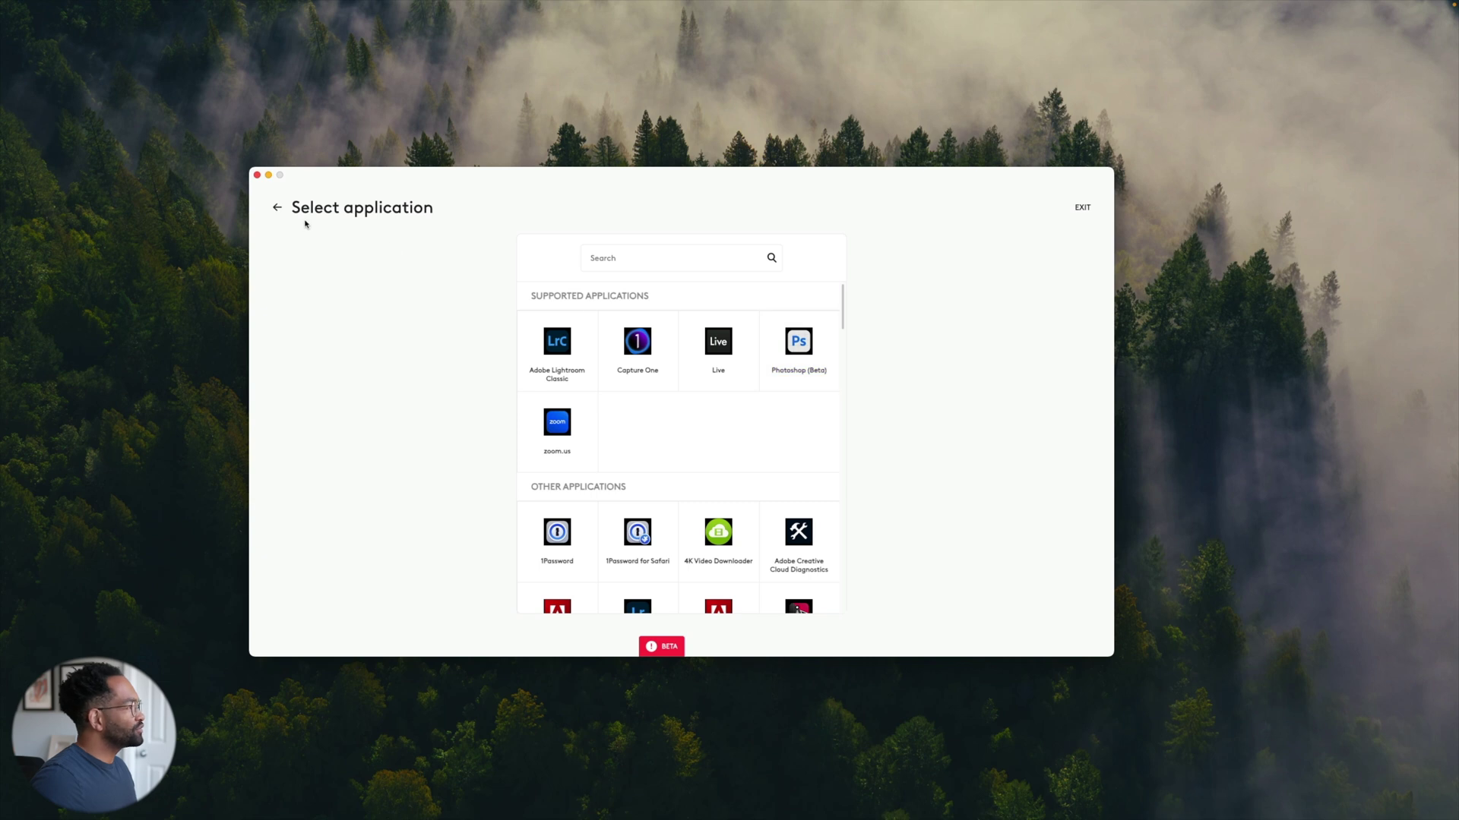
click(278, 209)
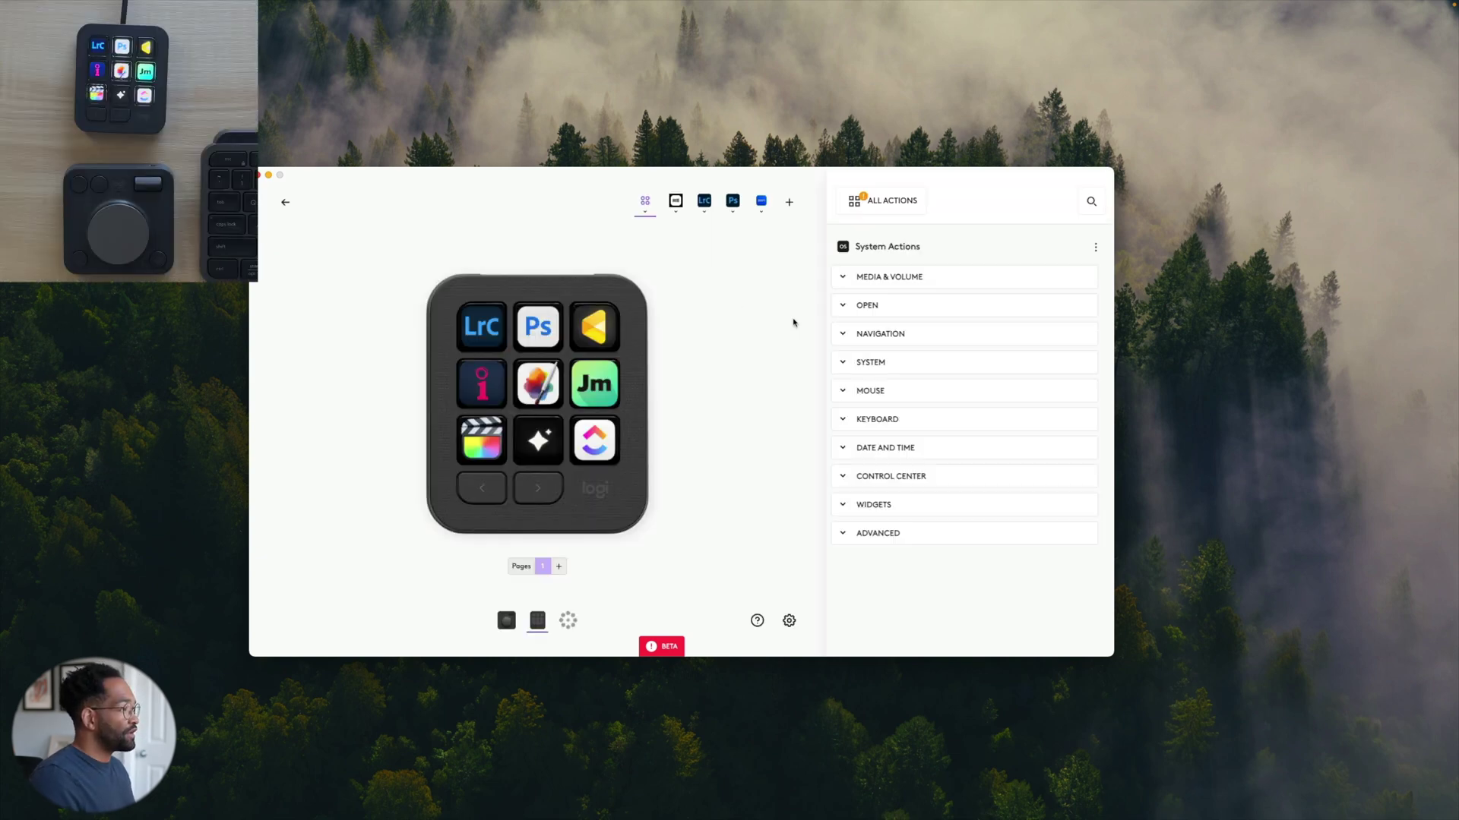
Step: Check the existing Ableton and Photoshop profile lists, closing each afterwards
click(677, 201)
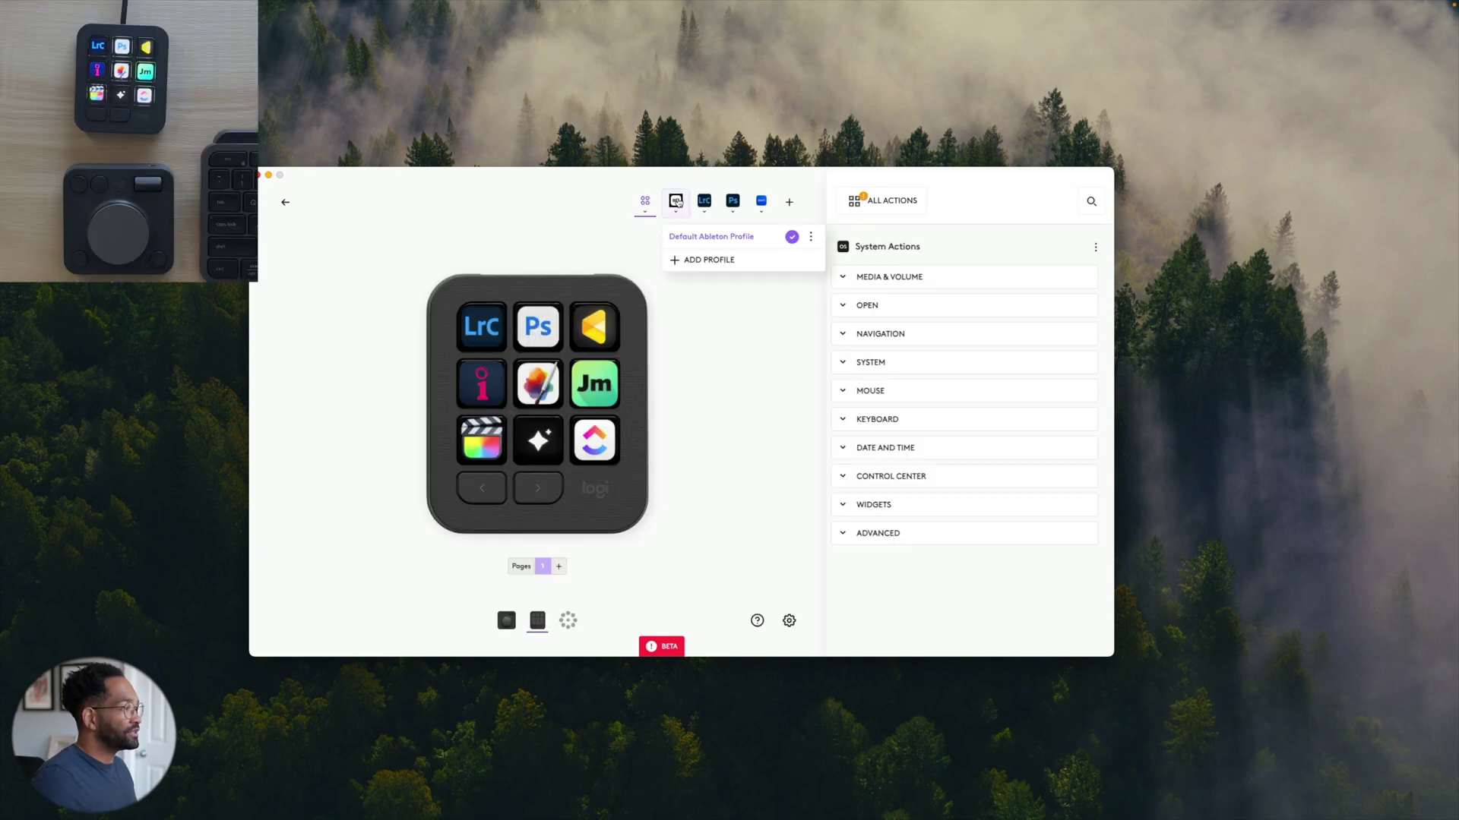
click(775, 313)
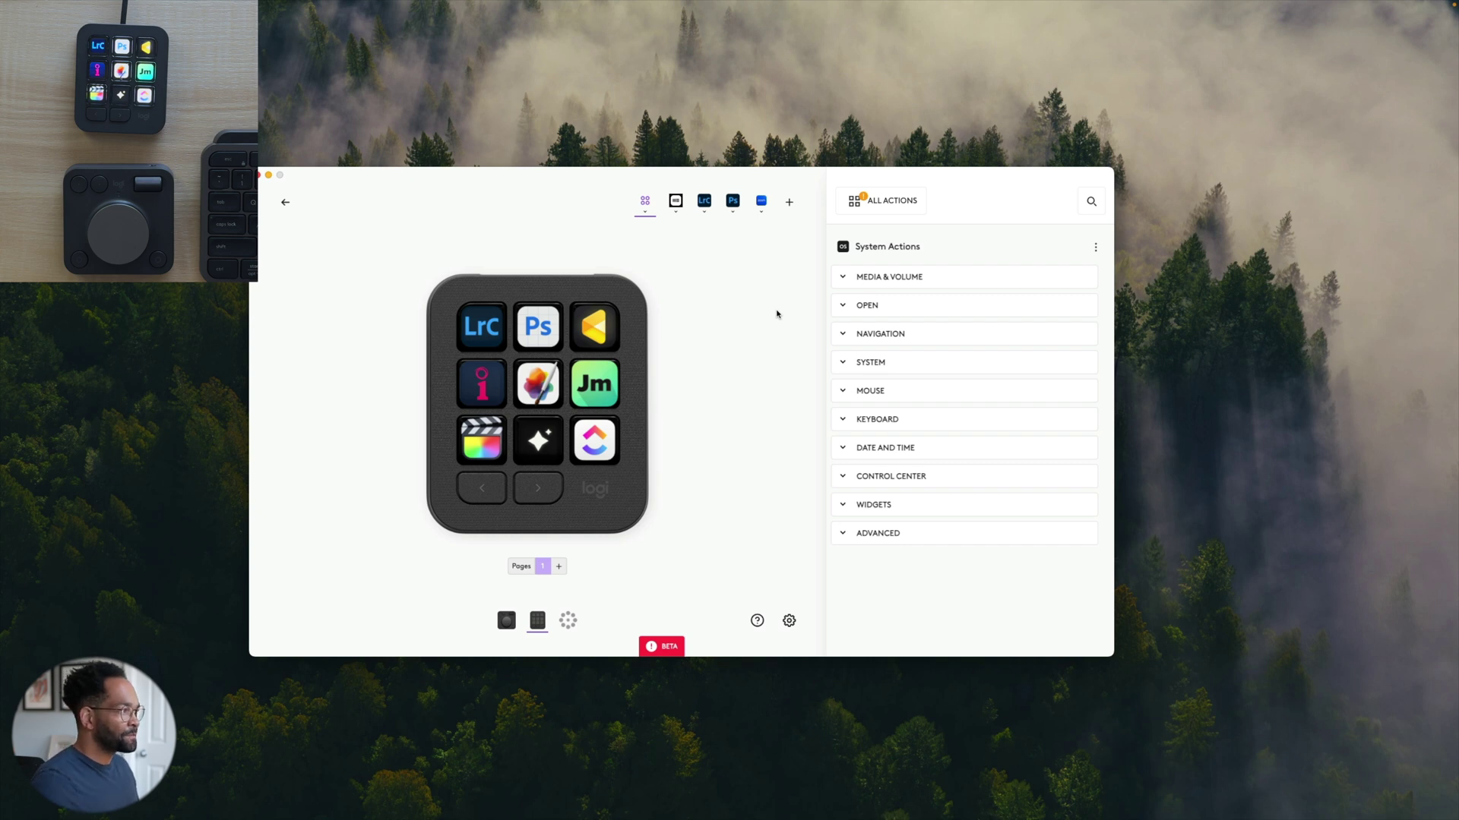
click(762, 203)
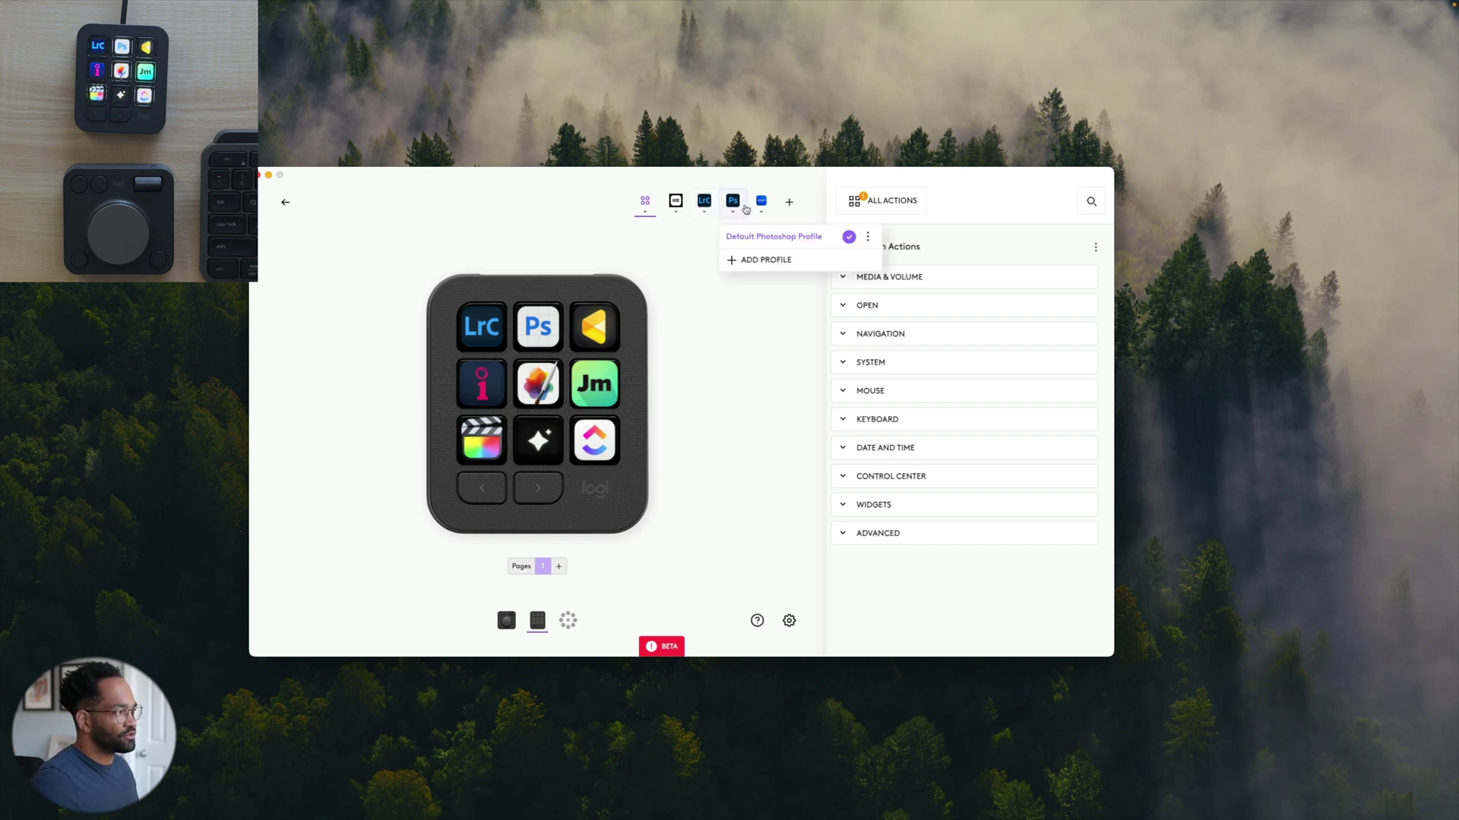
click(749, 357)
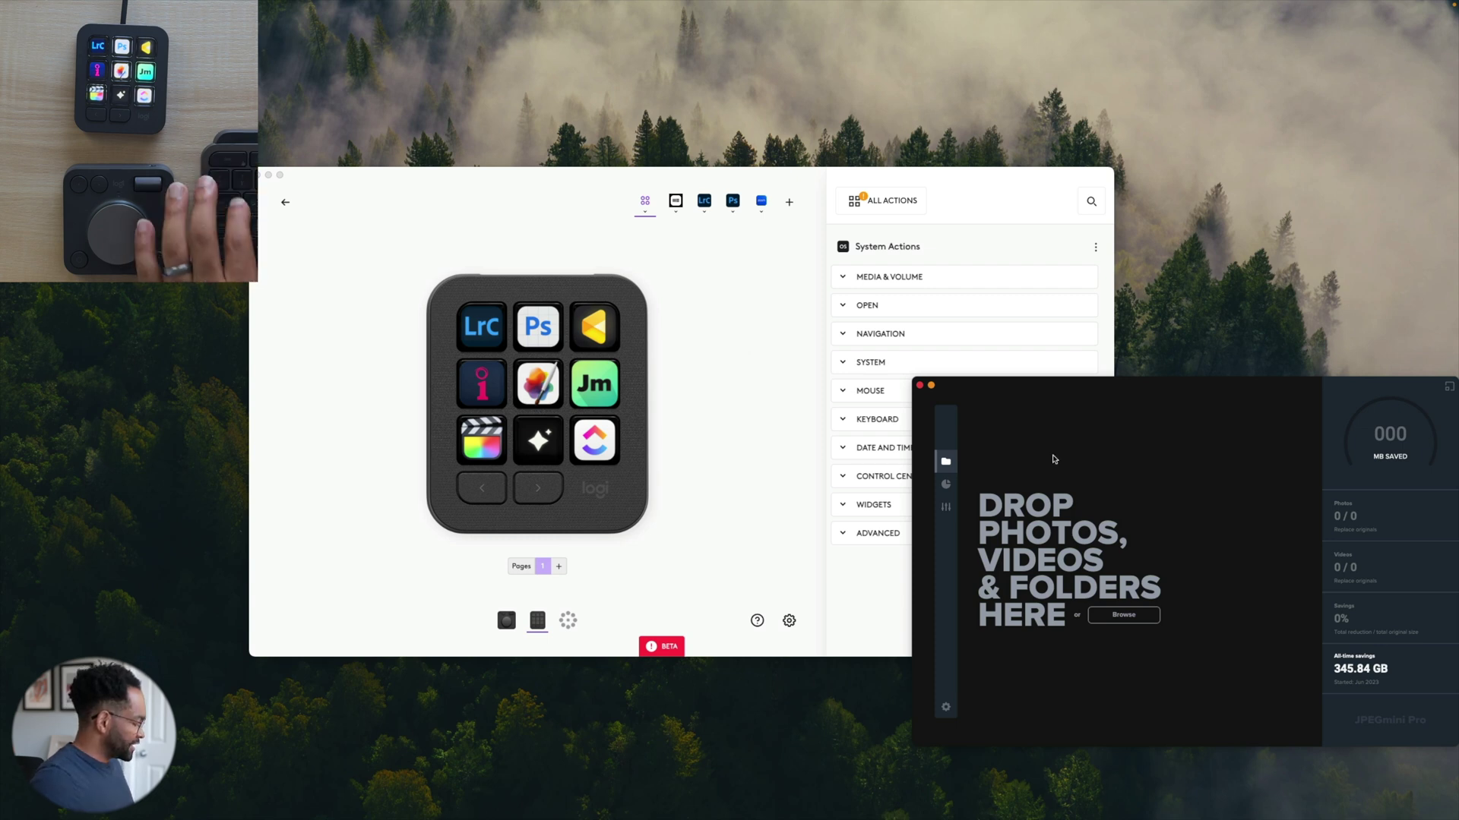
Step: Quit JPEGmini Pro and add a second, empty page of keys to the keypad
key(super+q)
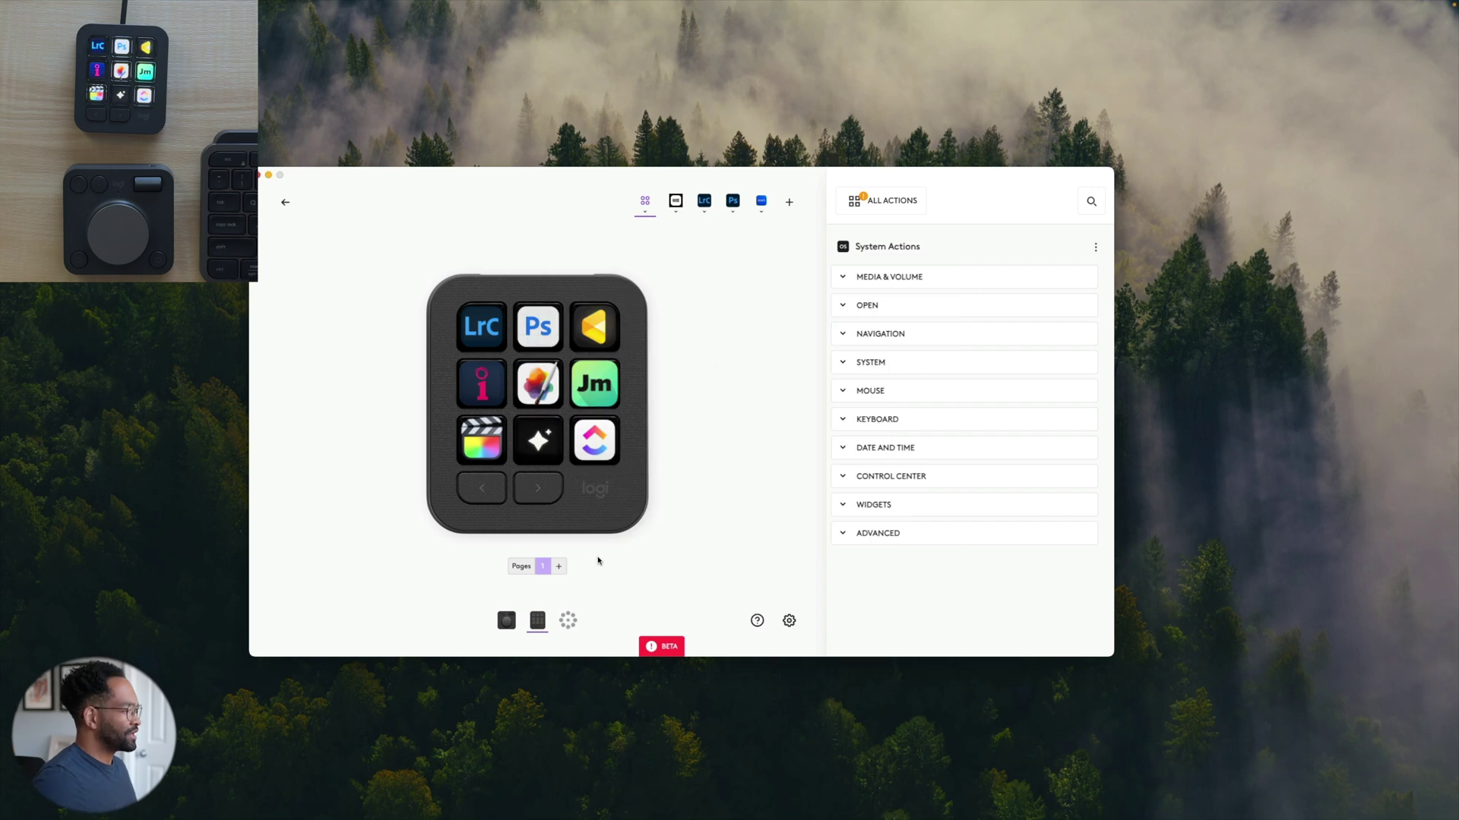
click(558, 566)
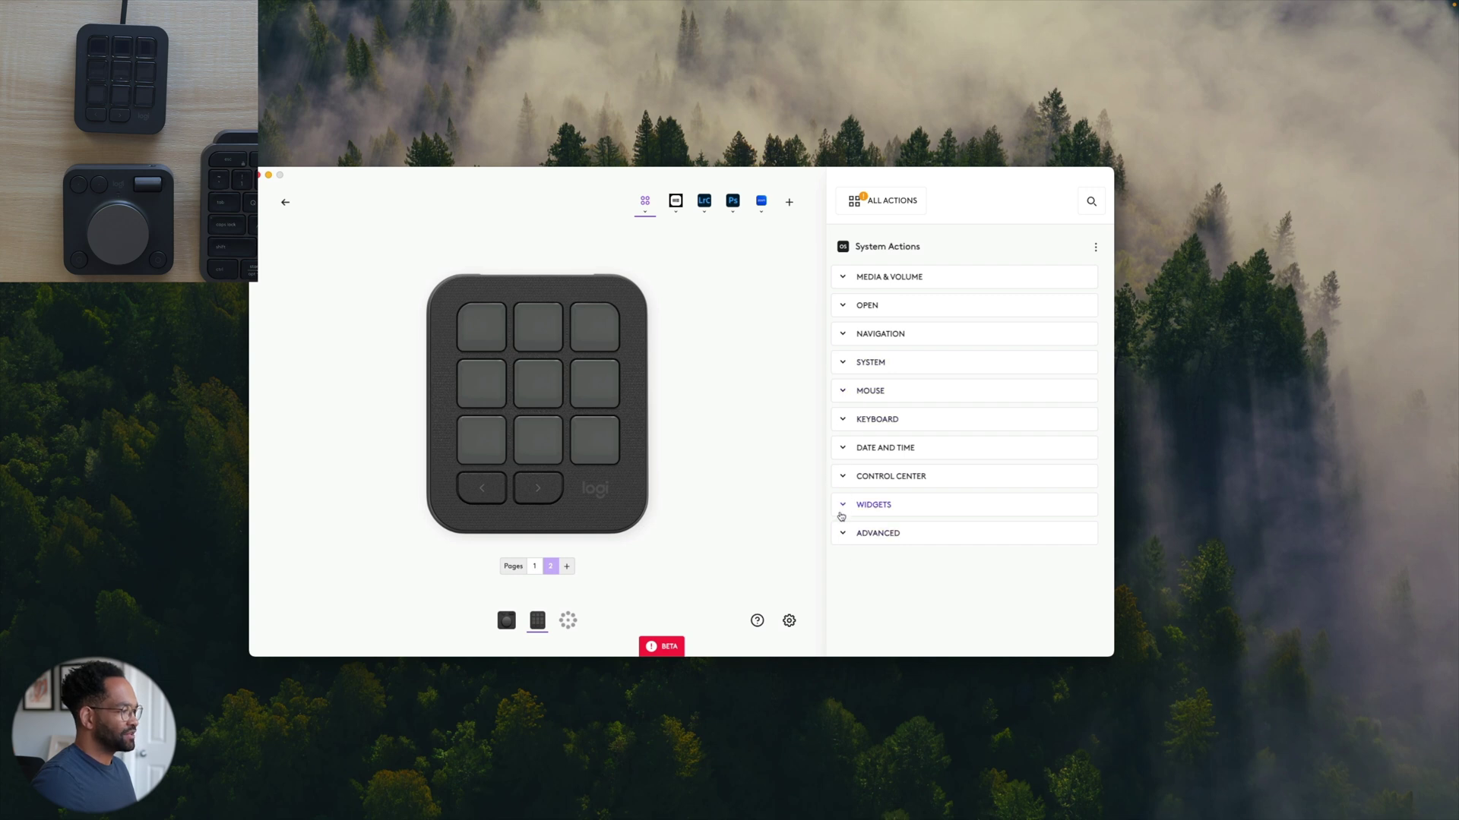
Step: Try a Multi-action macro on the top-left key, discard it, then return to page 1
click(843, 535)
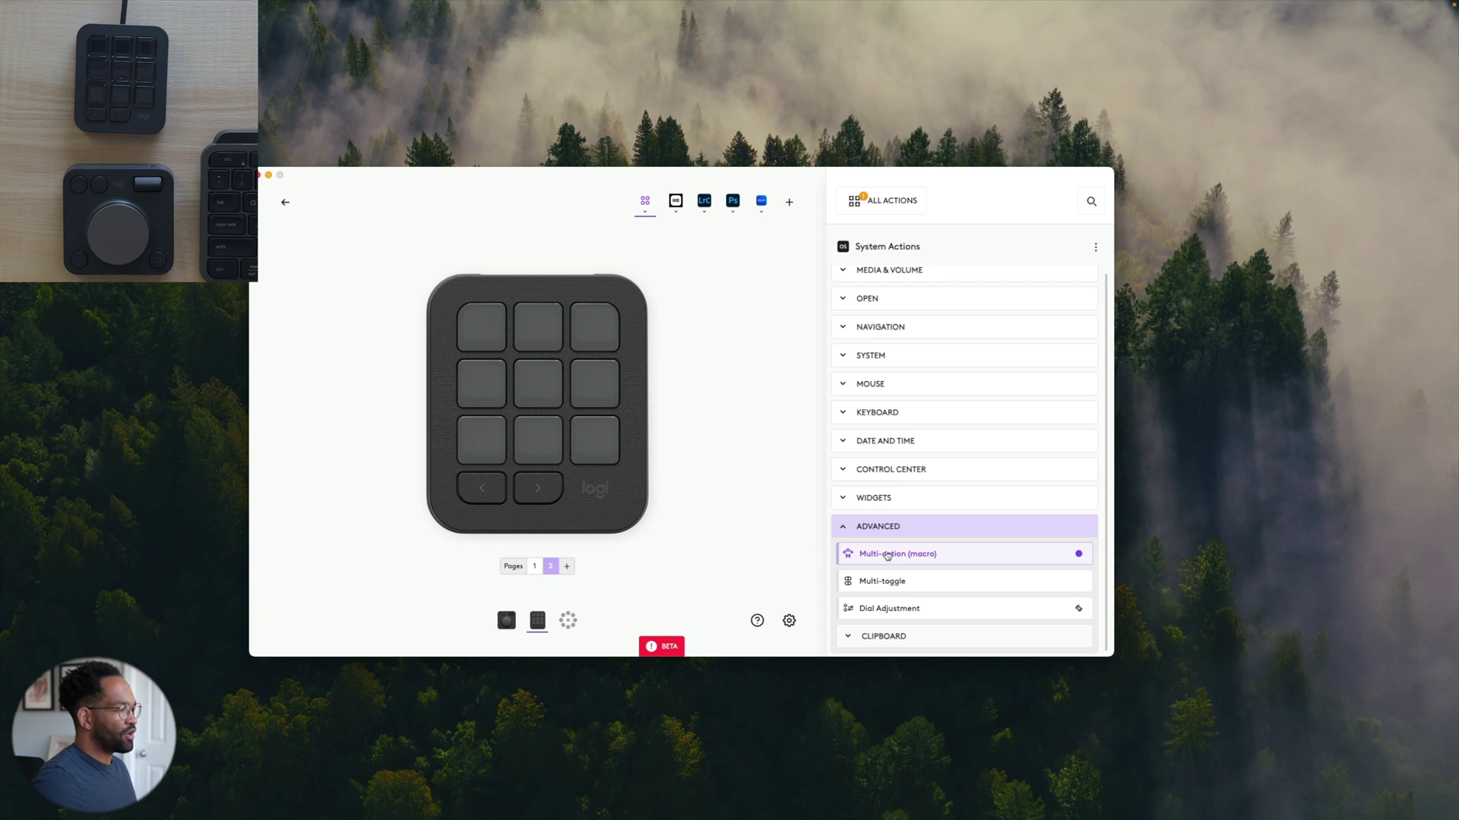
drag(886, 556, 496, 340)
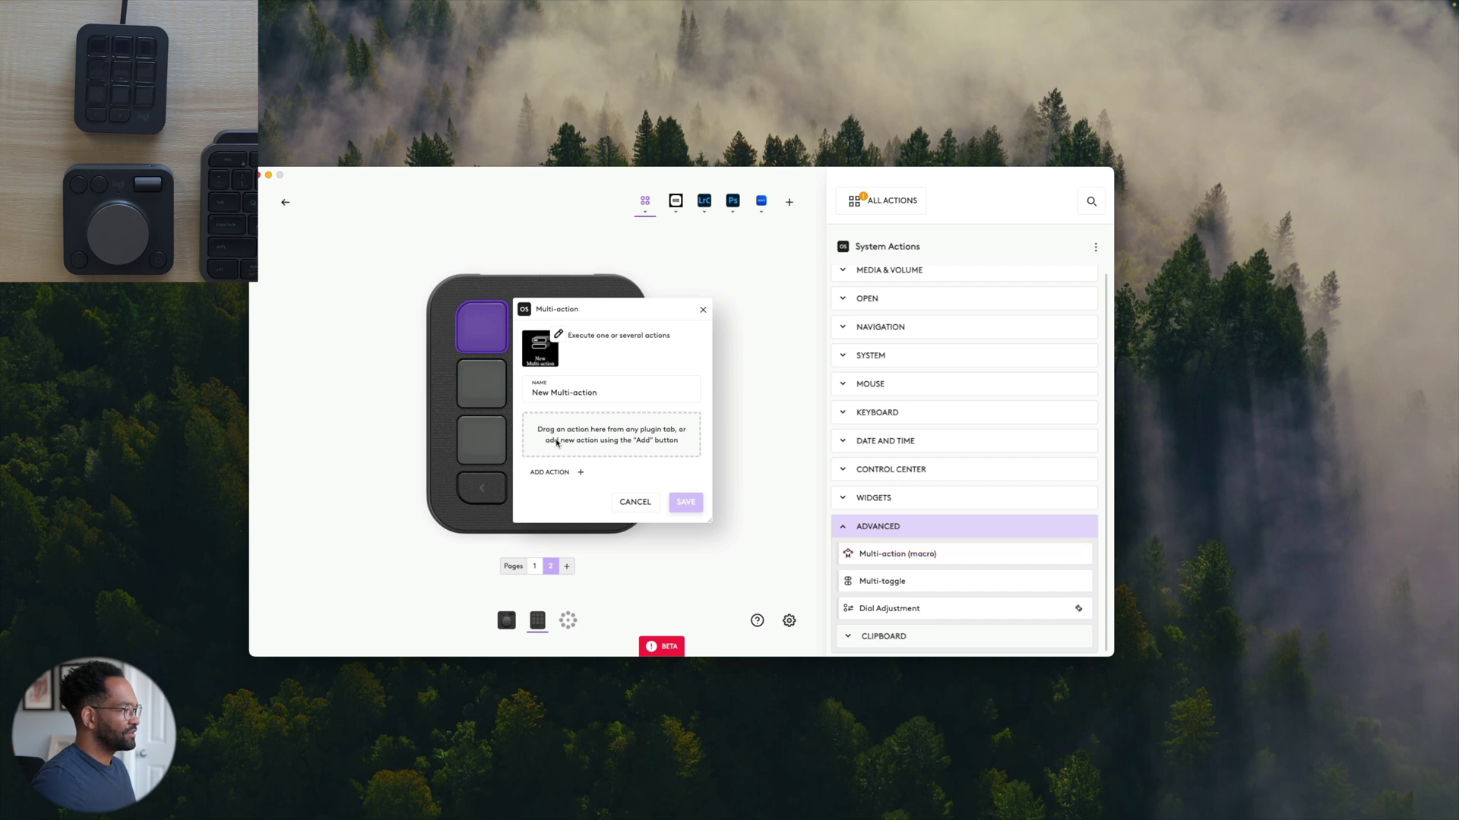
click(576, 472)
mouse_move(560, 434)
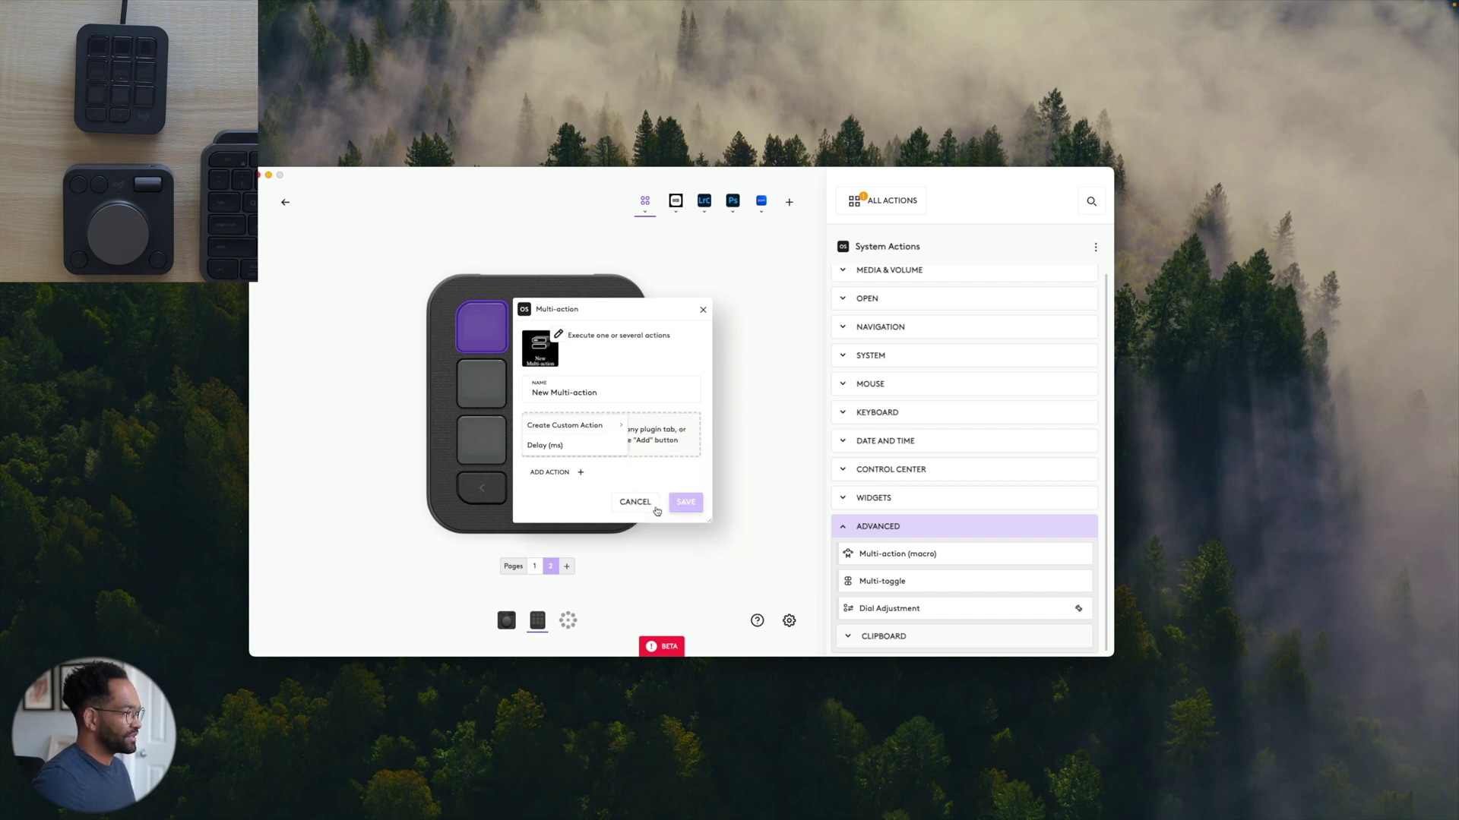
click(701, 311)
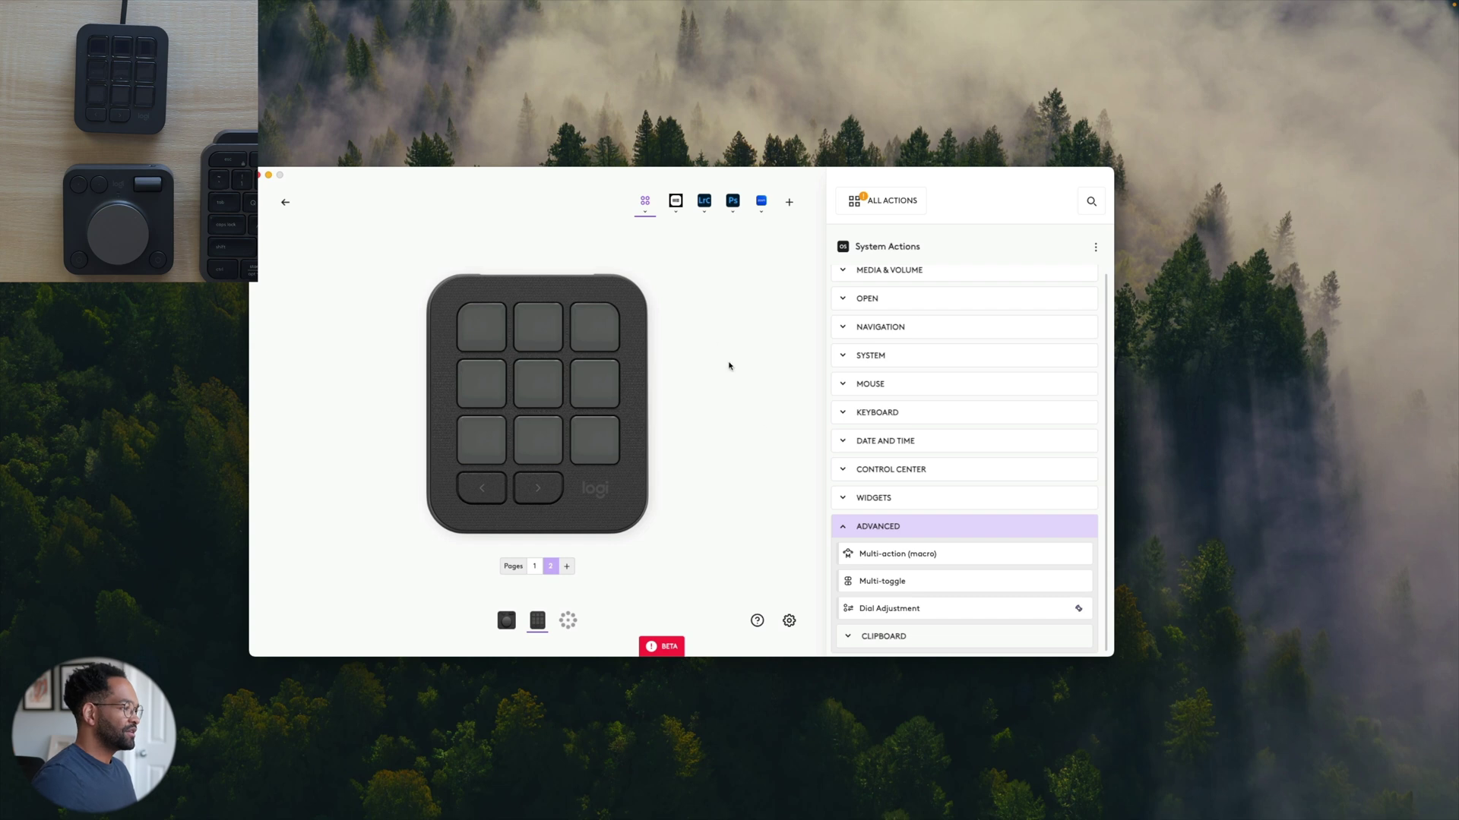
click(836, 532)
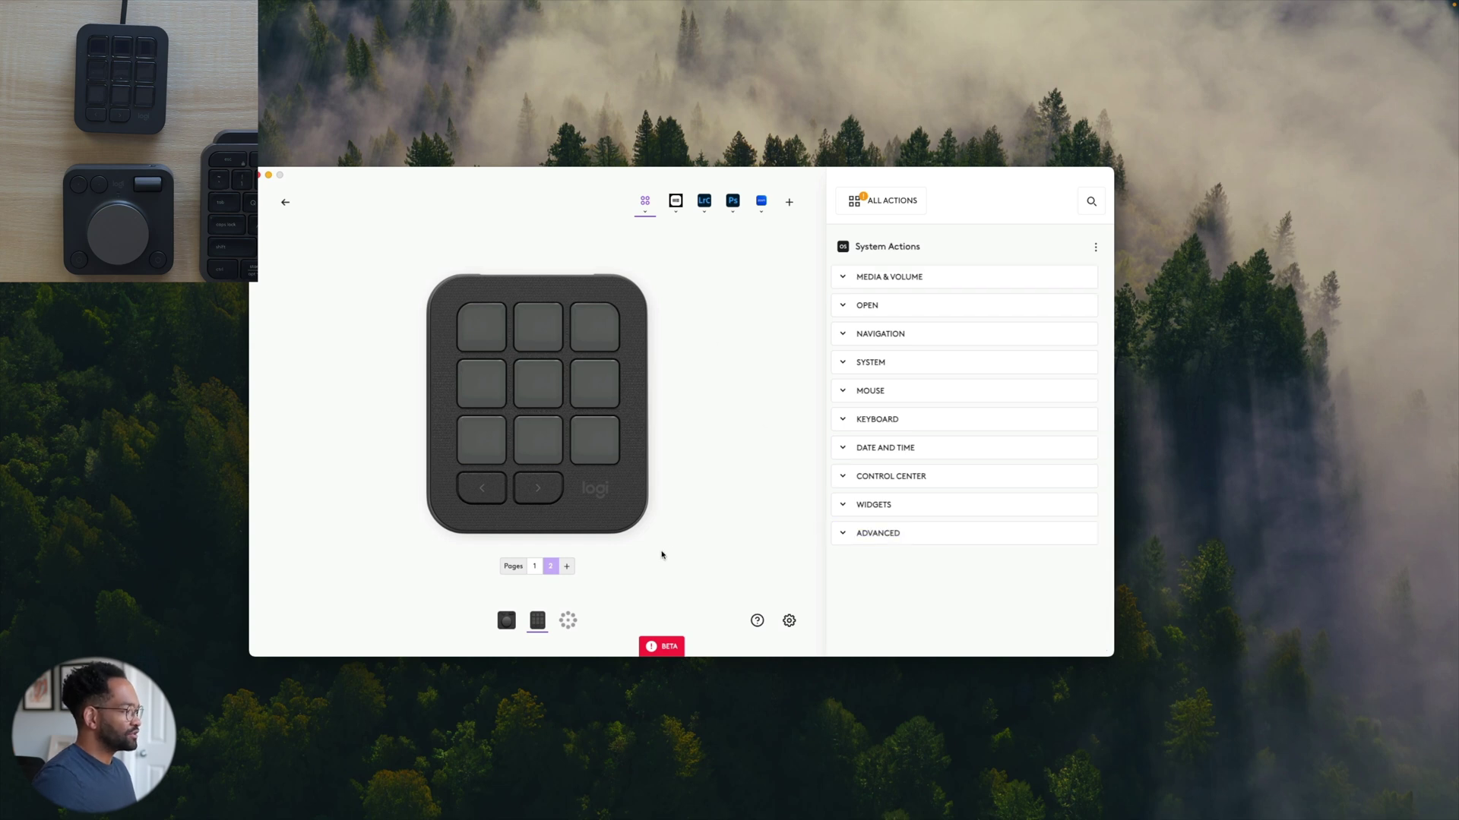
click(534, 566)
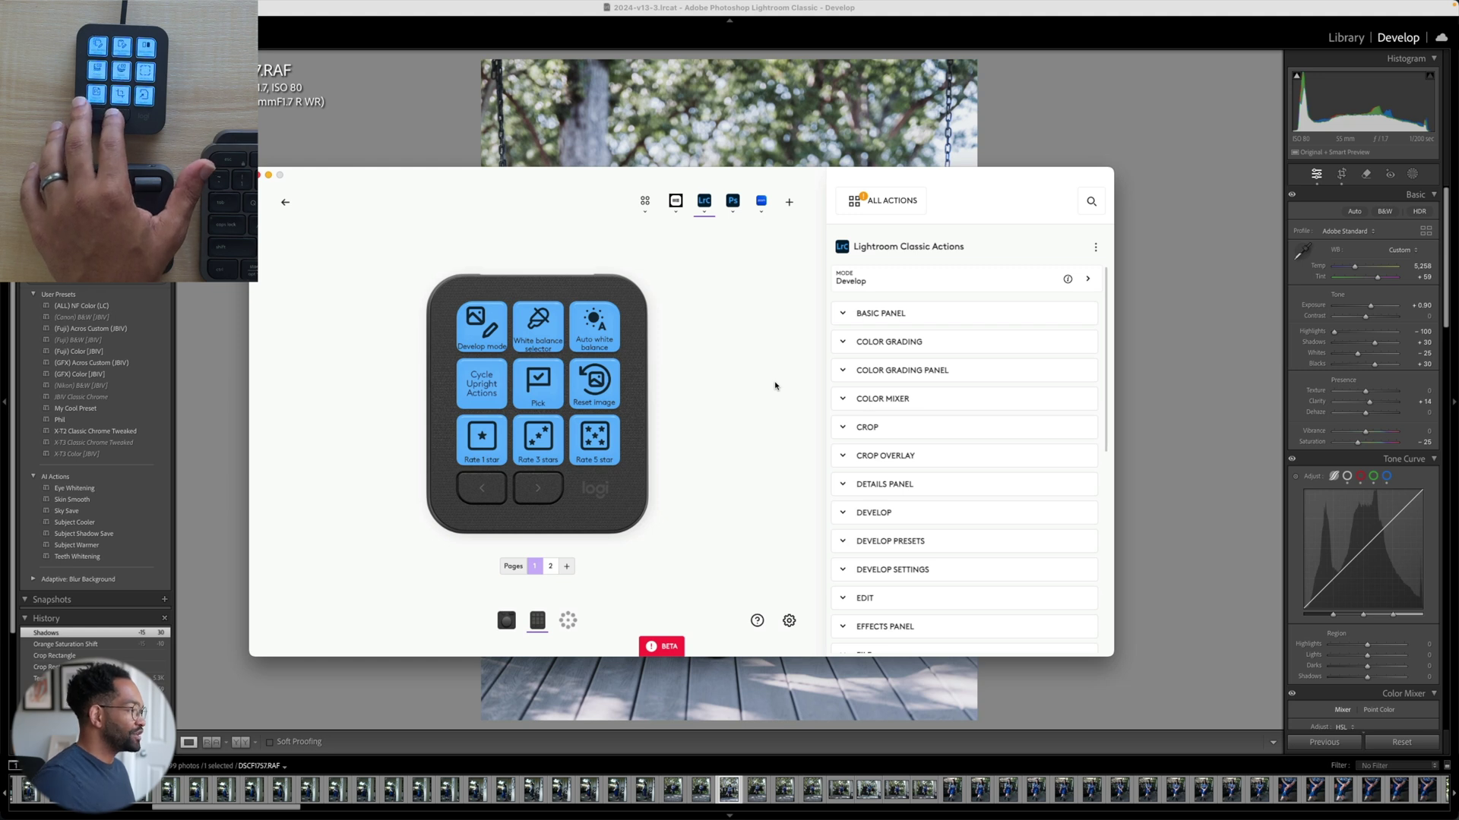
Step: Review page 2 and the Lightroom Classic profile list, go back to page 1, and close Logi Options+
click(546, 568)
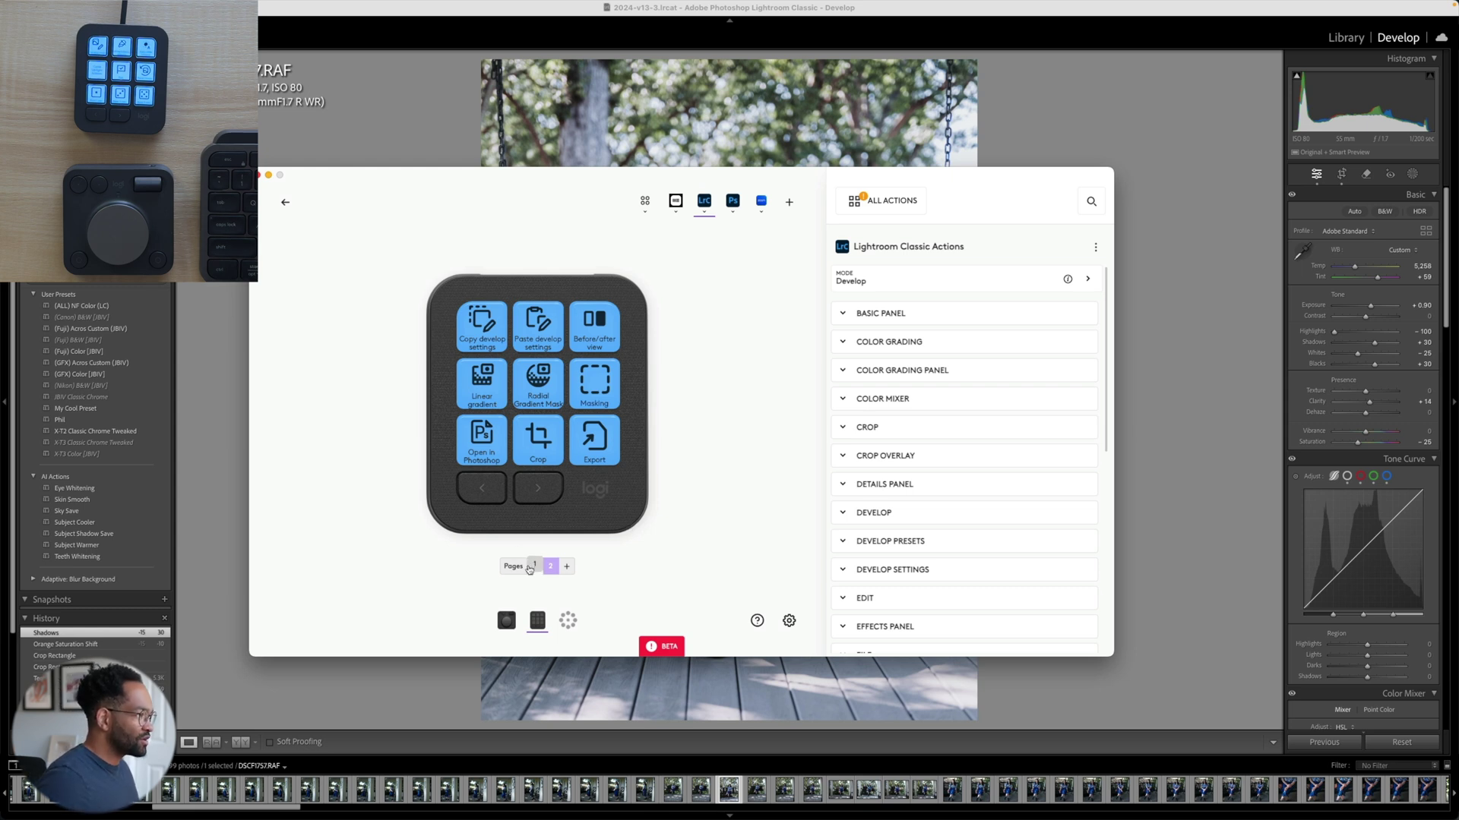
click(705, 217)
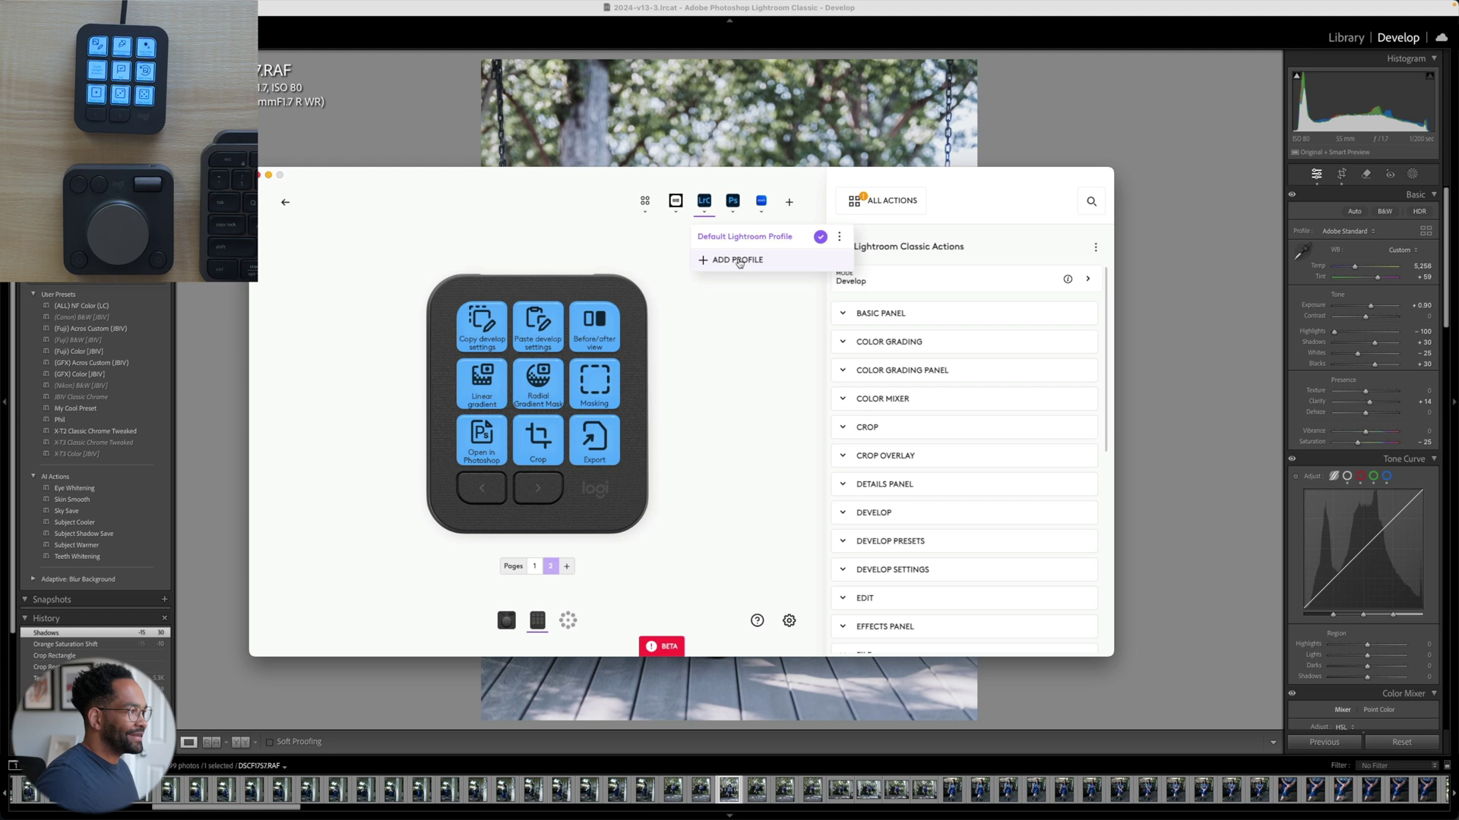
click(717, 448)
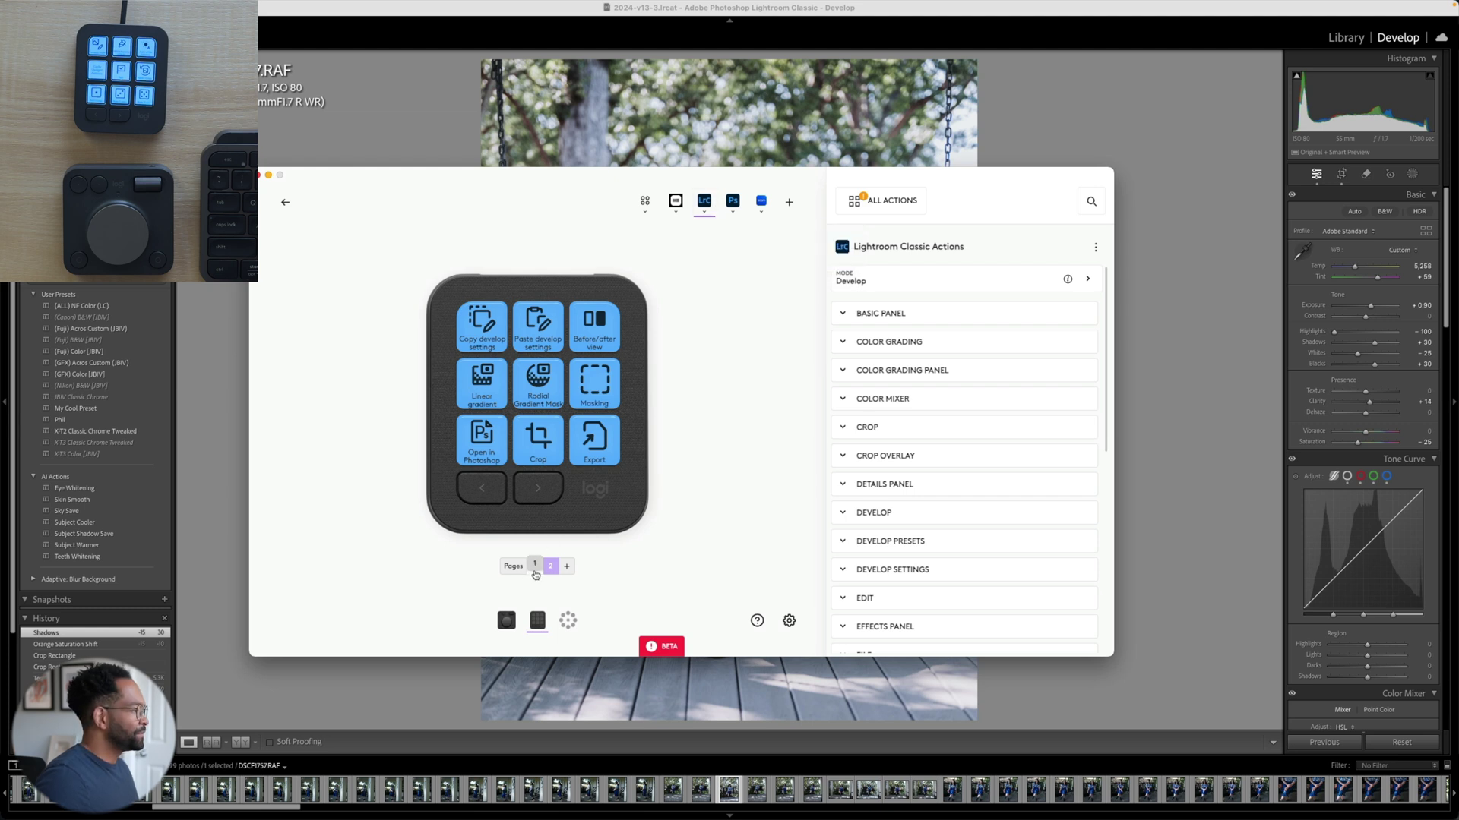
click(535, 572)
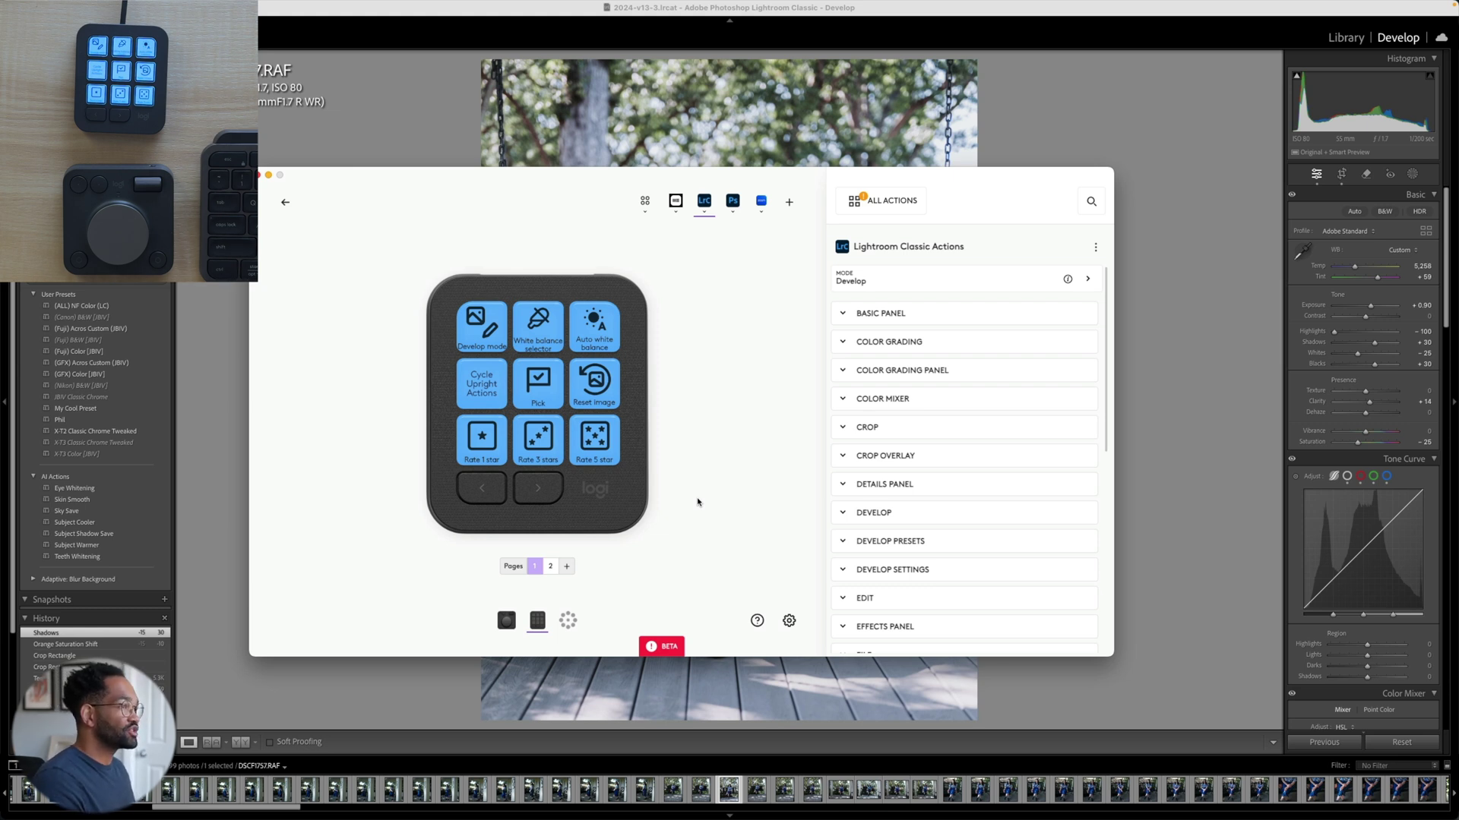
click(1188, 353)
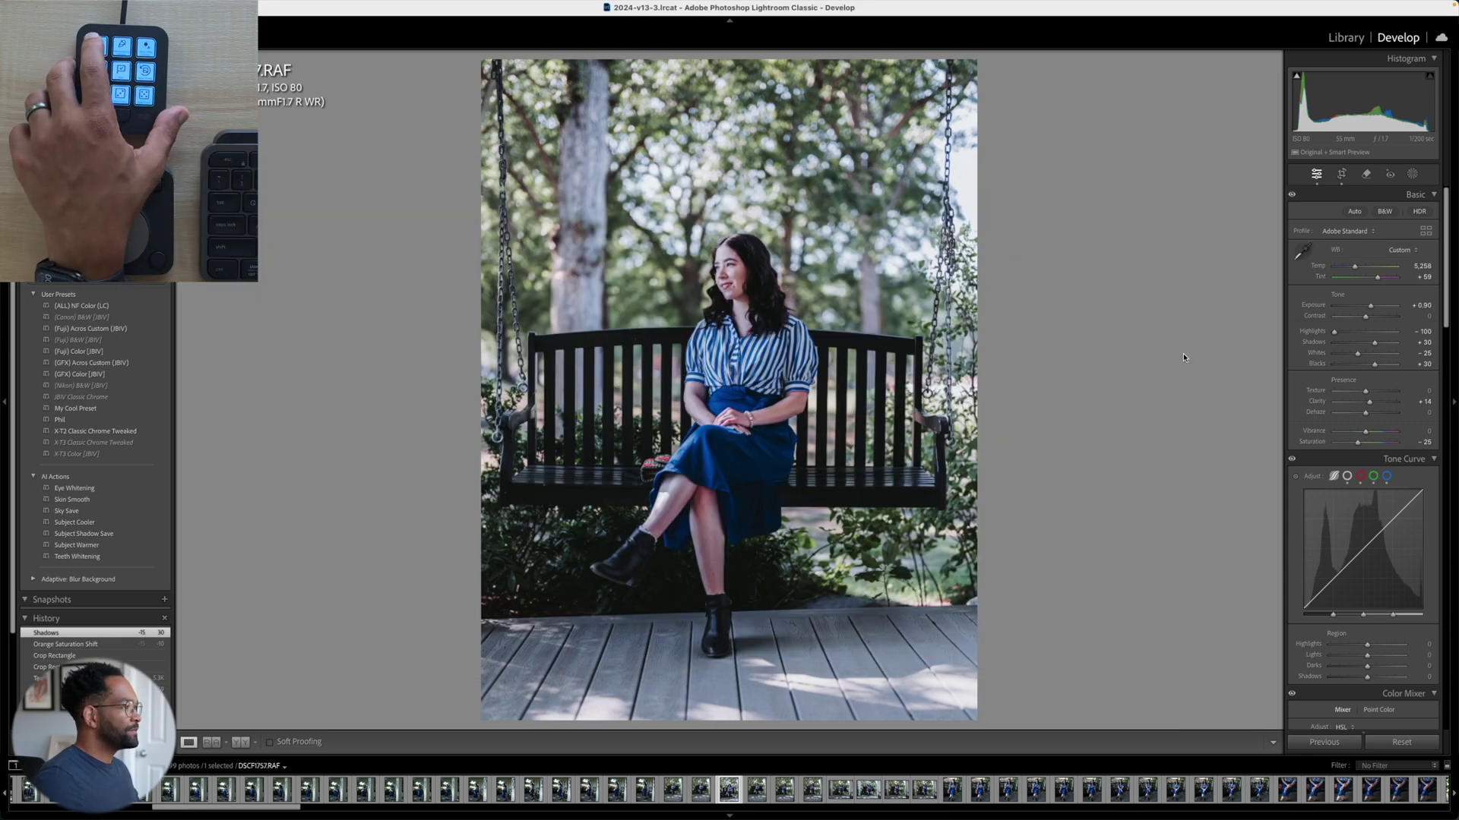
Step: Browse the Library grid and select the woman-at-the-railing photo
key(g)
scroll(1168, 358, down, 15)
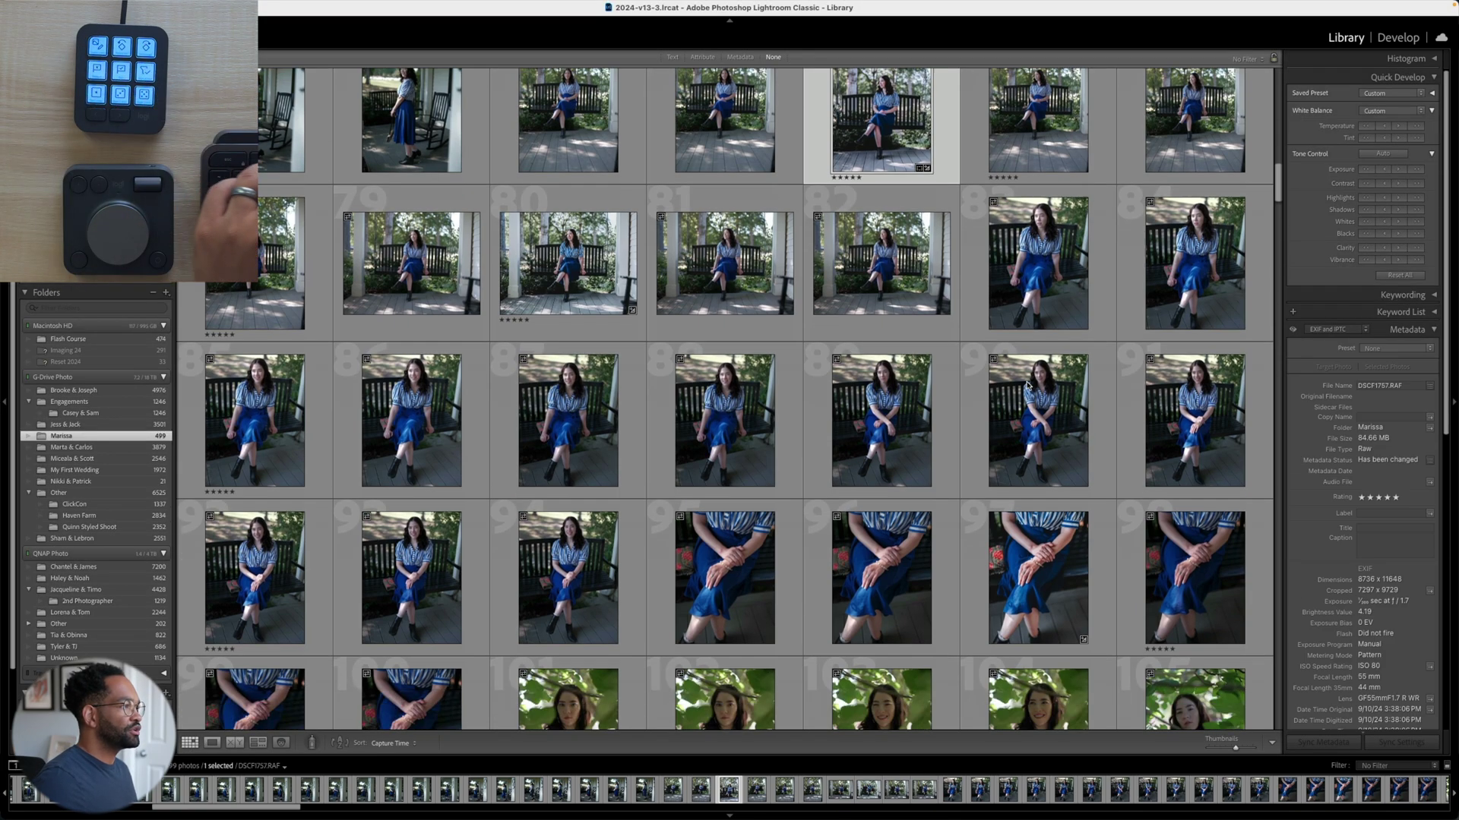
scroll(1031, 385, up, 10)
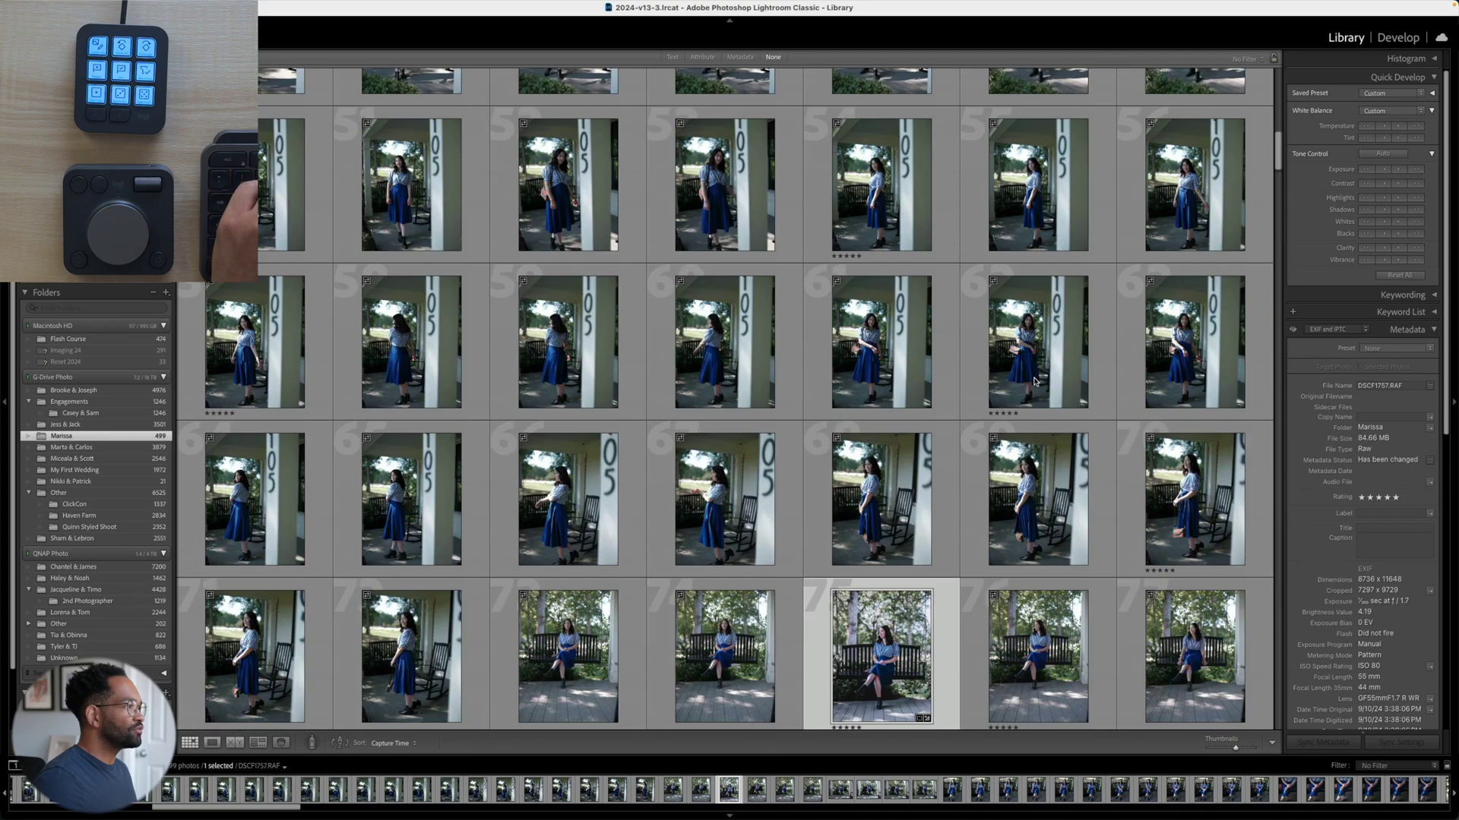
scroll(1035, 382, up, 3)
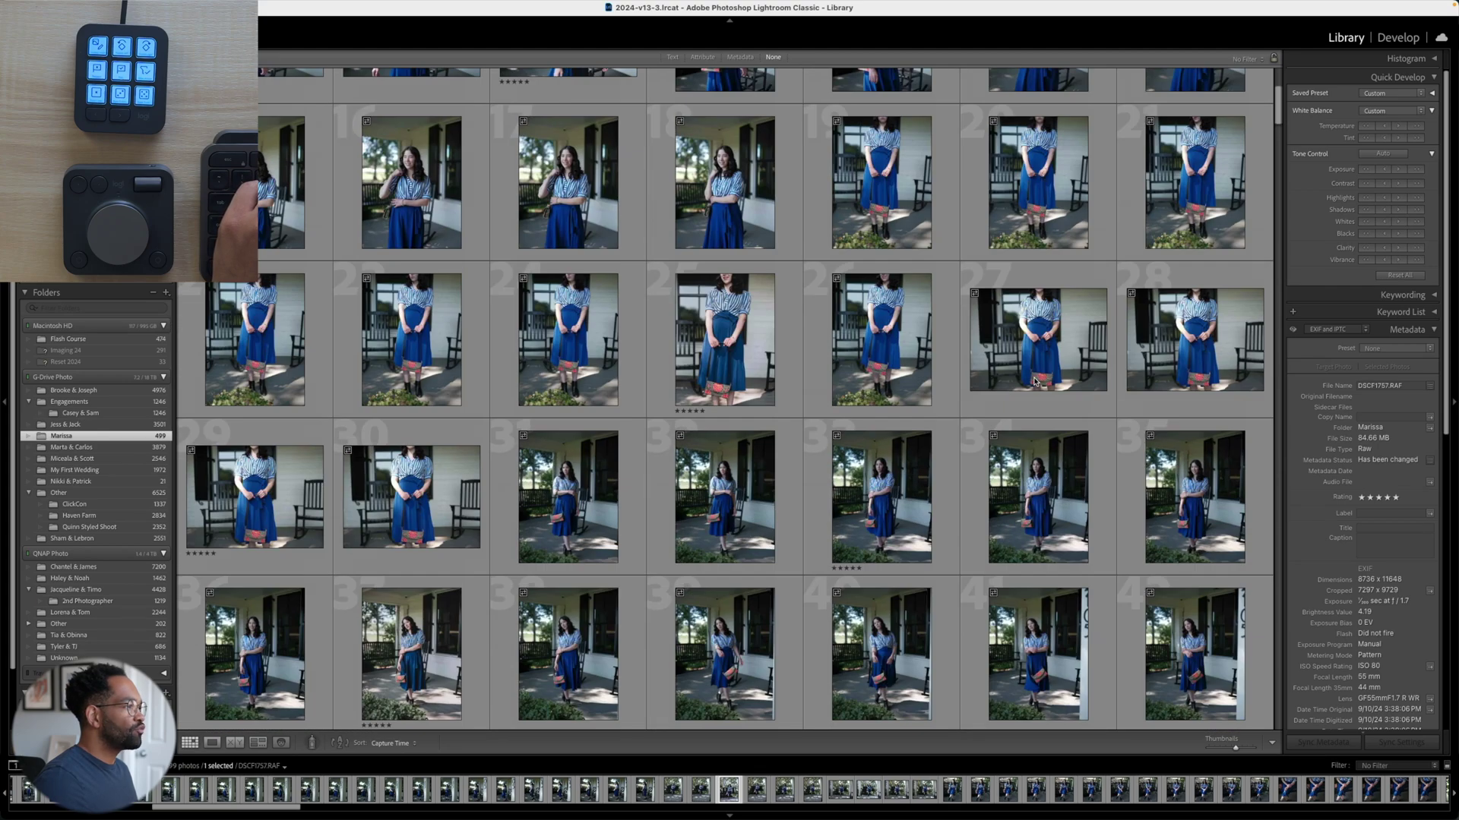
scroll(1035, 381, down, 8)
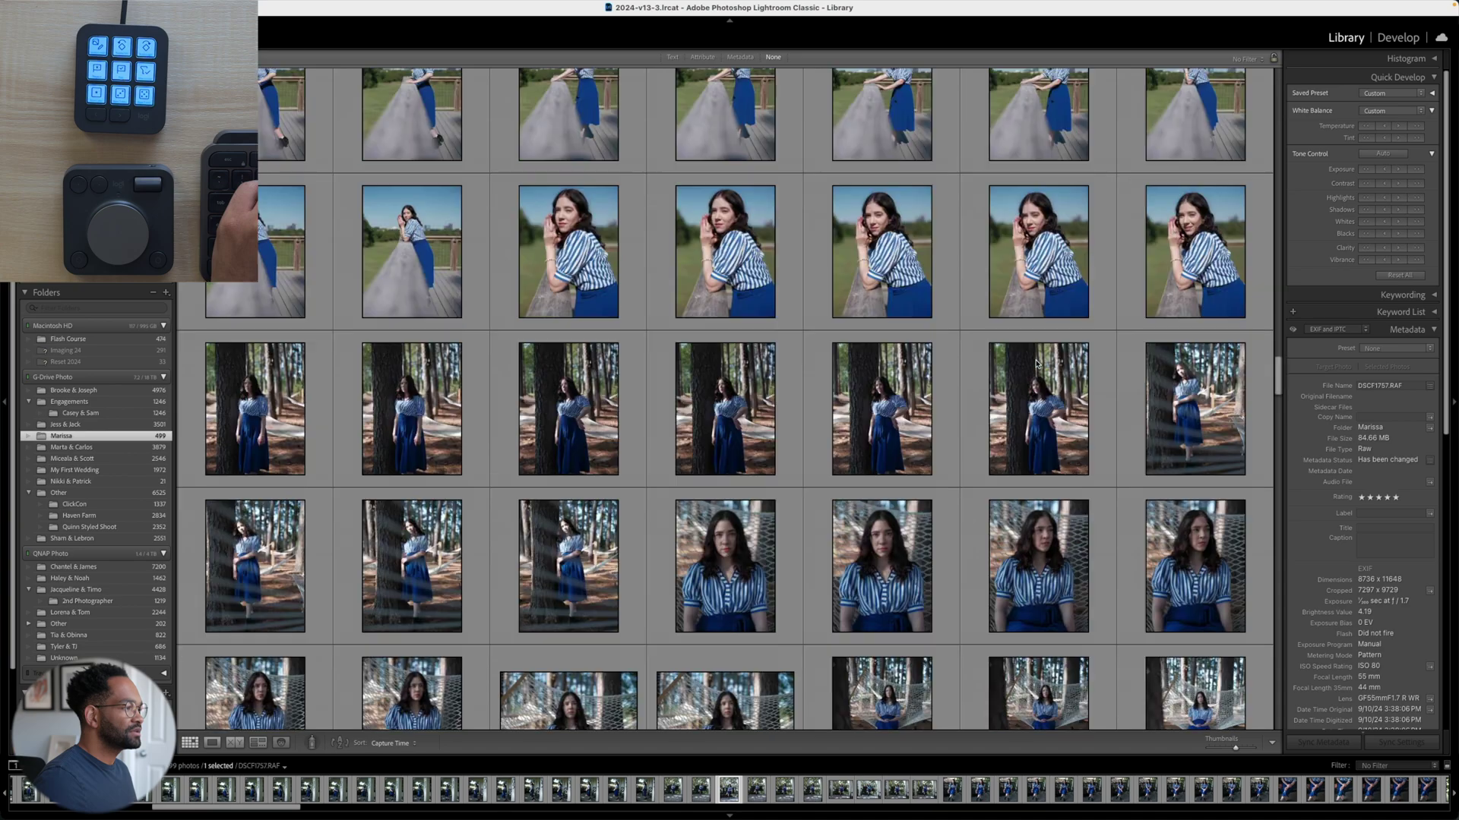
scroll(1037, 363, down, 15)
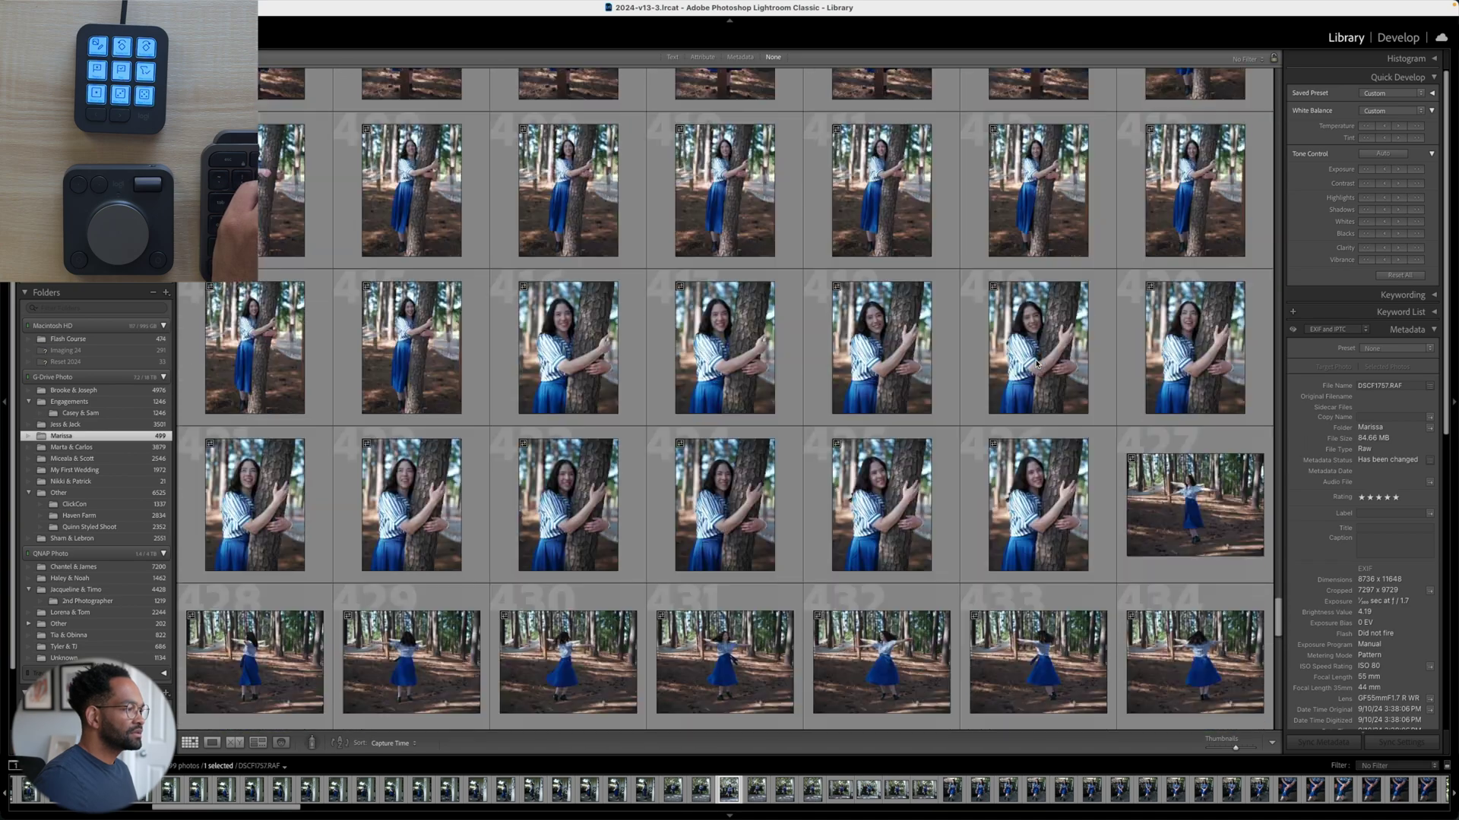
scroll(1037, 363, down, 5)
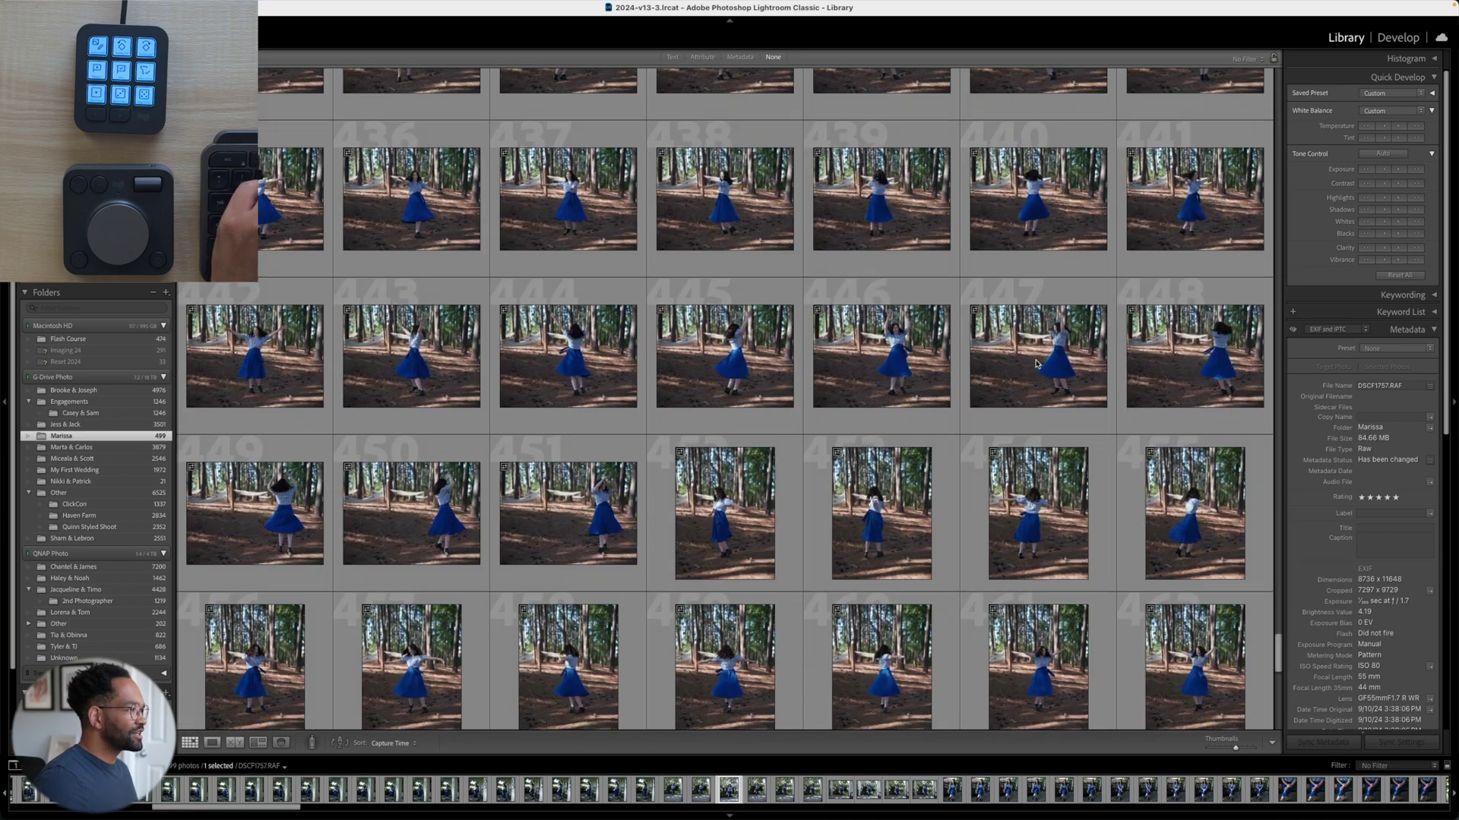
scroll(1035, 364, up, 14)
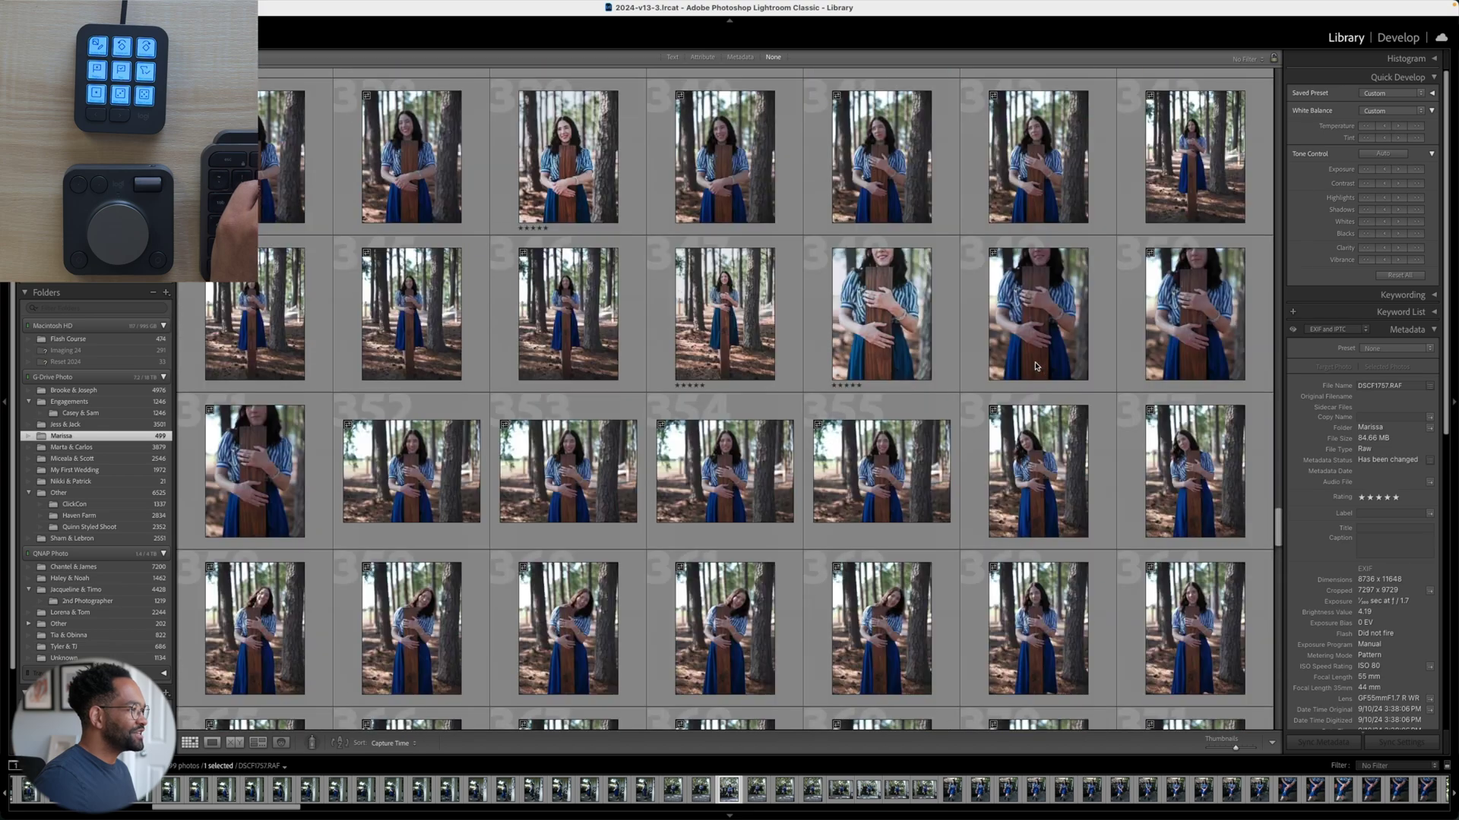
scroll(1035, 366, up, 18)
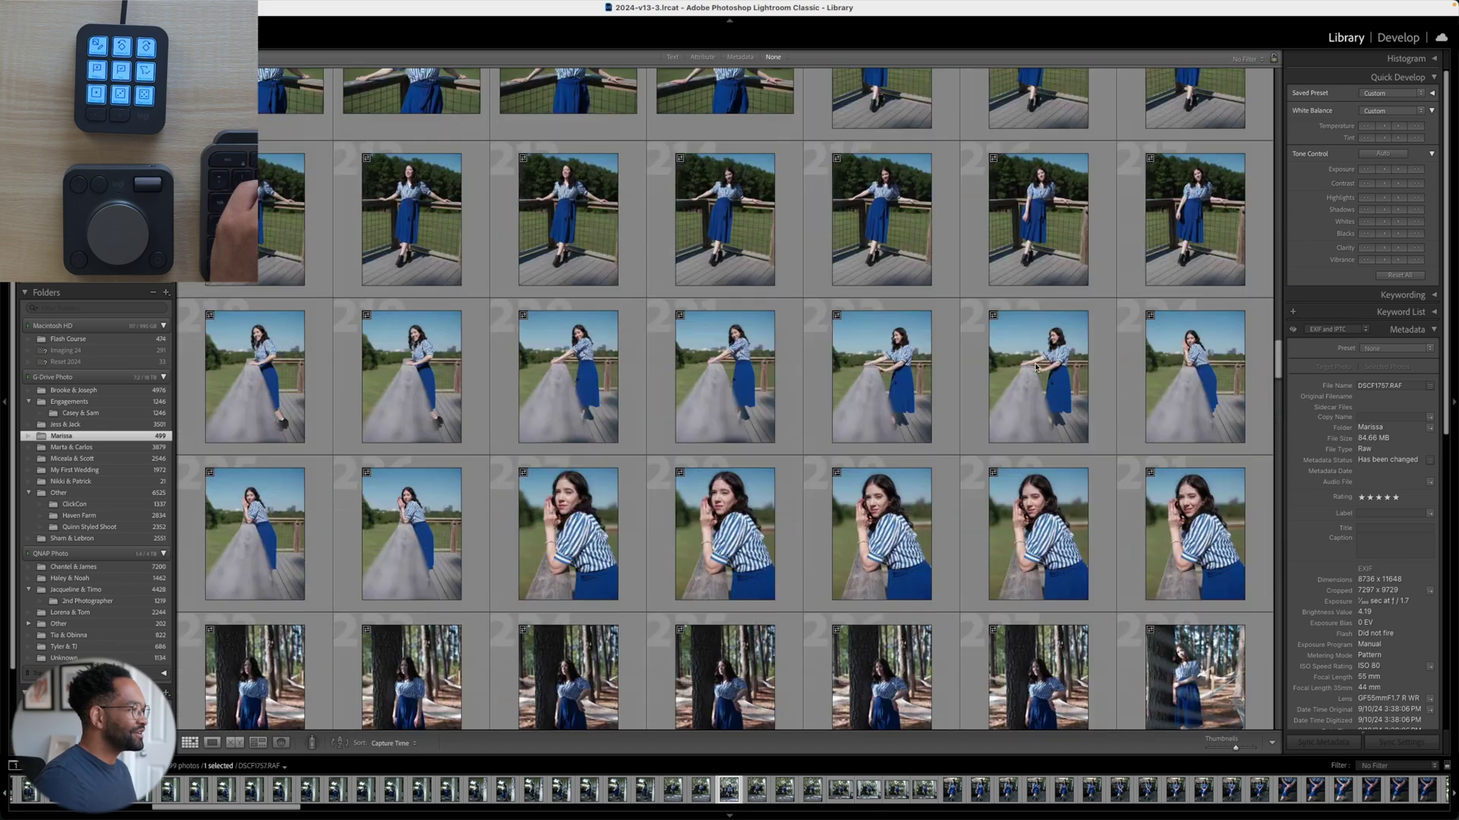
scroll(1037, 368, up, 1)
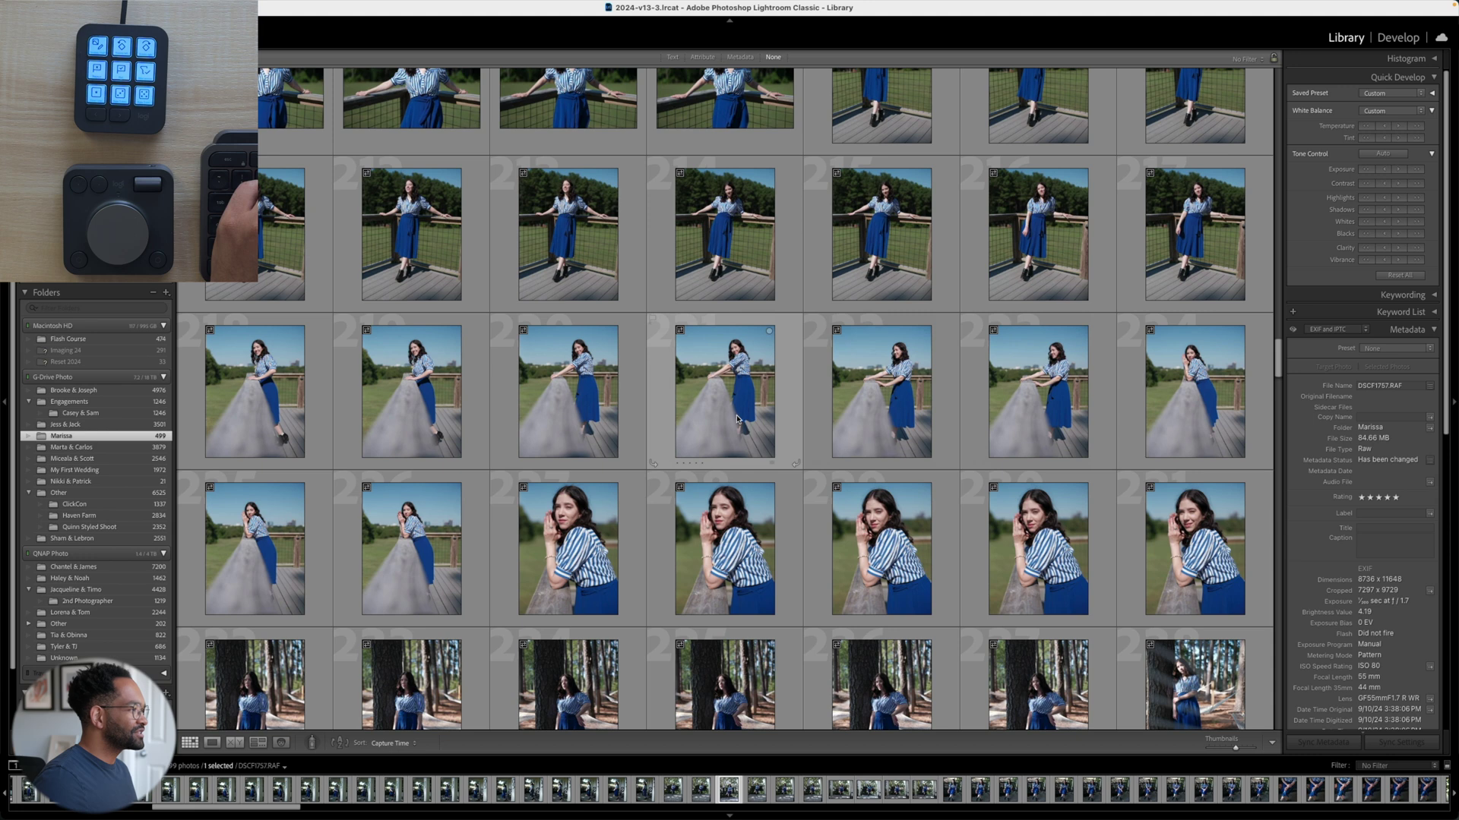
click(737, 419)
Step: In Develop, enable lens profile corrections and Level Upright, then return to the grid and quit Lightroom
key(d)
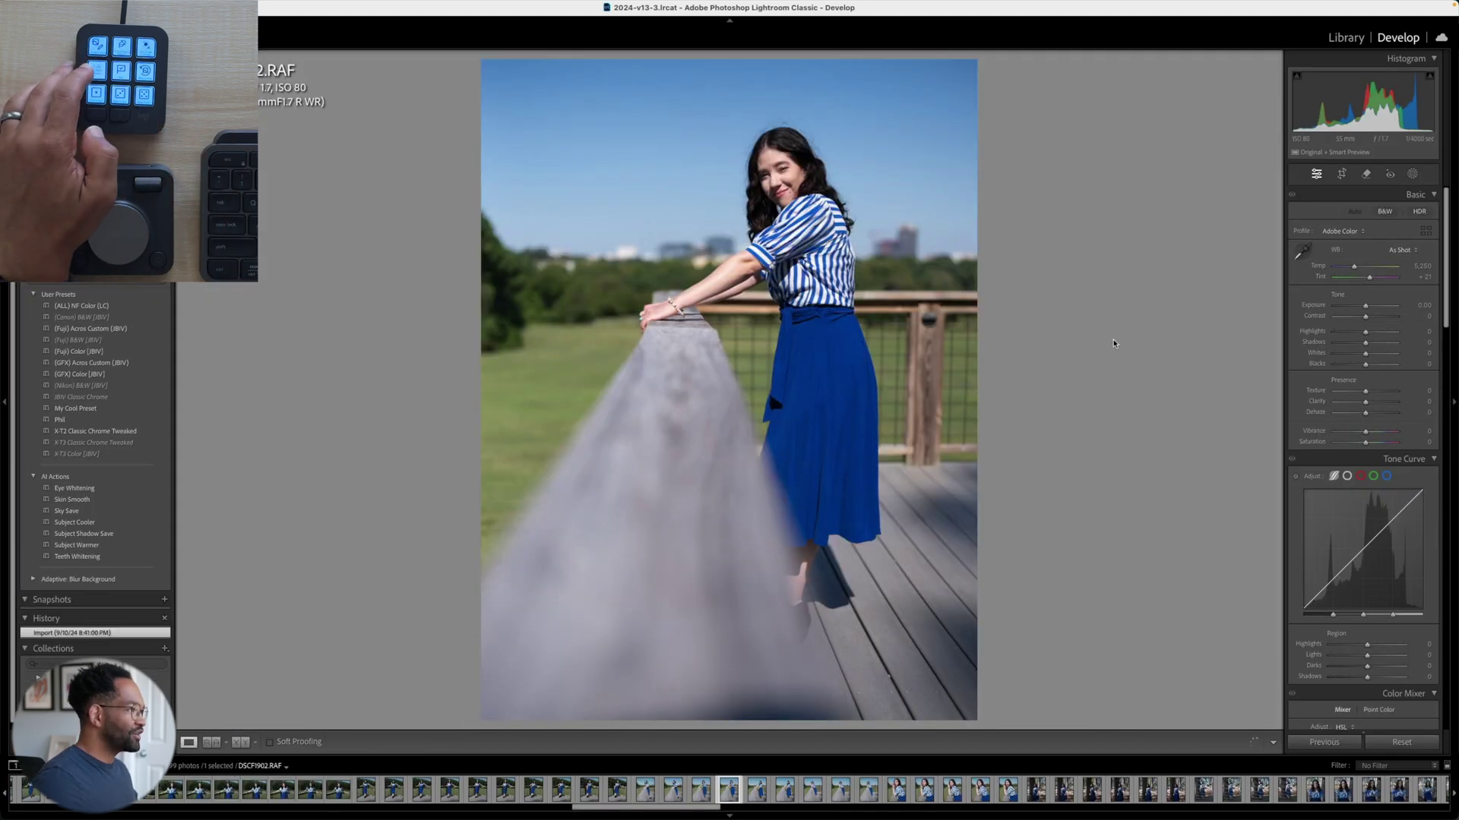
key(ctrl+alt+shift+l)
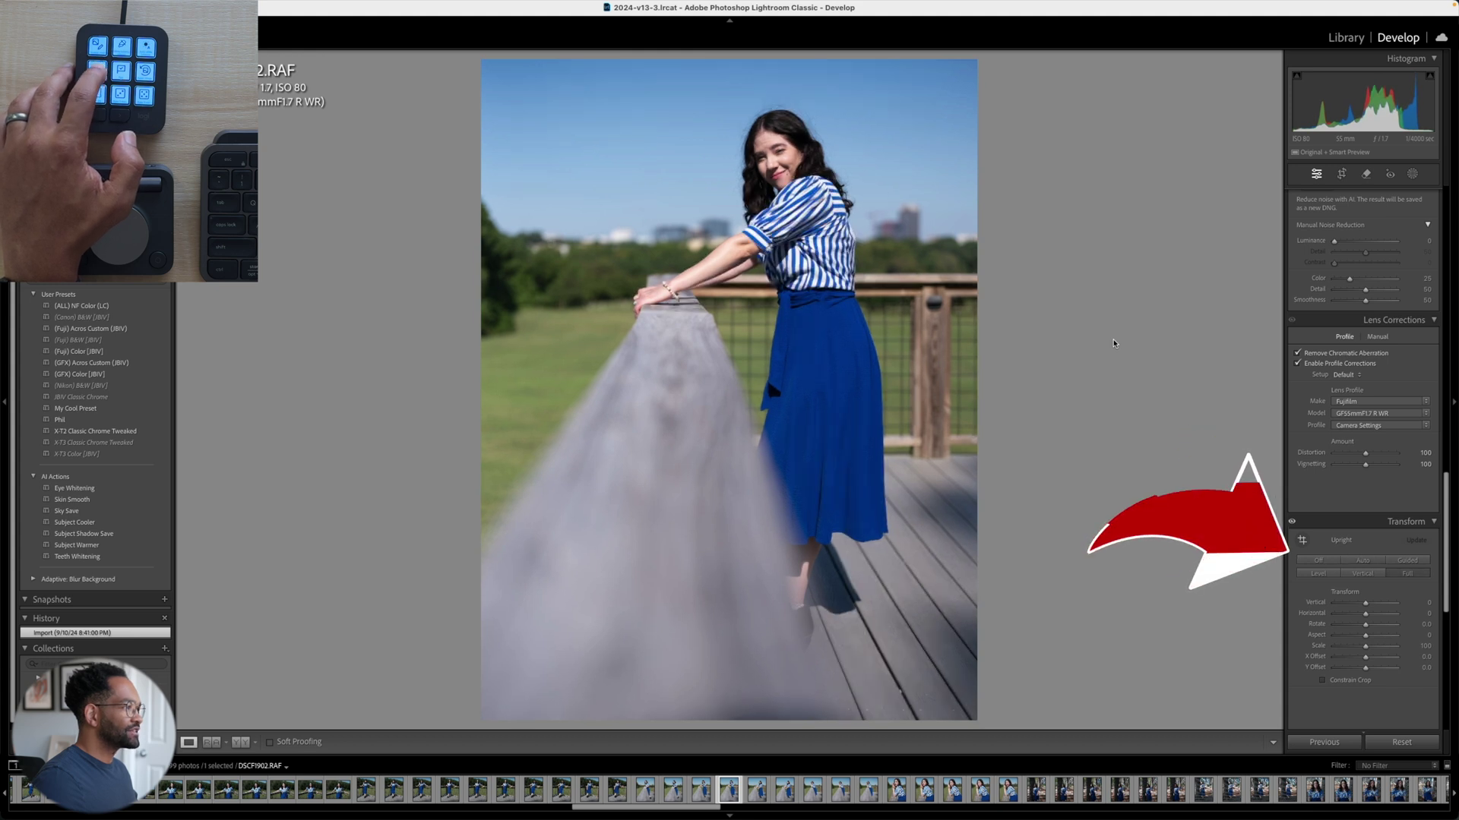
key(shift+t)
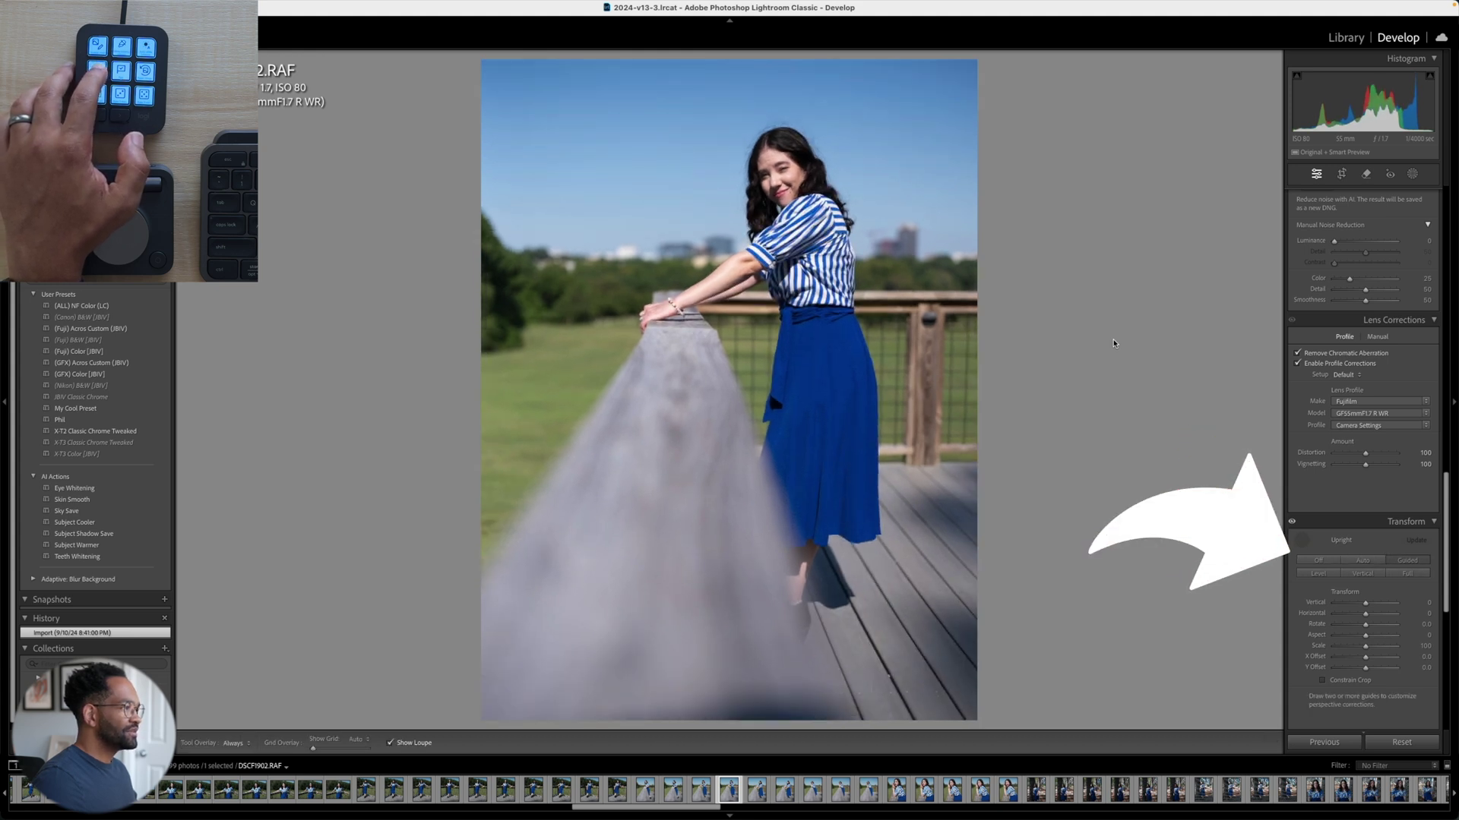
key(Escape)
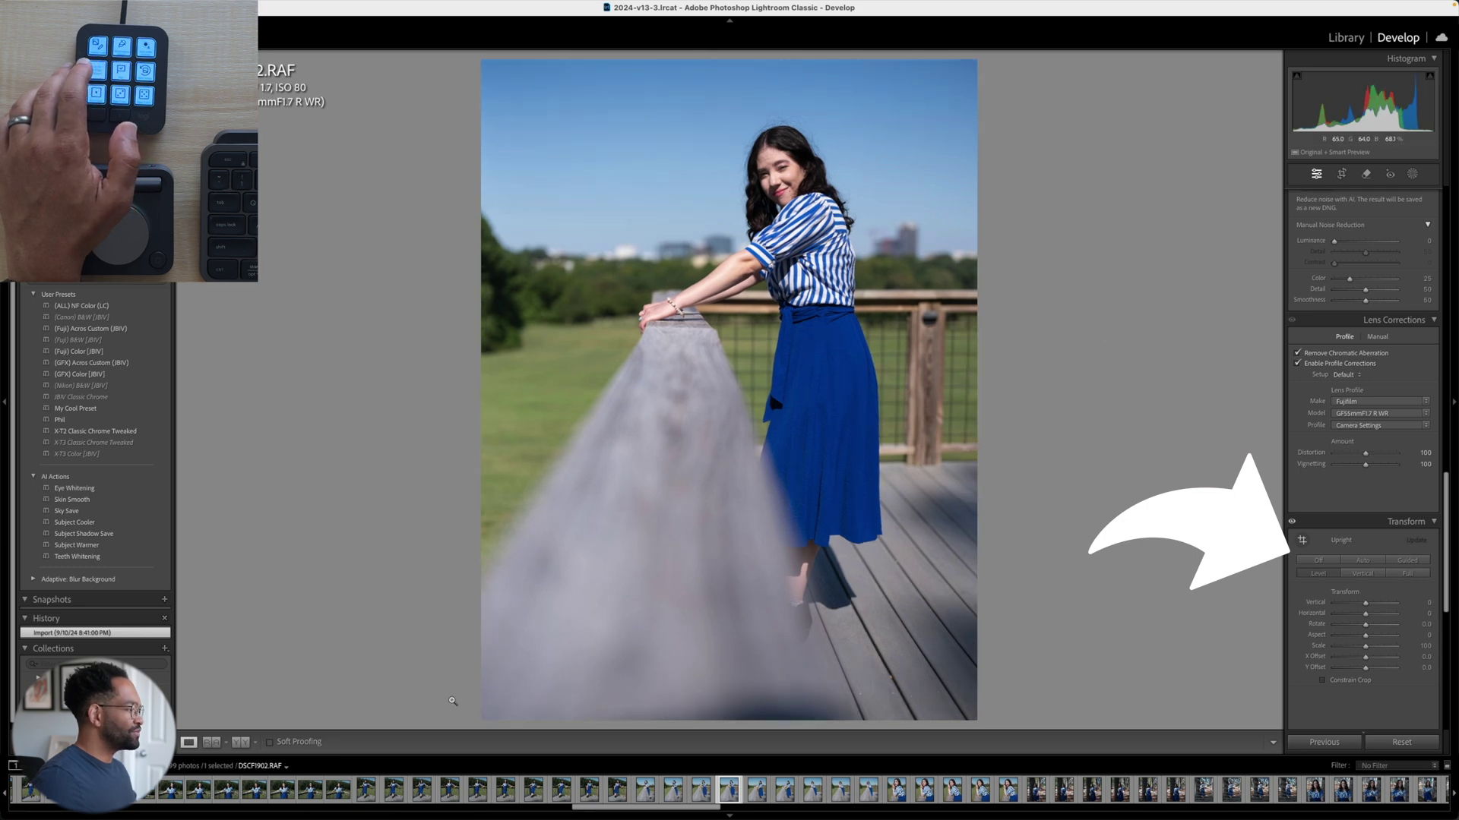
key(y)
key(y)
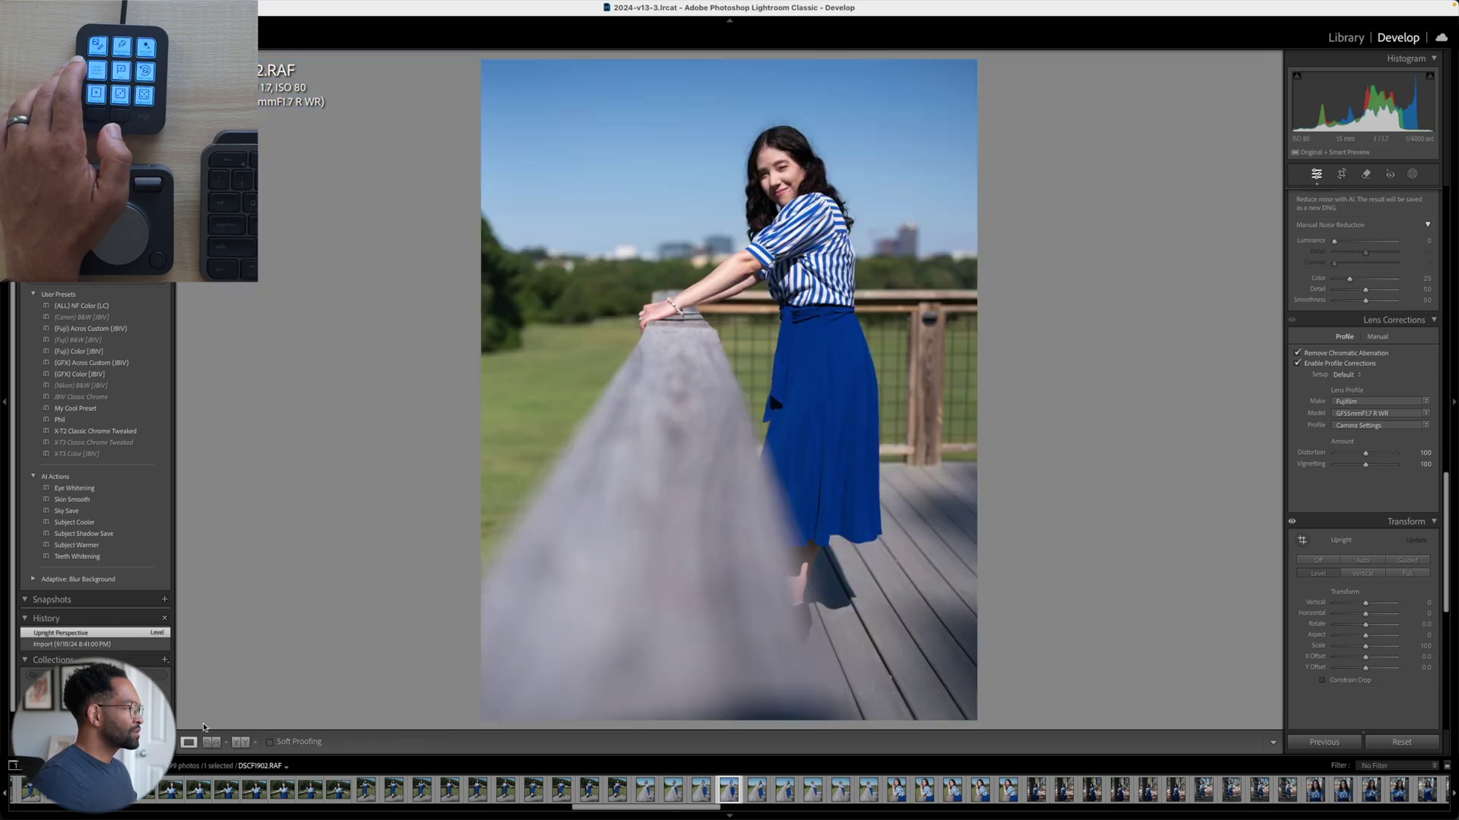
key(g)
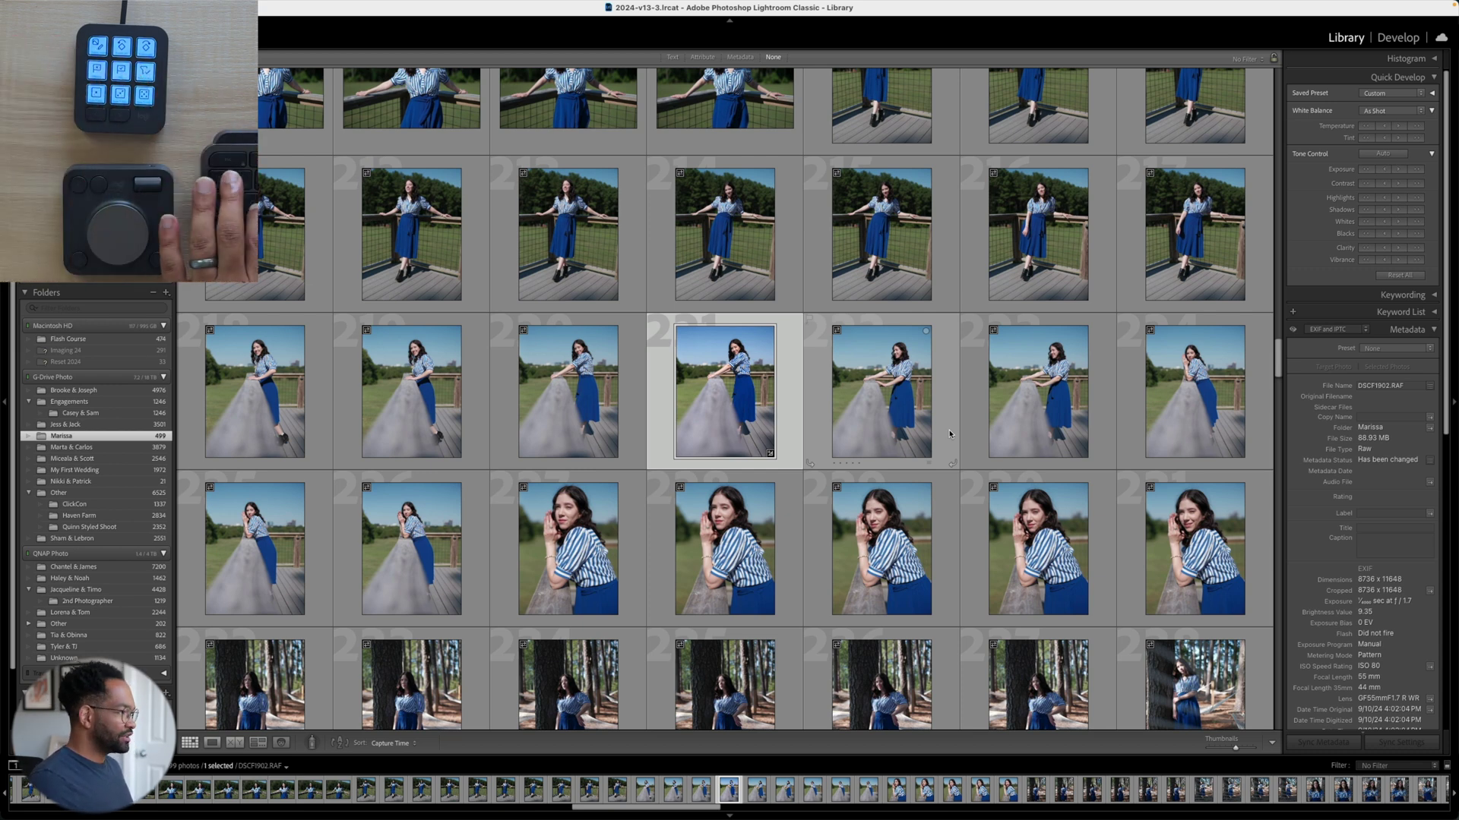
key(super+q)
Step: Skip the catalog backup and open the MX Creative Dialpad's button customization
click(785, 302)
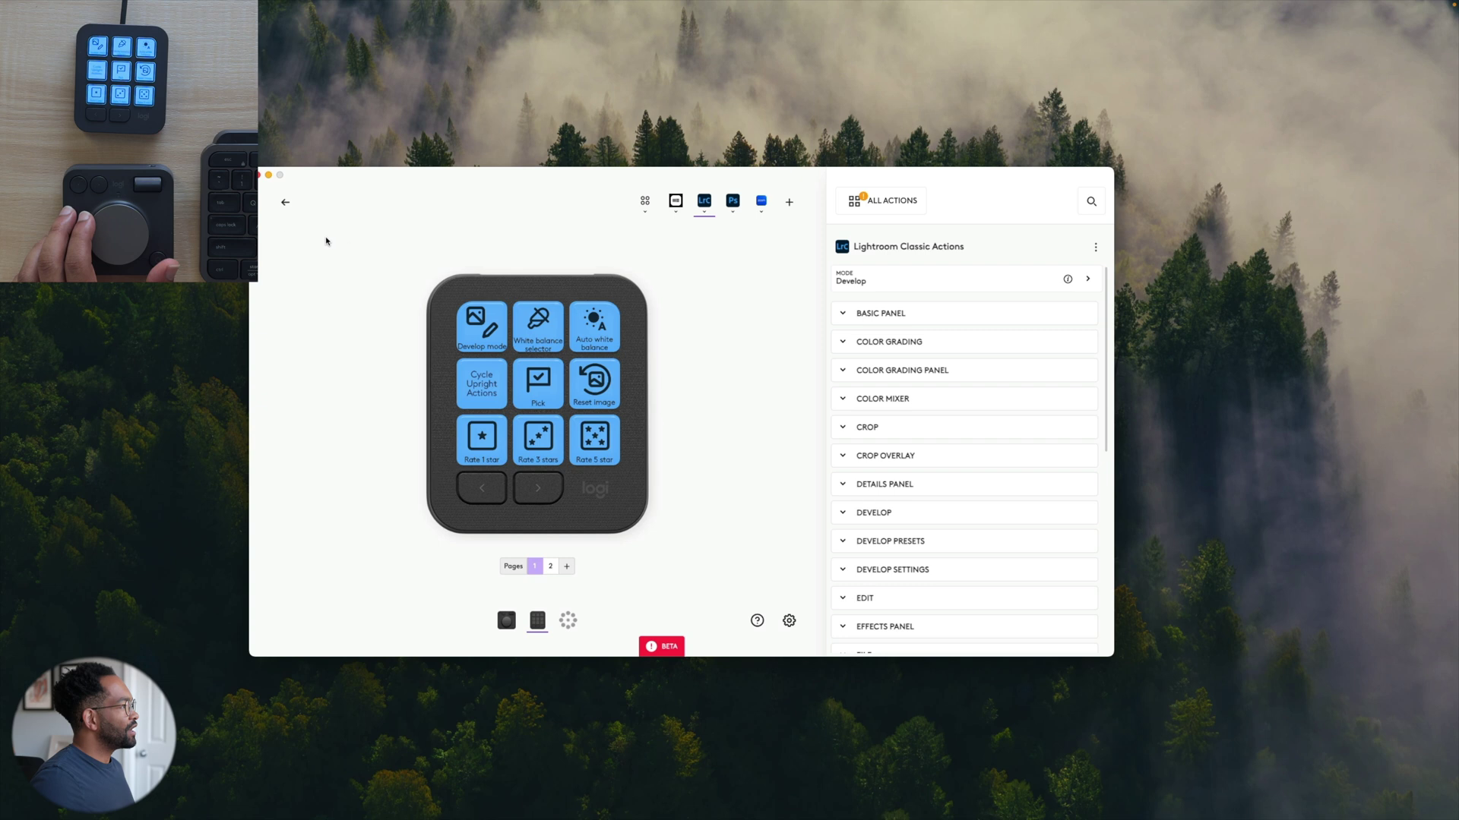
click(284, 203)
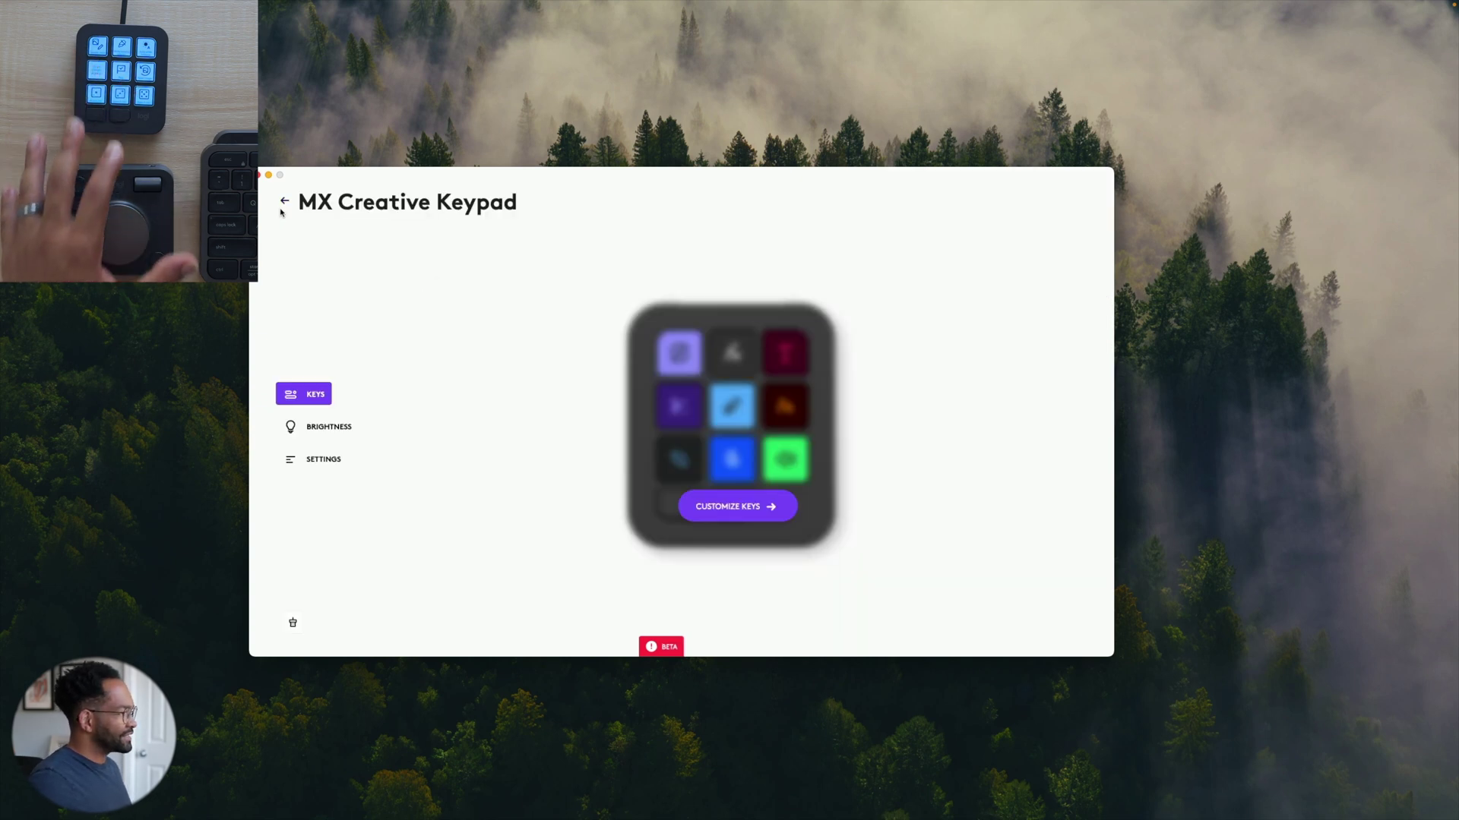
click(284, 202)
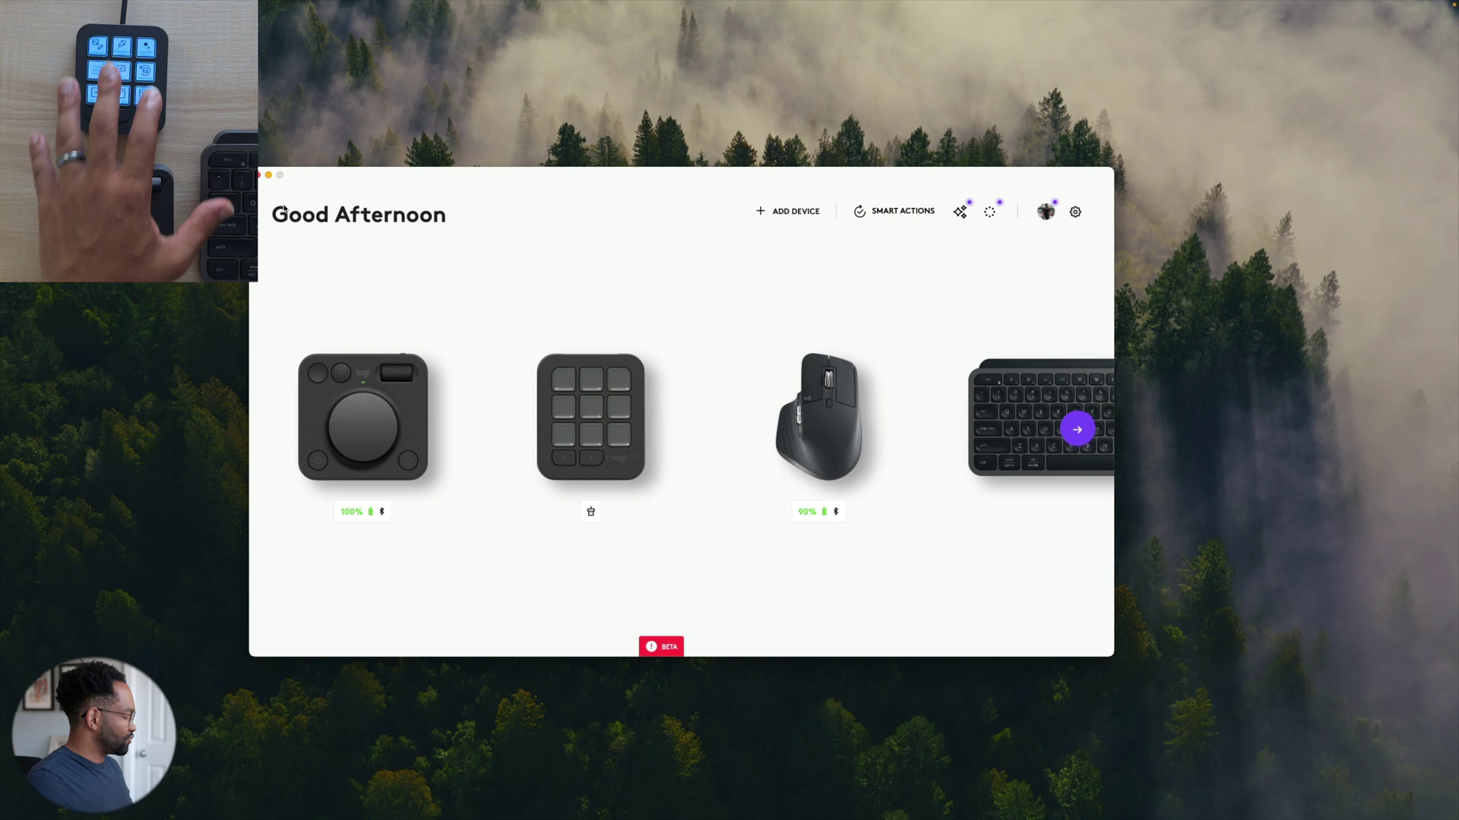
click(351, 407)
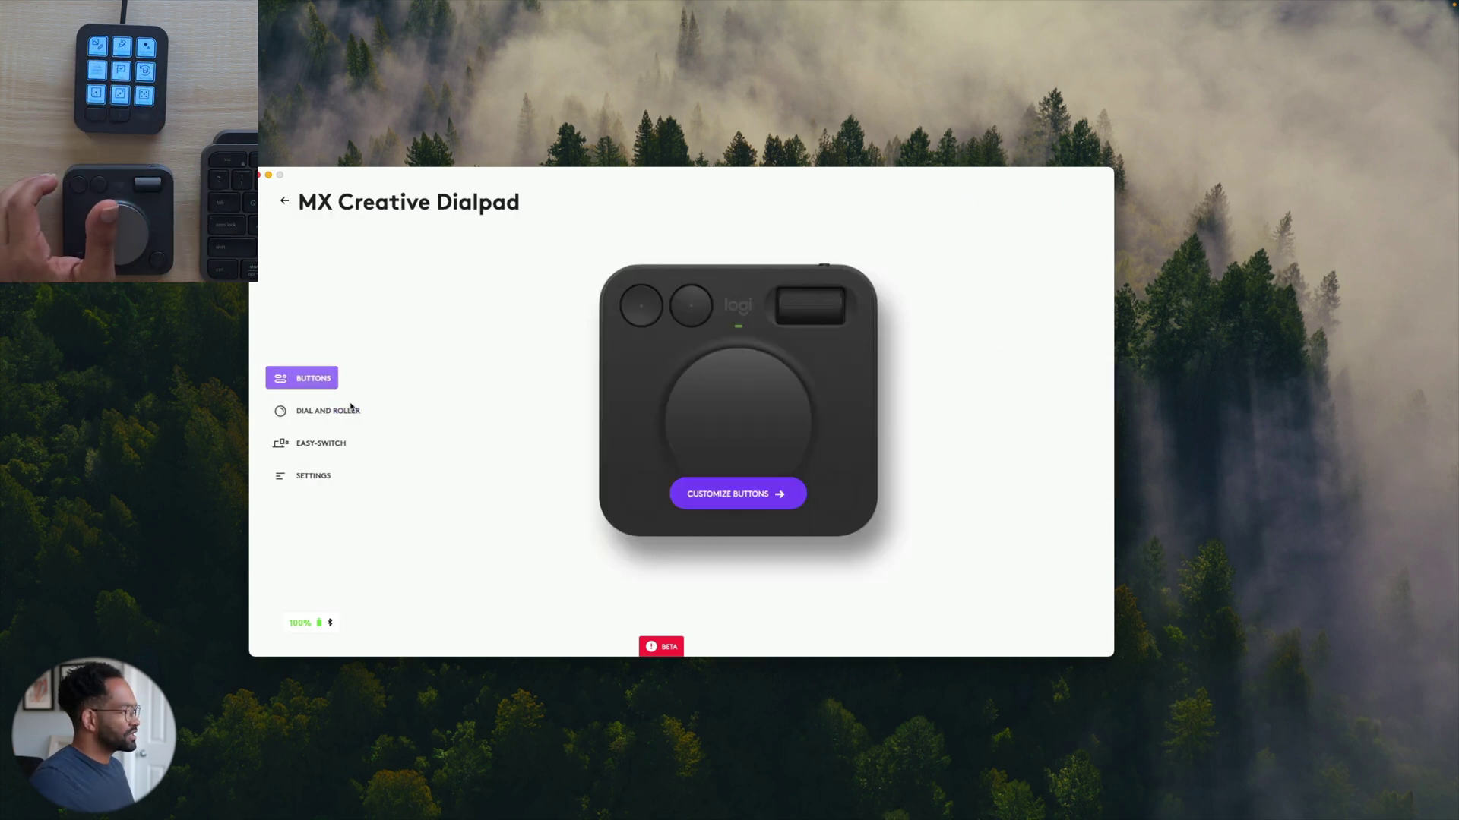
click(780, 497)
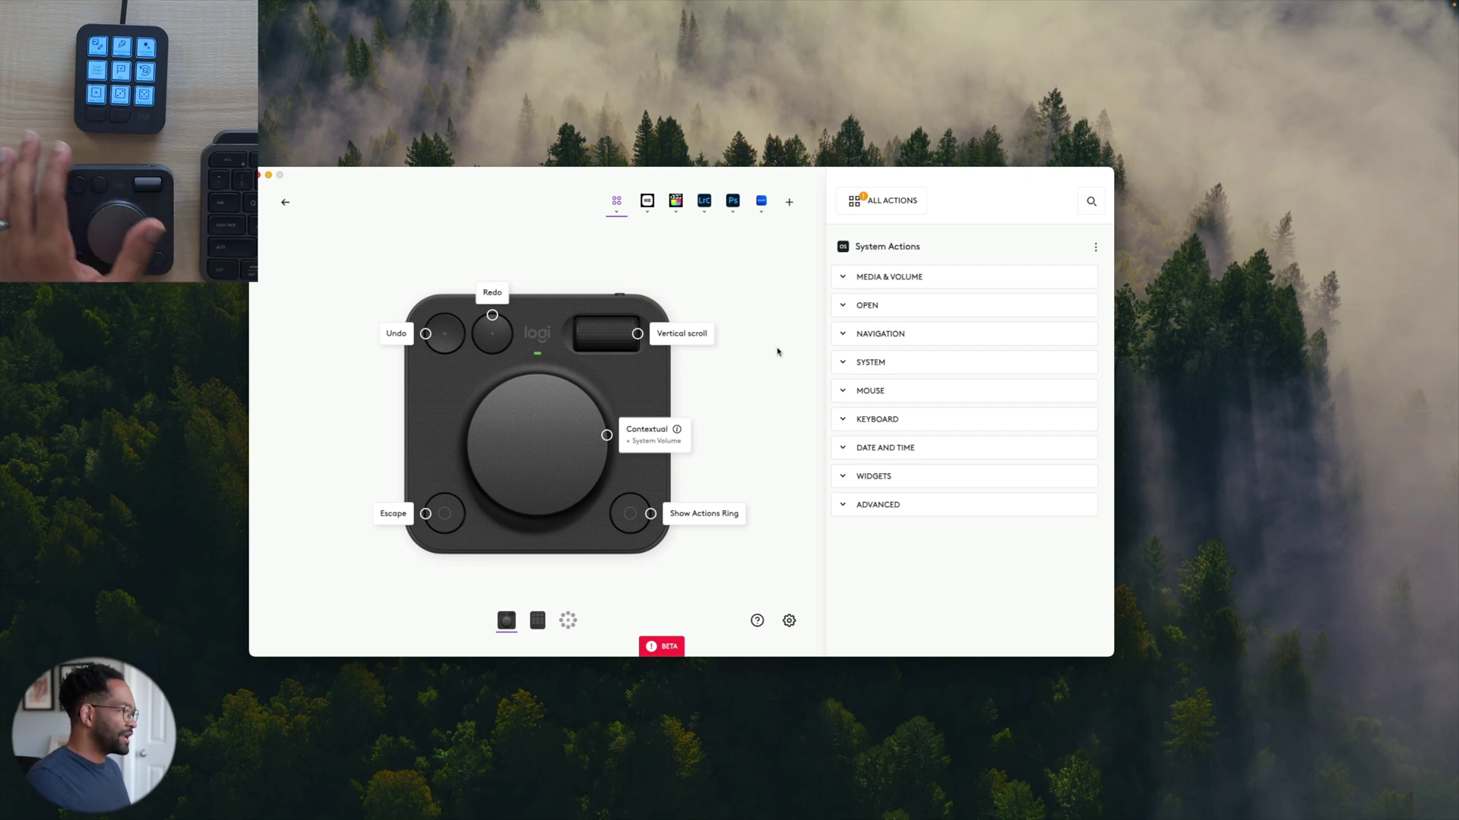
Step: Compare the Lightroom Classic and Final Cut Pro dialpad assignments, then switch to Final Cut Pro
click(704, 200)
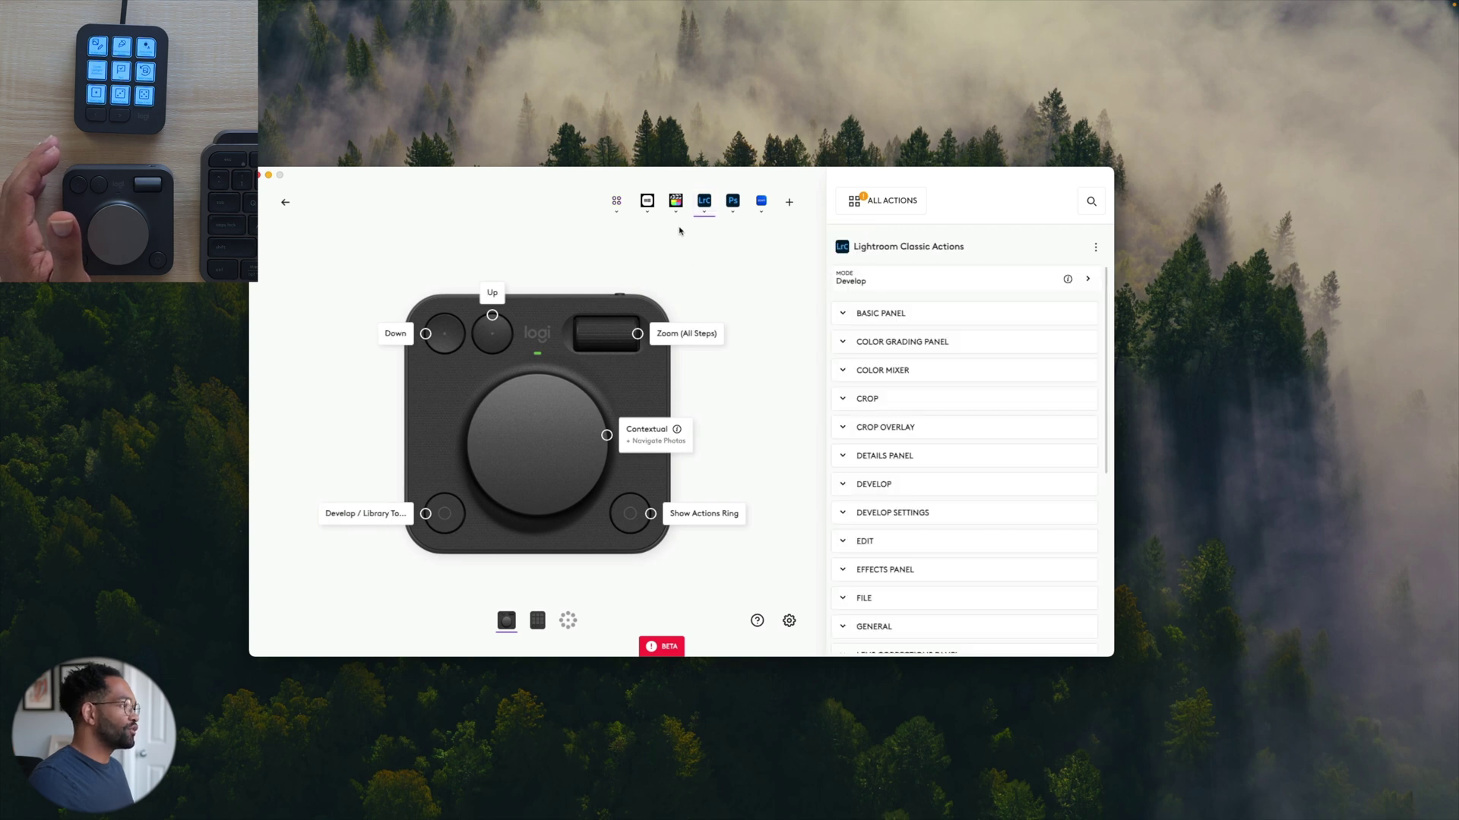
click(675, 200)
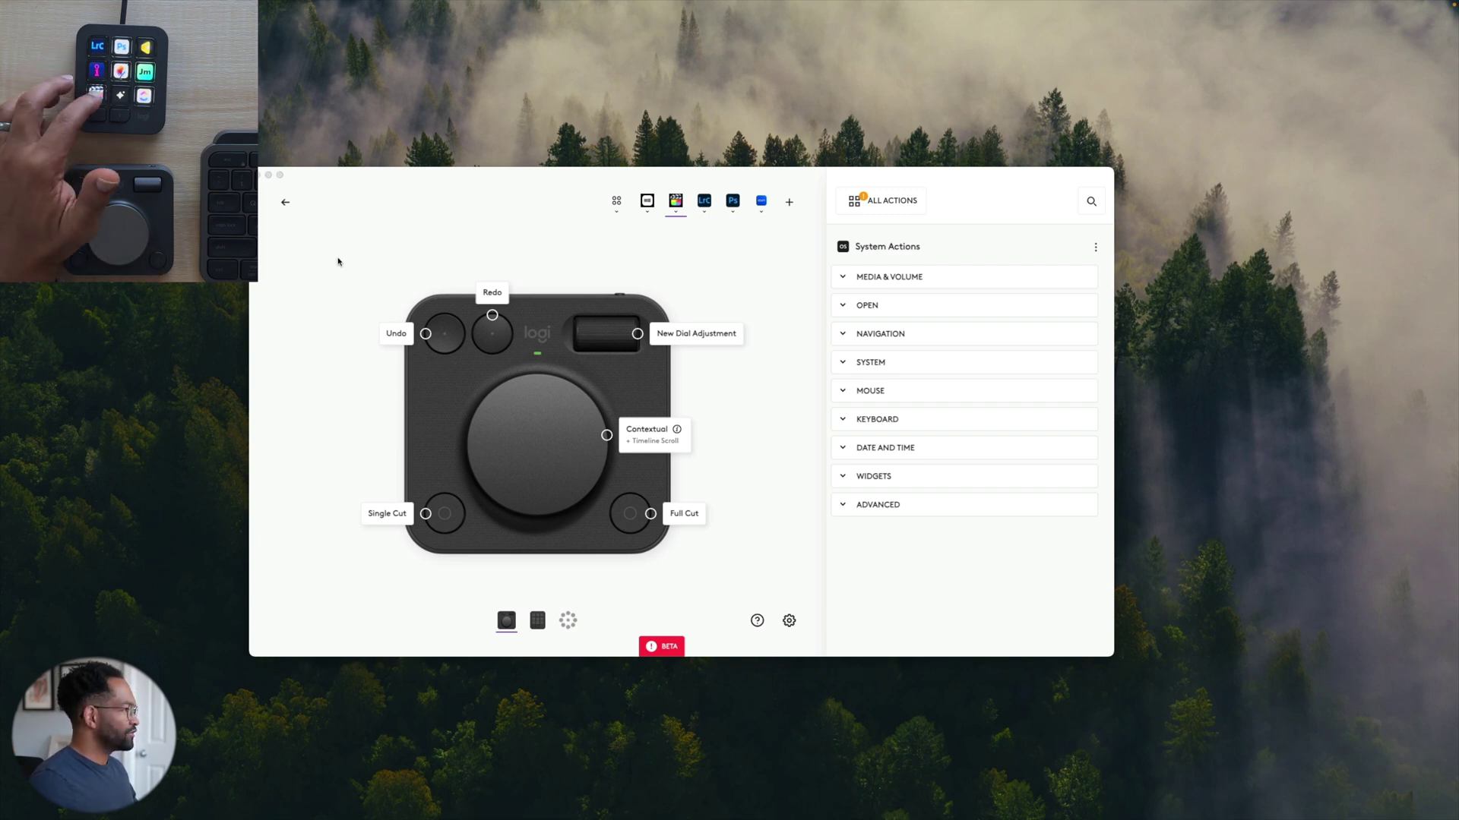
key(ctrl+Right)
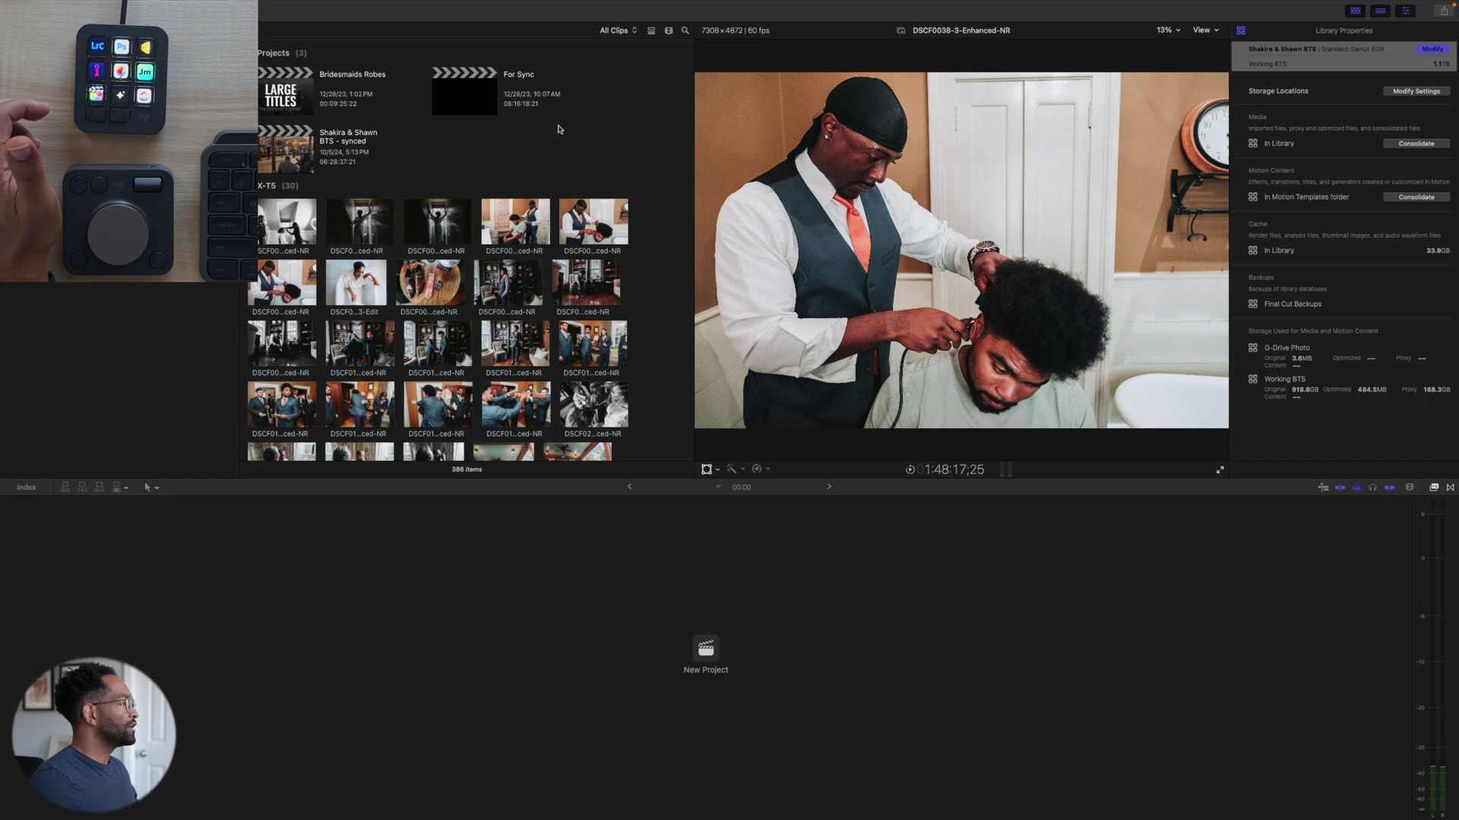
Step: Load the "Shakira & Shawn BTS - synced" project into the timeline and show the Inspector
click(304, 157)
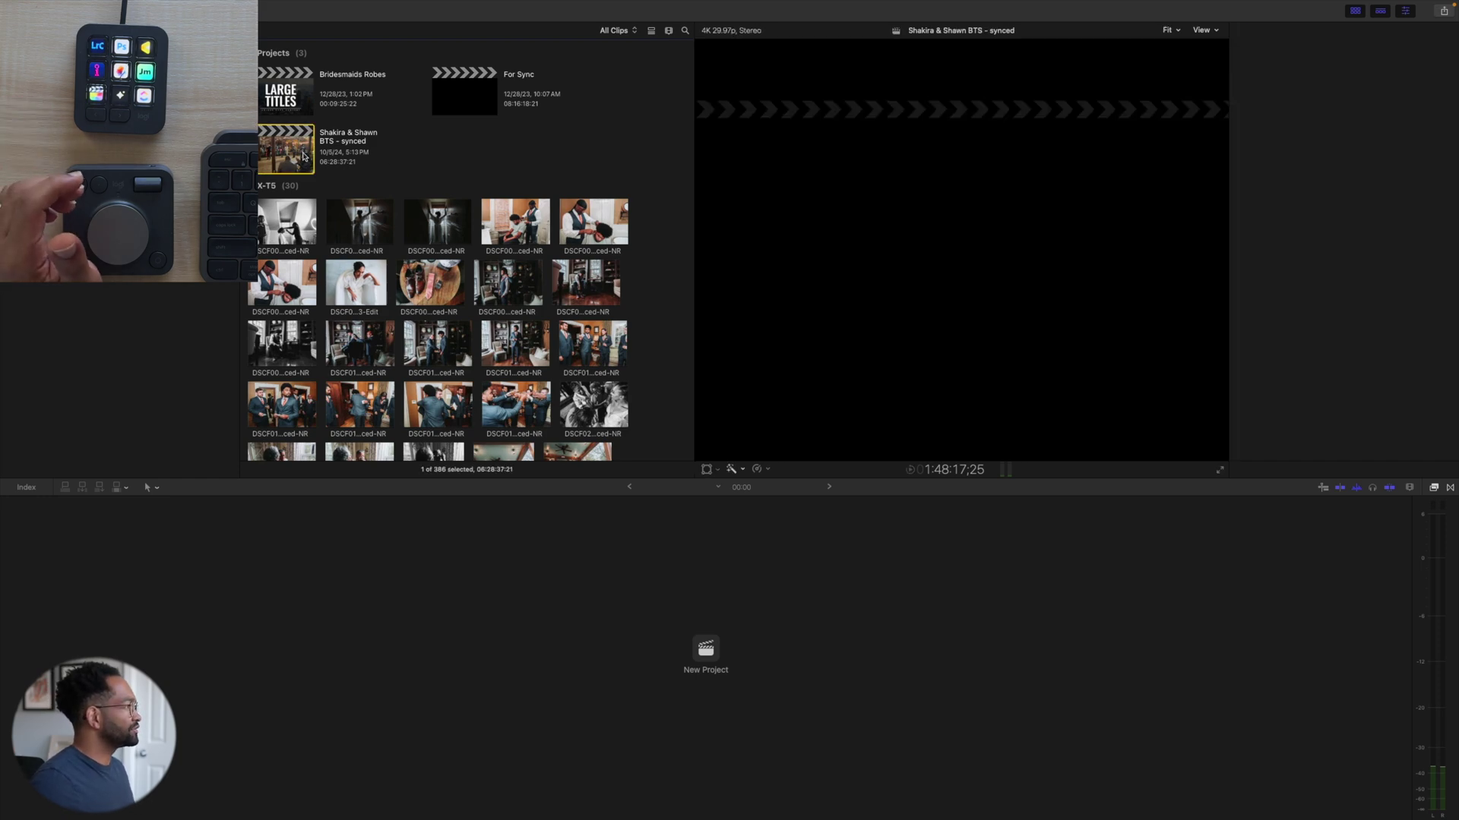
double_click(304, 156)
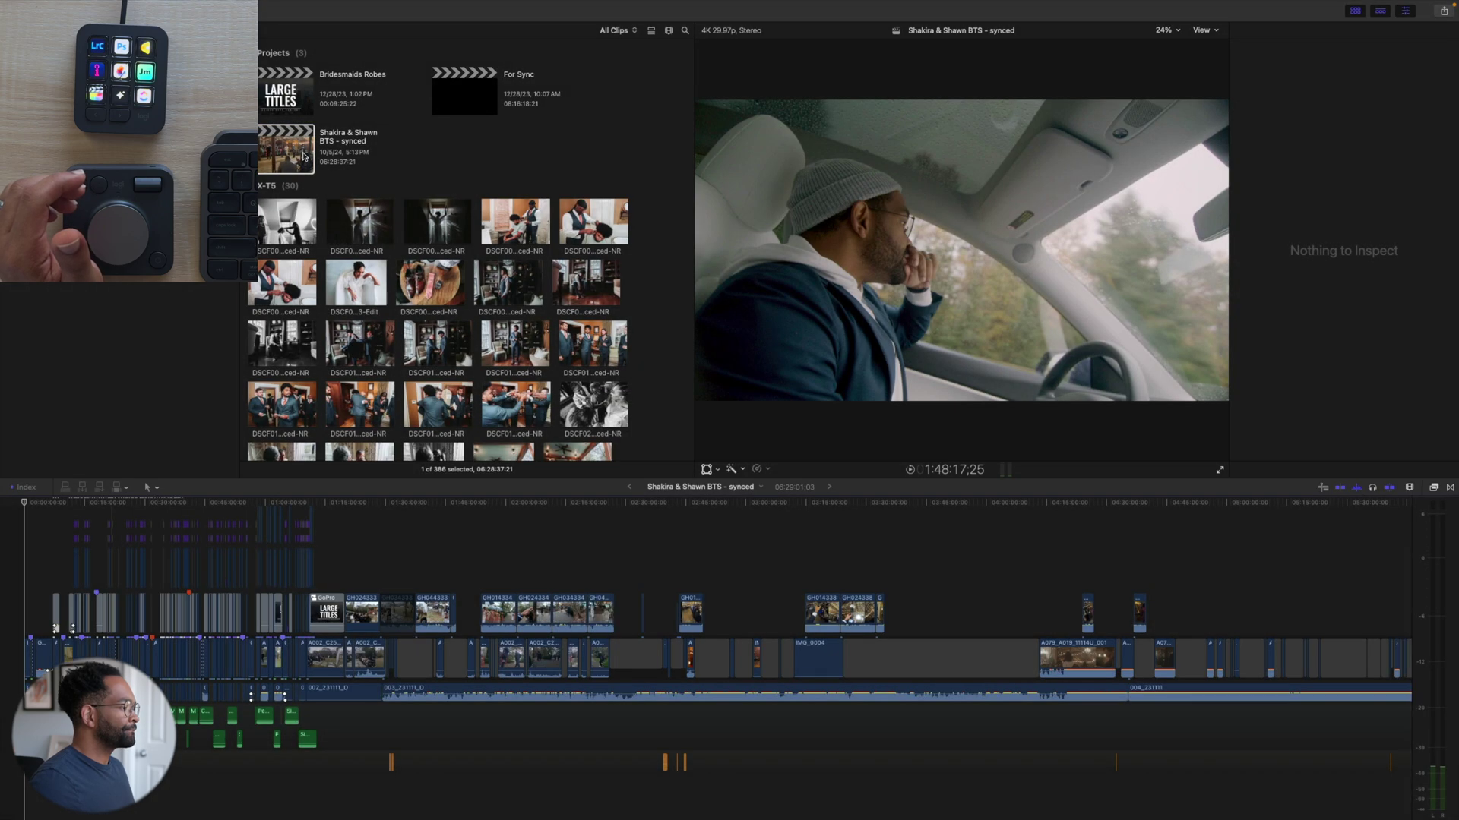
key(cmd+4)
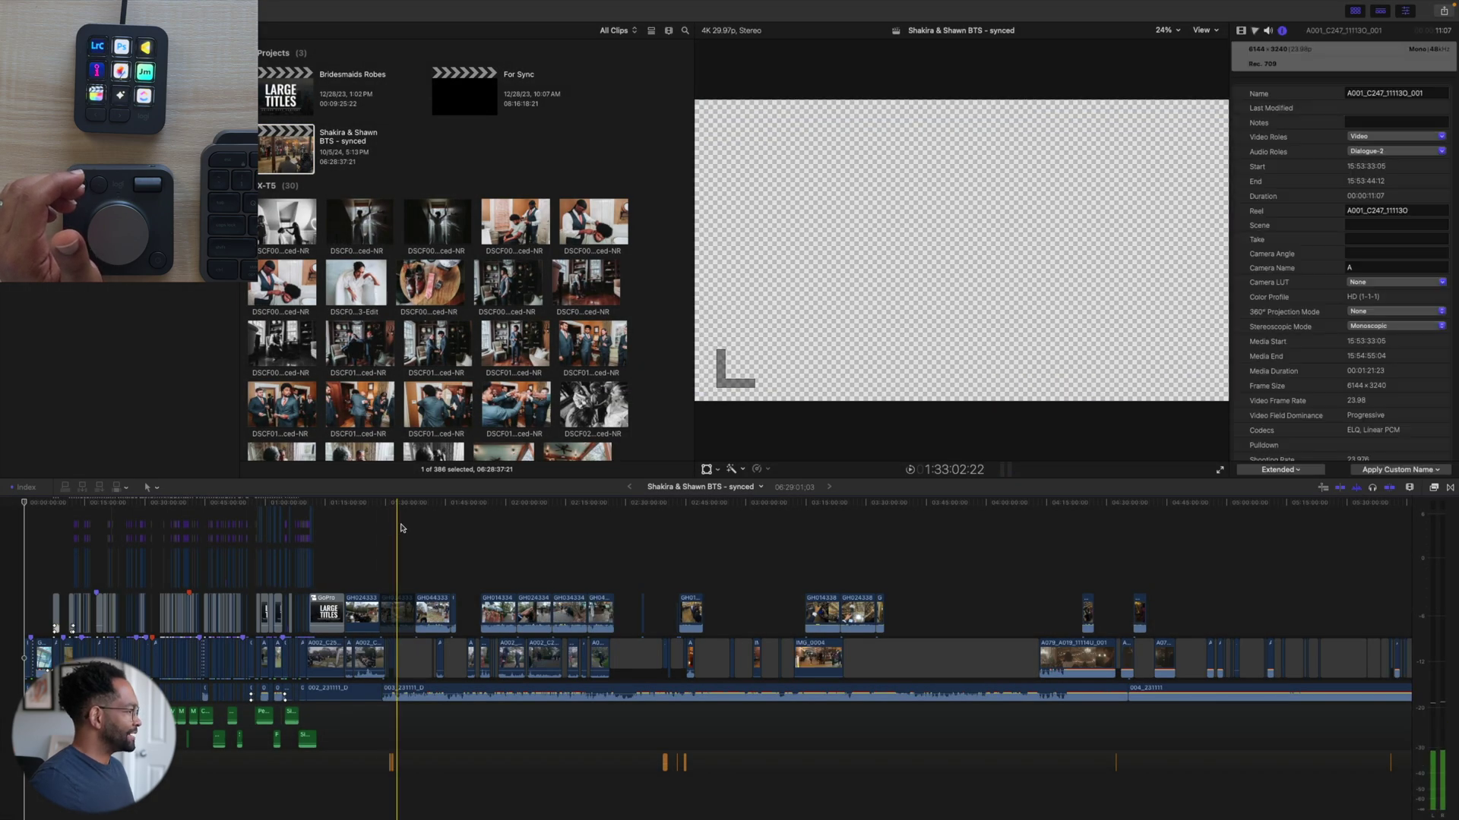
Step: Move the playhead back to the ceremony footage and zoom the timeline around it
scroll(391, 535, right, 5)
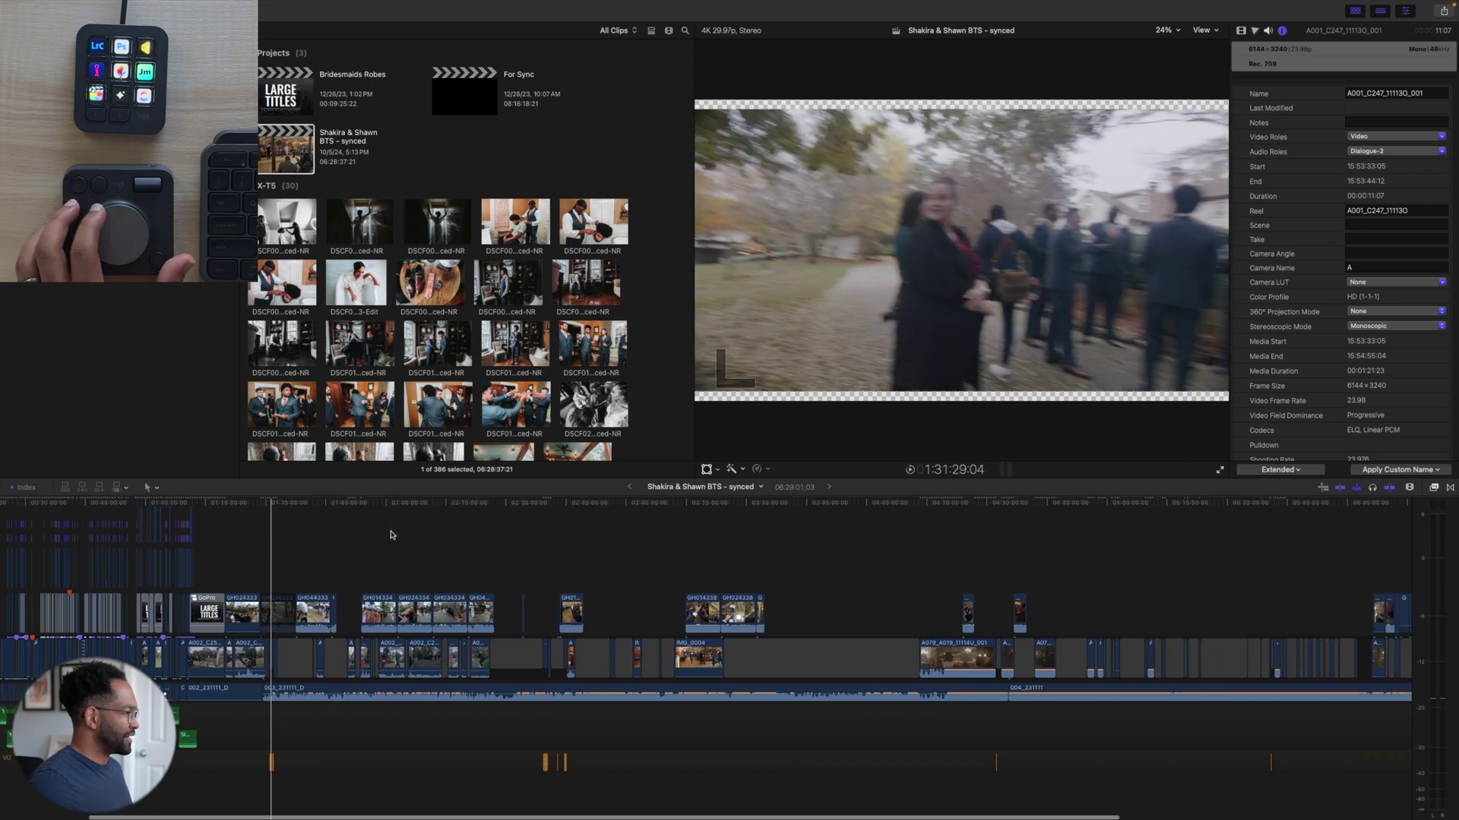
scroll(390, 535, right, 7)
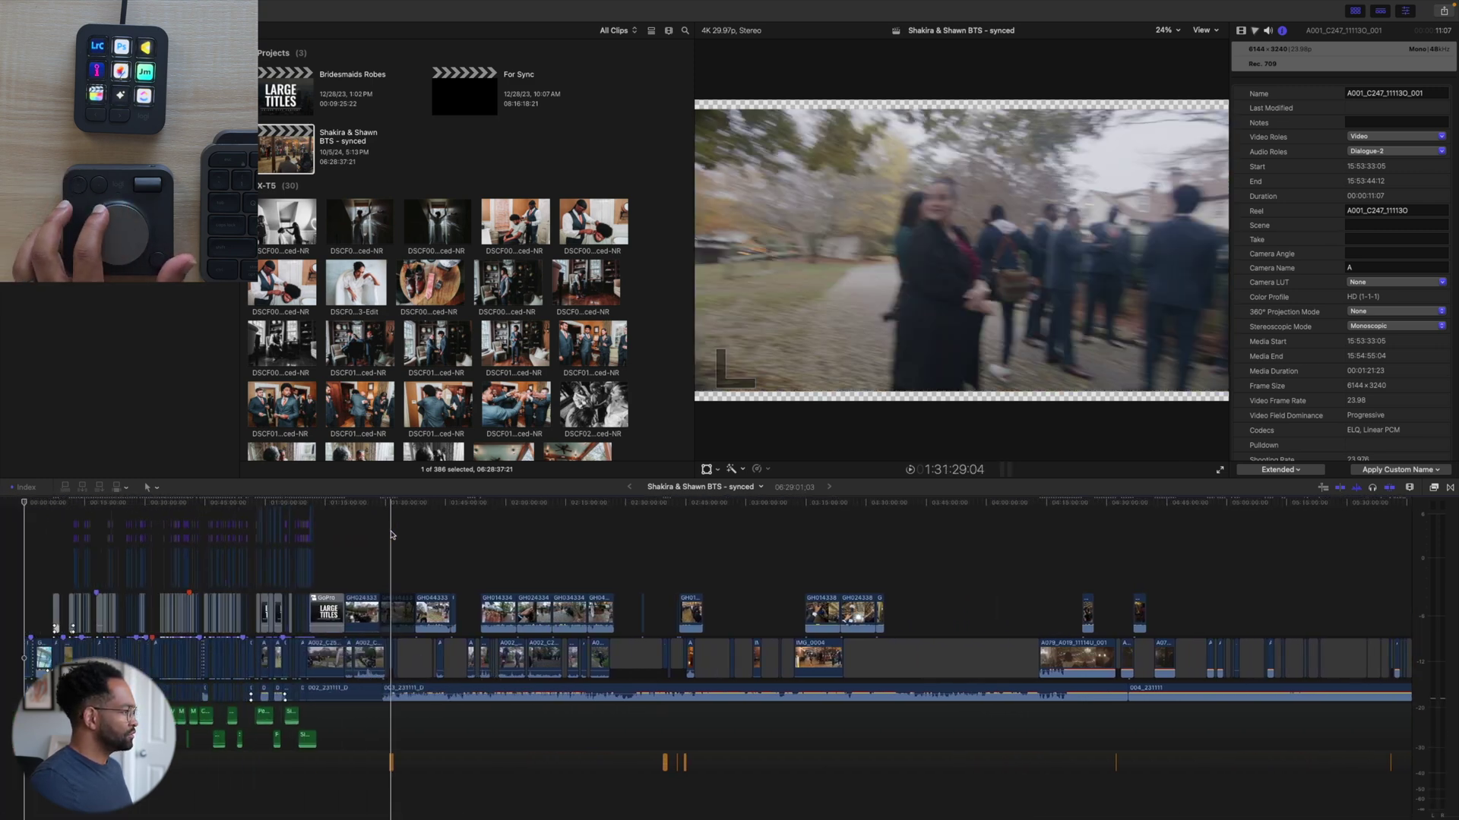
scroll(393, 534, left, 10)
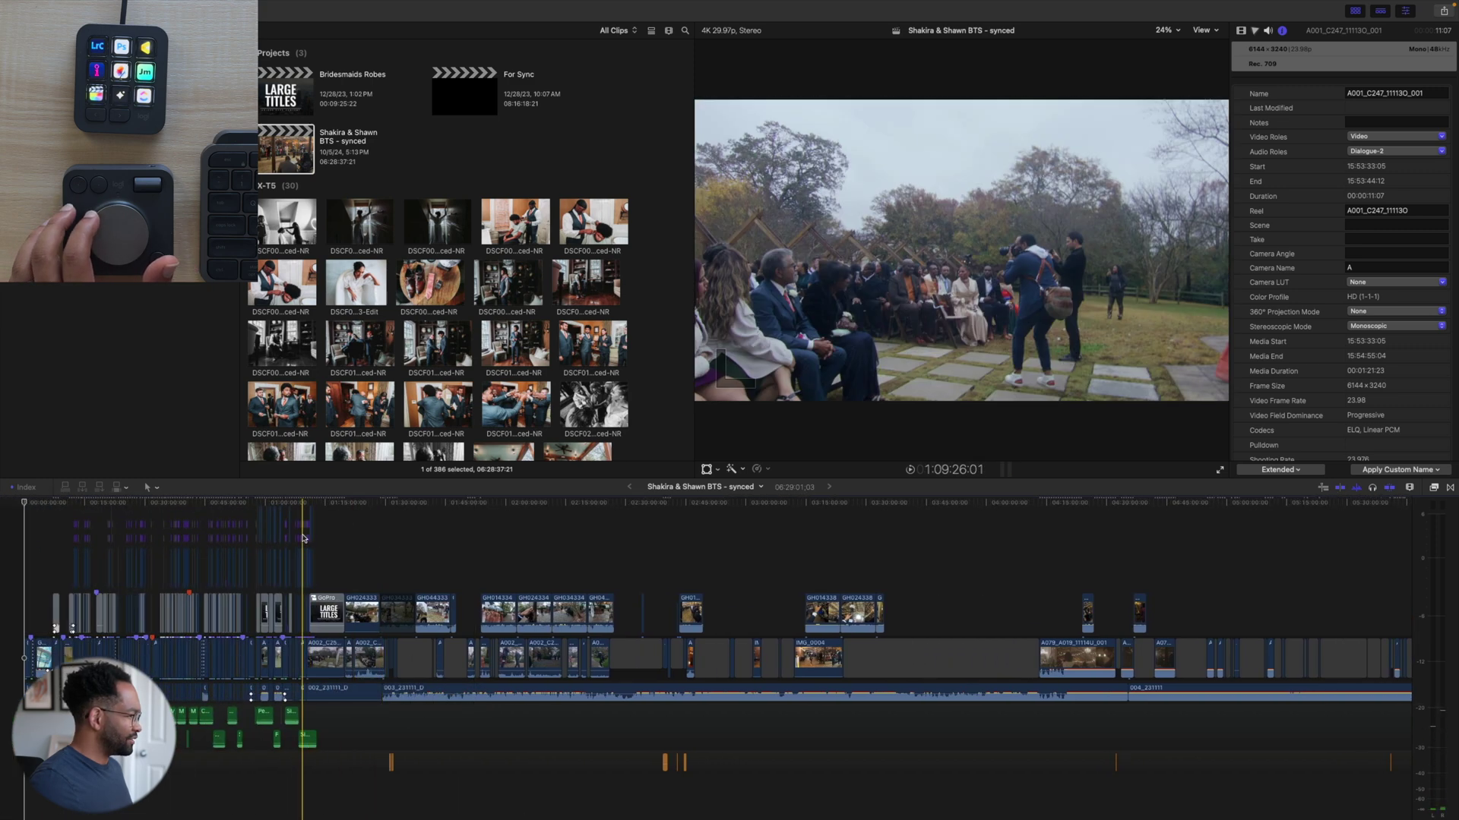
key(j)
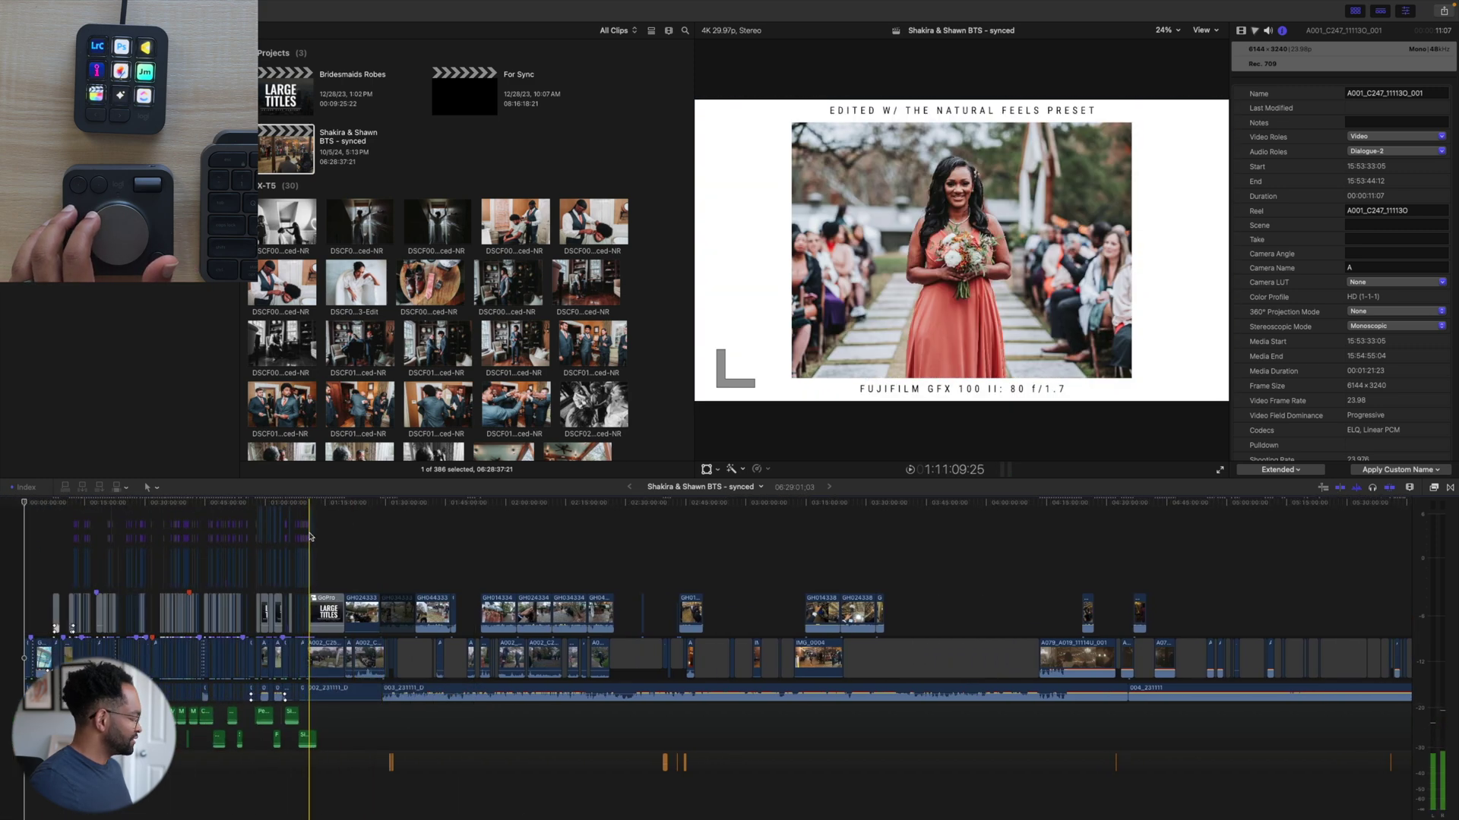
scroll(308, 536, up, 10)
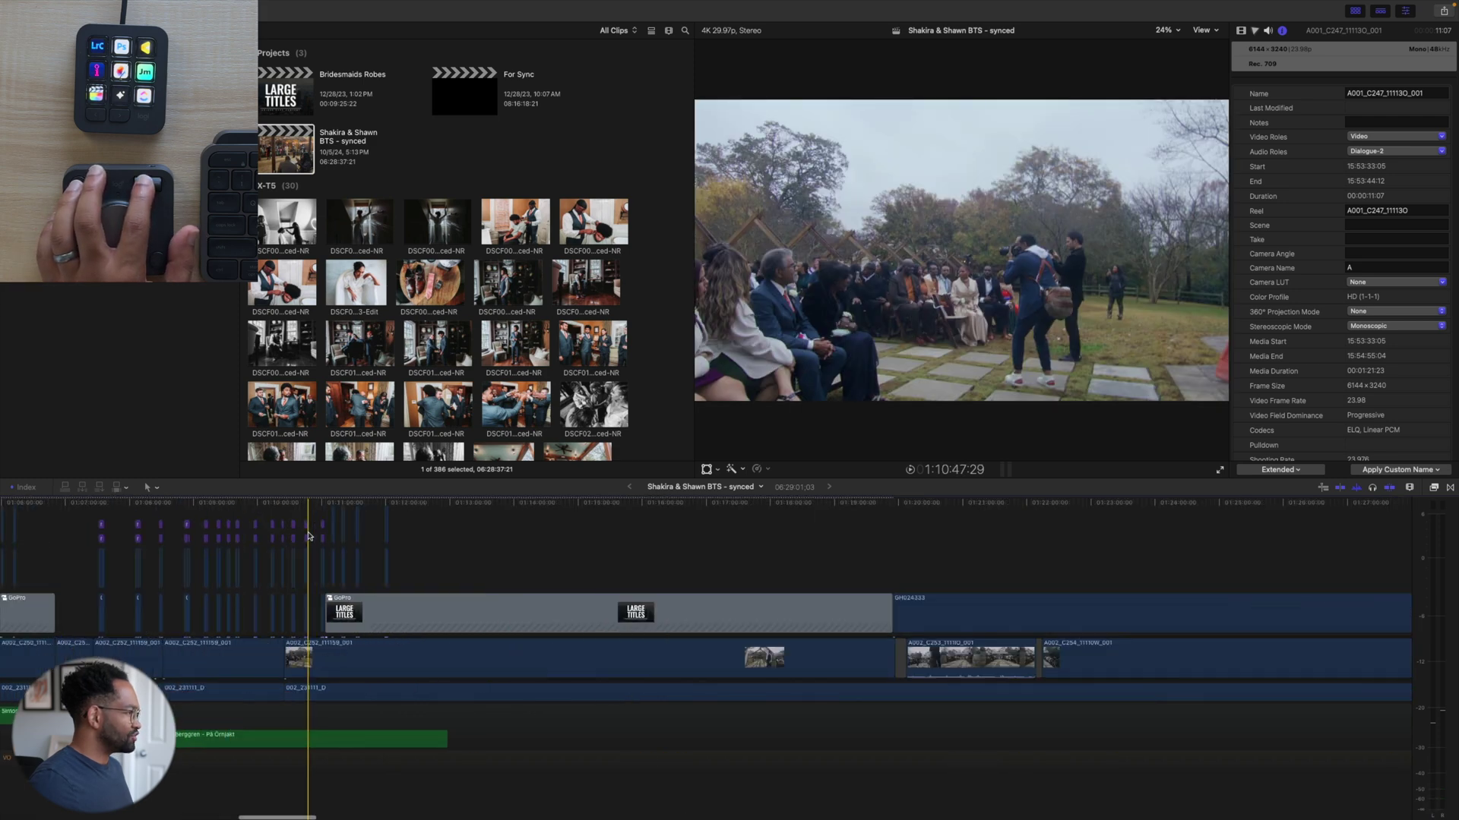
scroll(308, 535, left, 15)
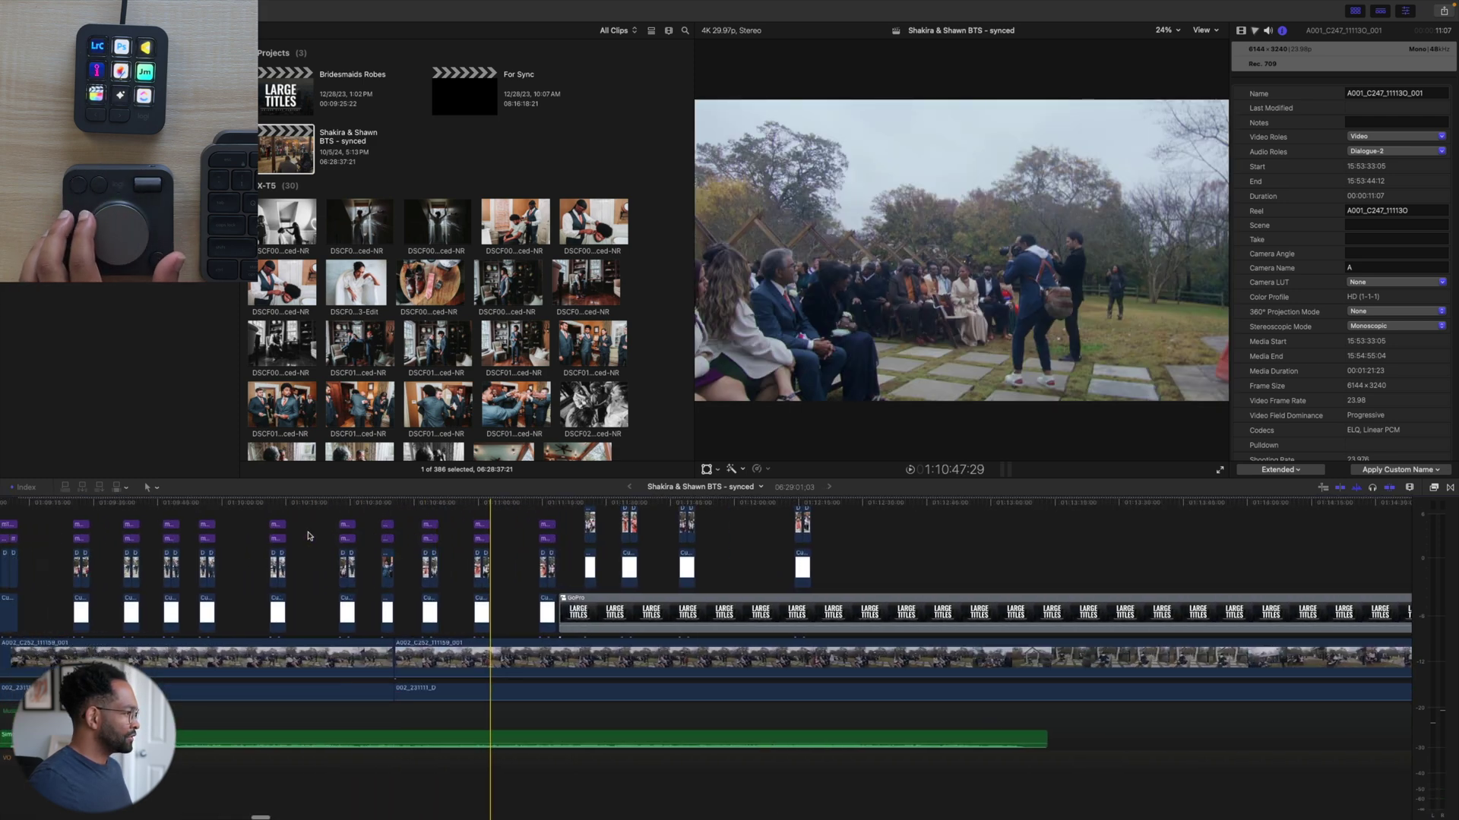
scroll(308, 535, up, 10)
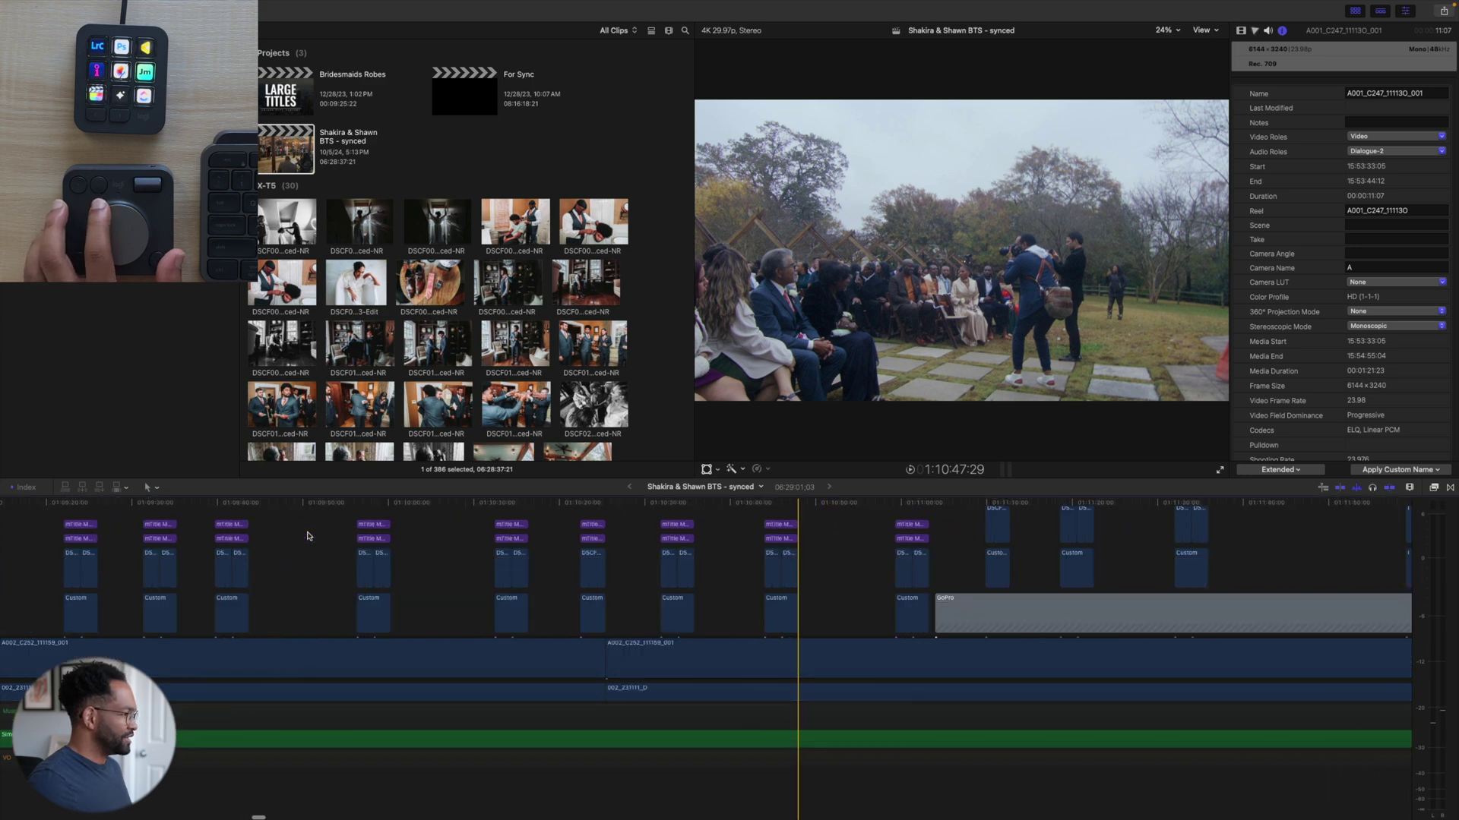
scroll(308, 536, right, 15)
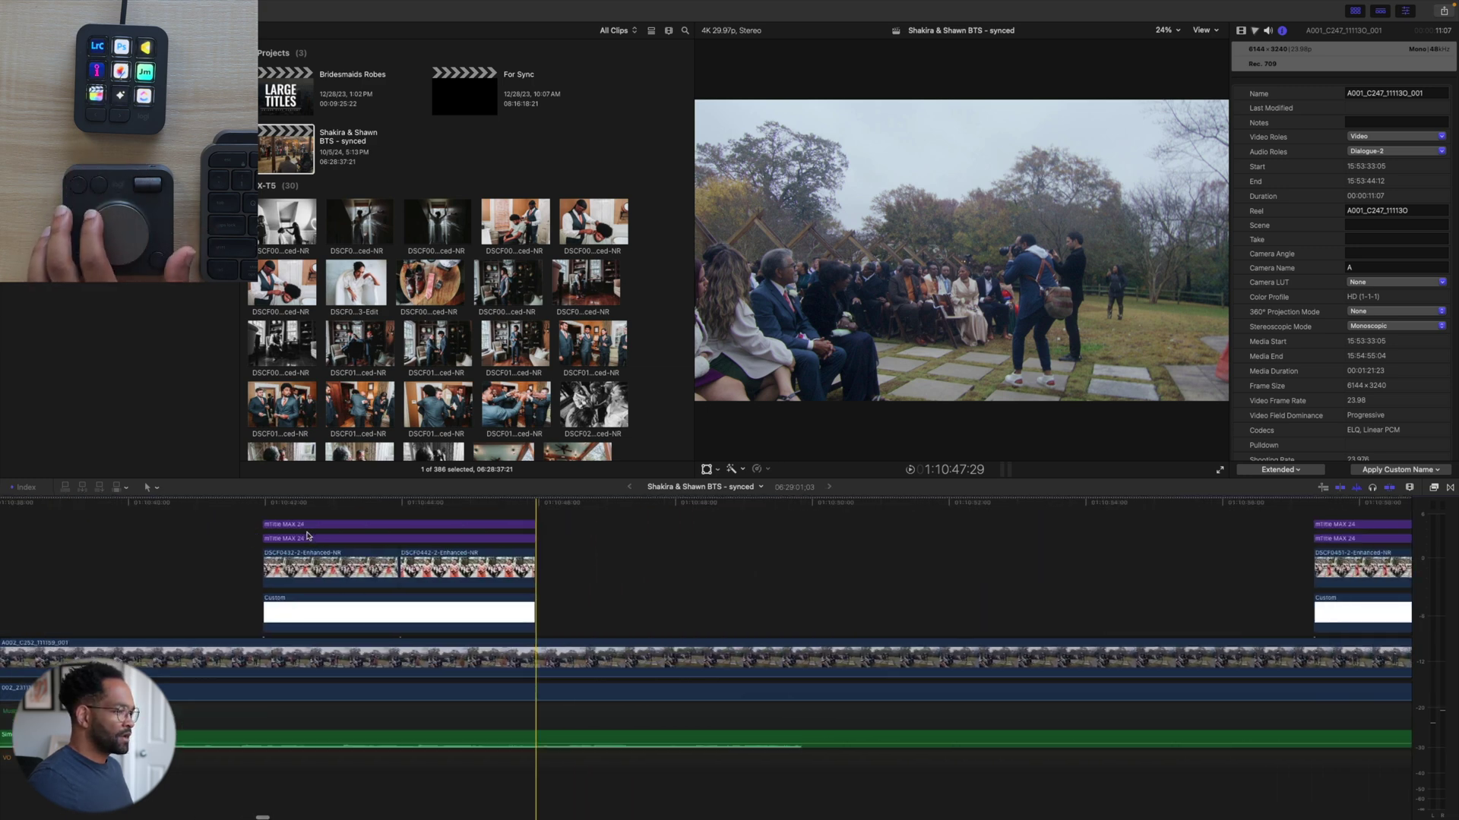
scroll(308, 535, right, 20)
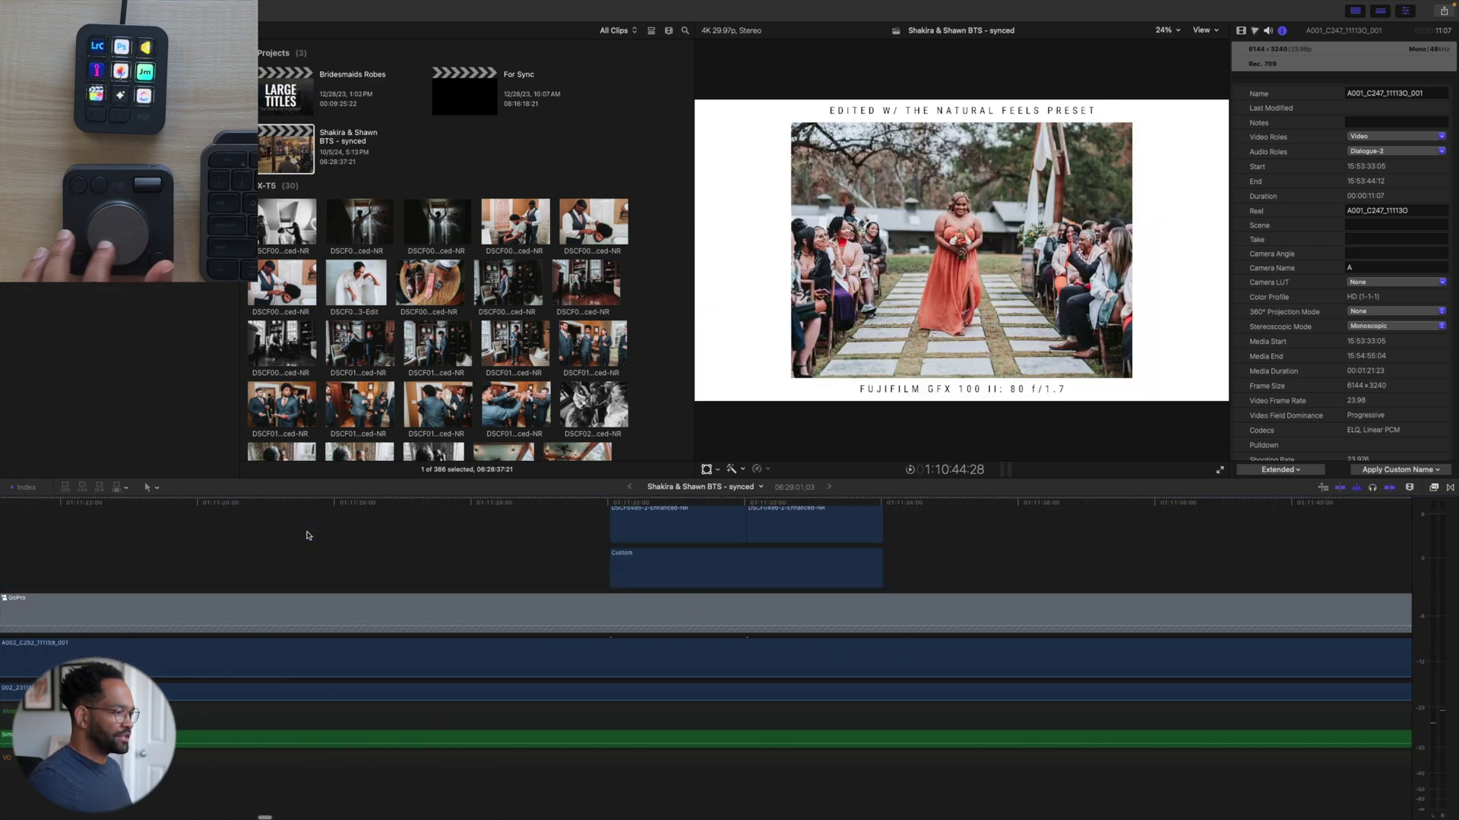
scroll(308, 535, right, 3)
Step: Blade all clips at the playhead and undo, then cut just the A002 clip and deselect it
scroll(306, 535, down, 15)
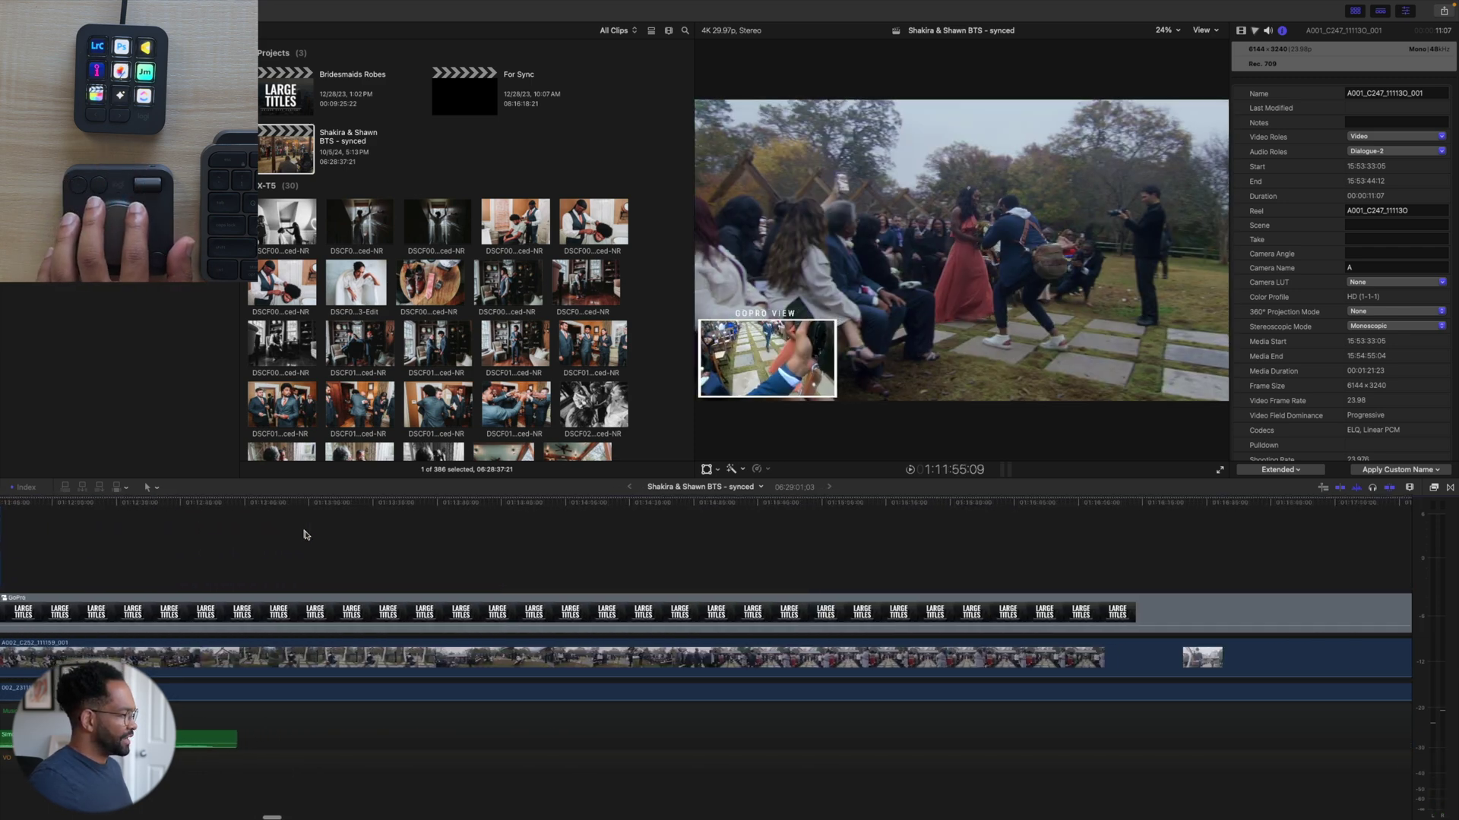
scroll(306, 532, right, 5)
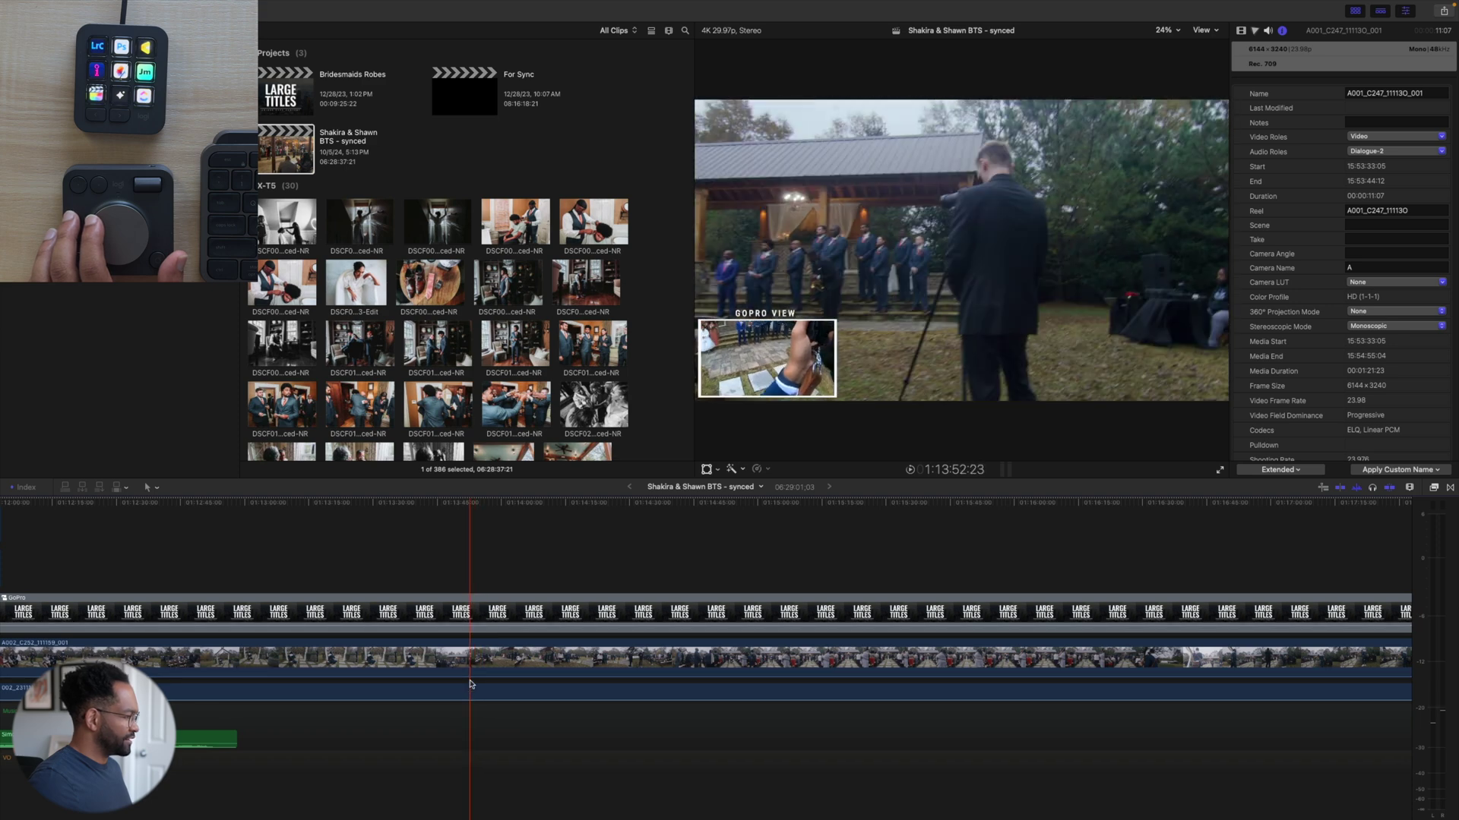
key(shift+super+b)
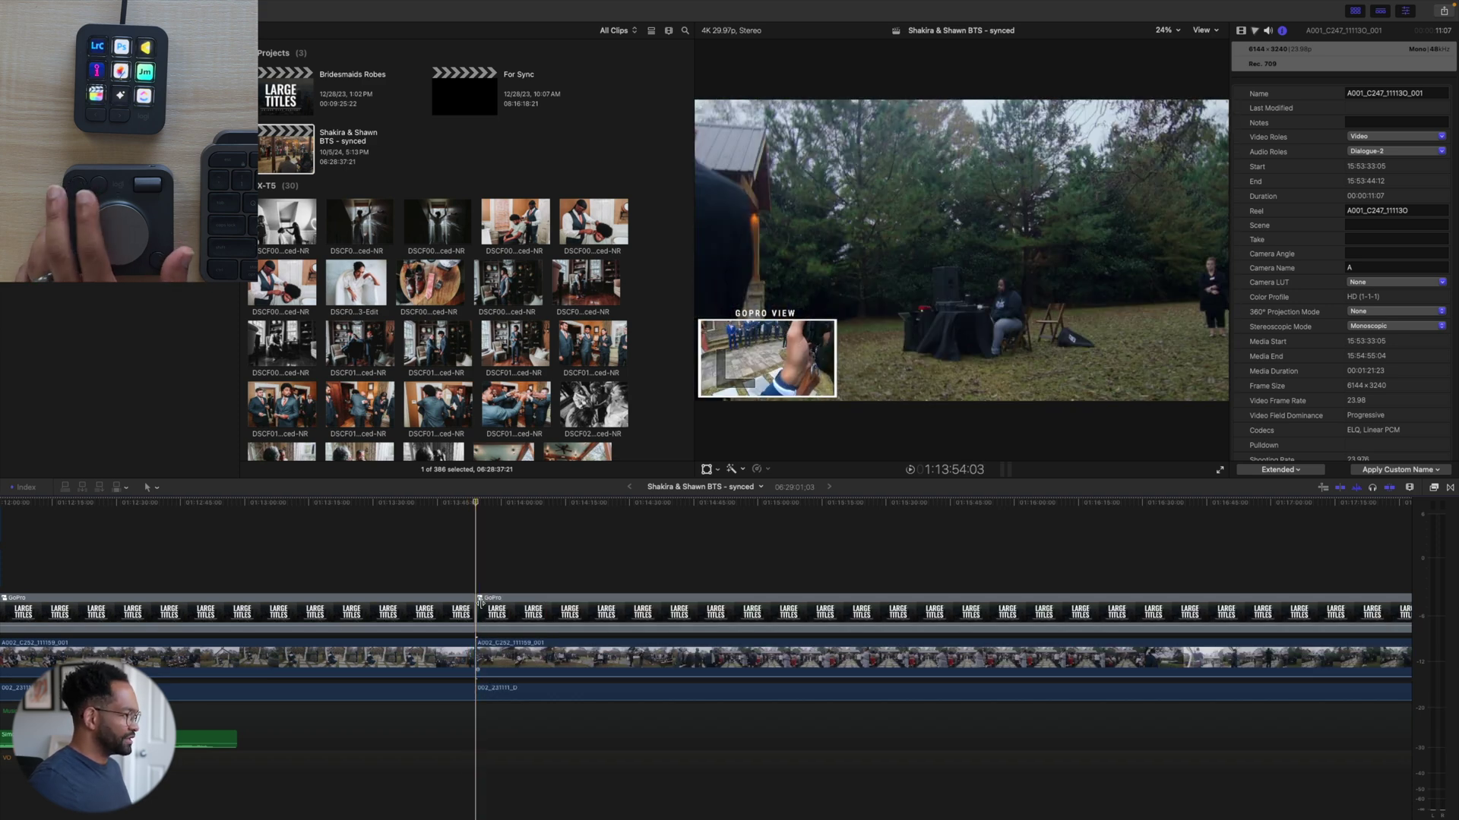
key(super+z)
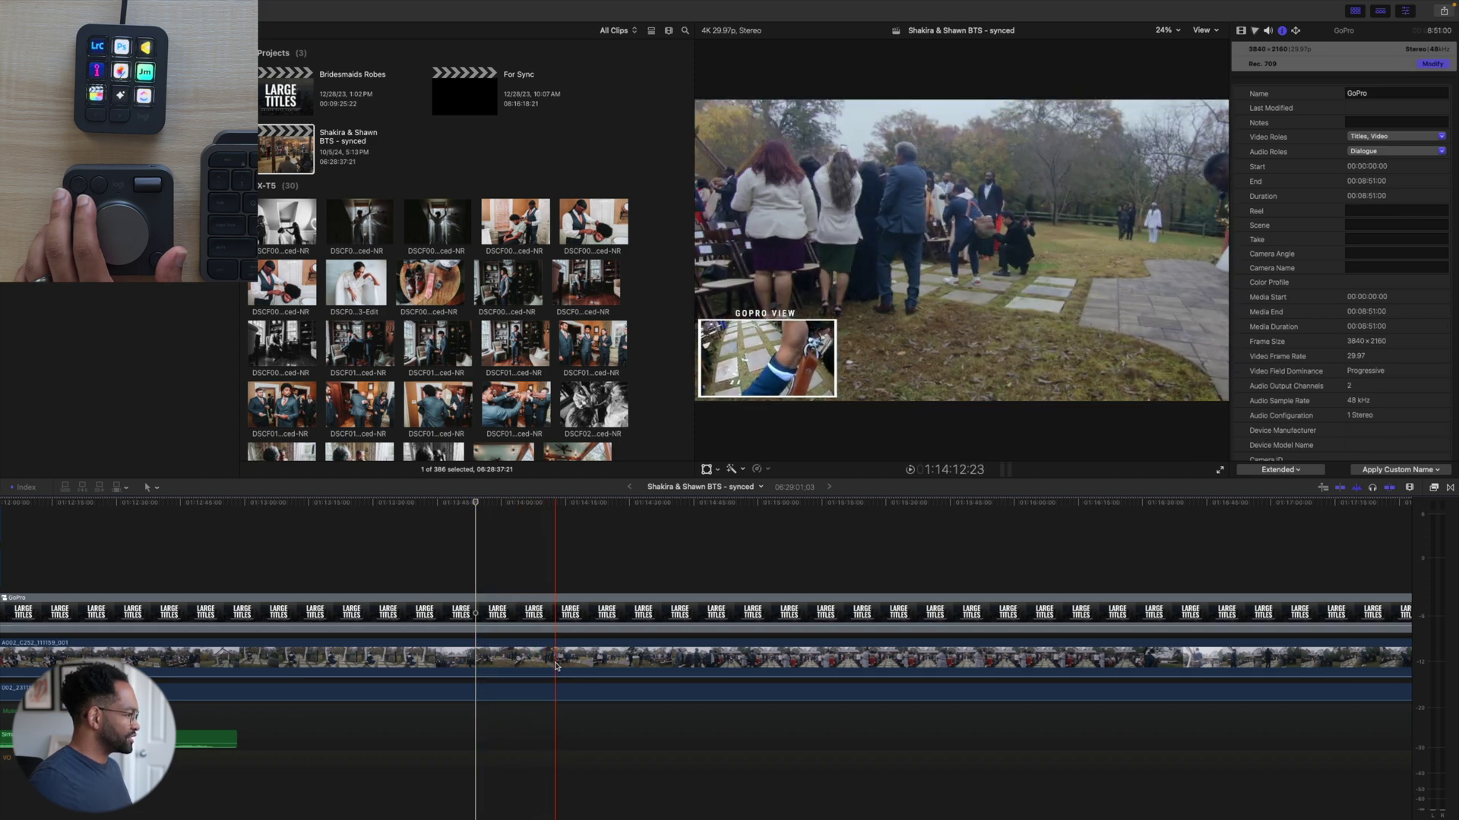
click(557, 657)
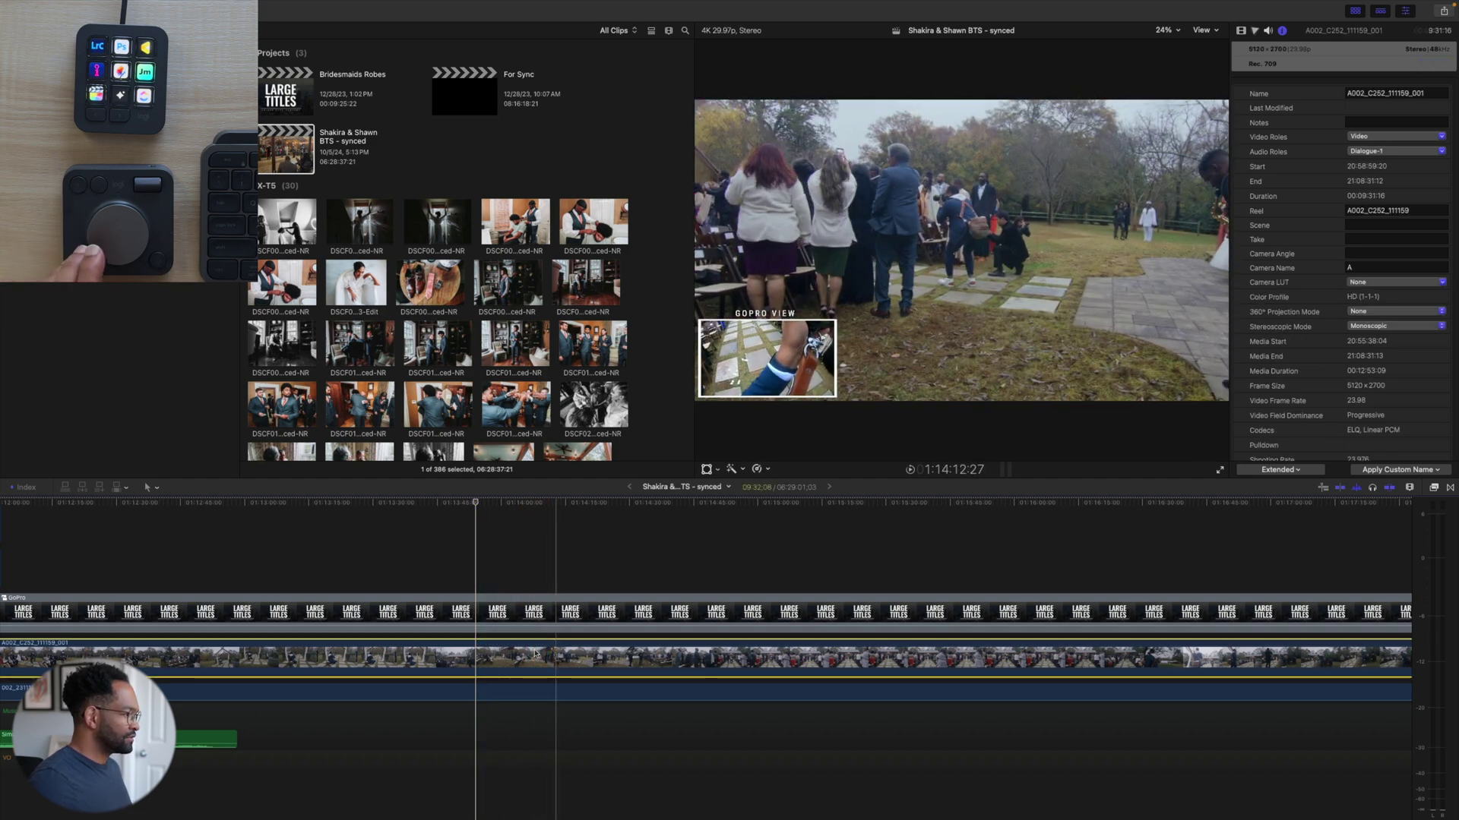
key(super+b)
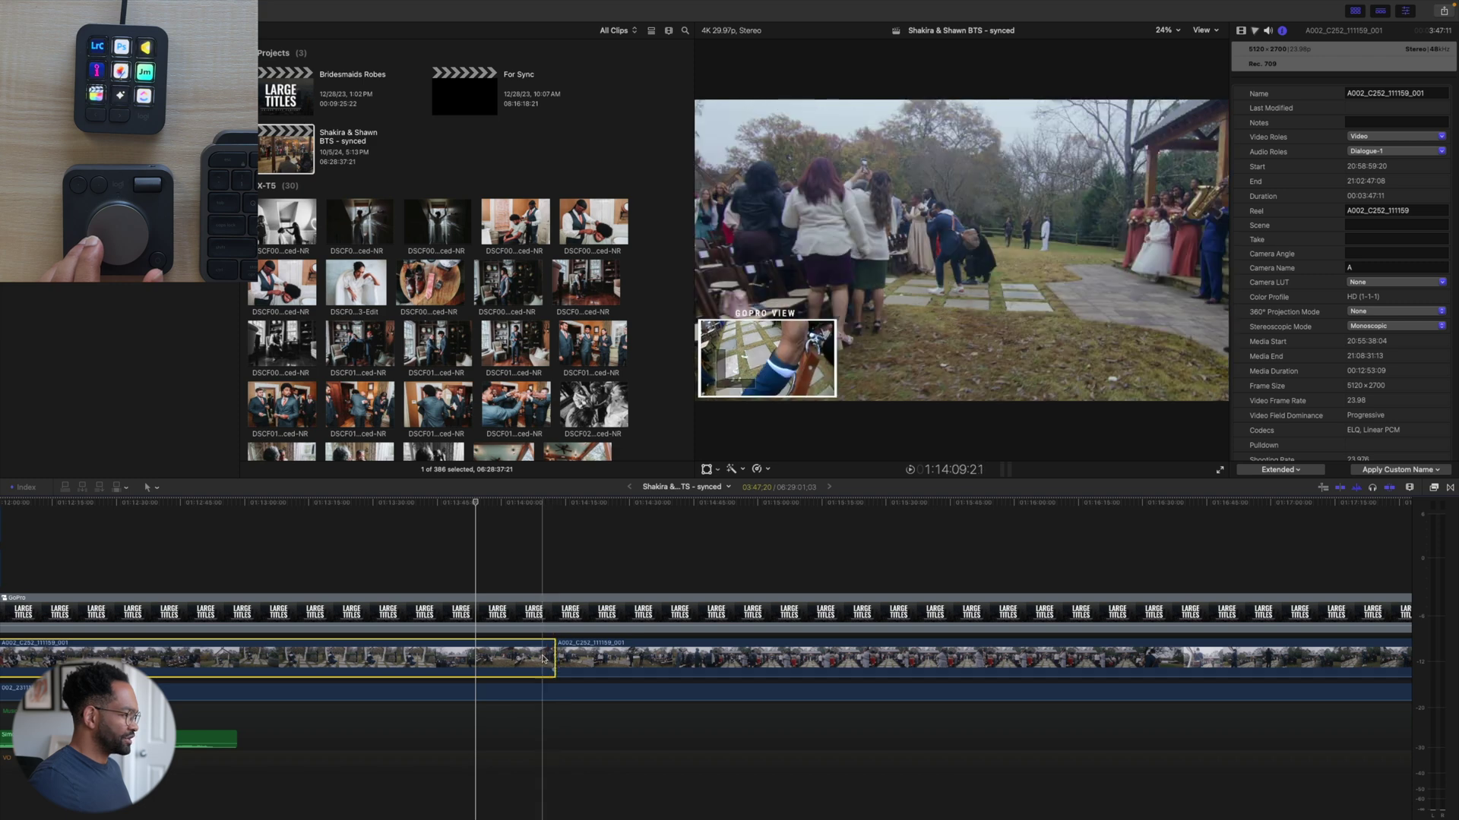
click(546, 635)
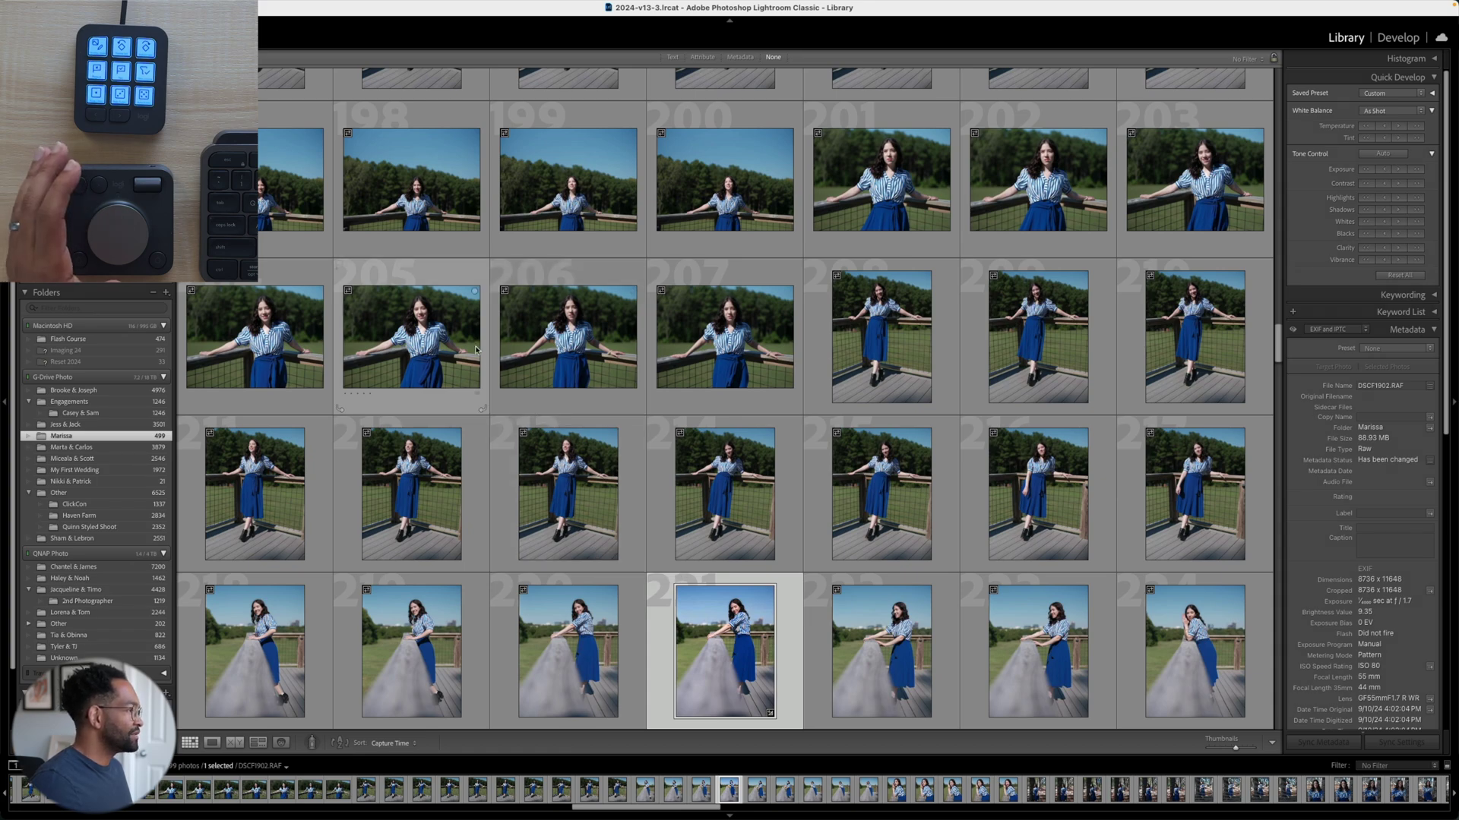
Step: Scroll up to photo 163, the smiling woman among fig leaves, and open it in Develop
scroll(596, 414, up, 8)
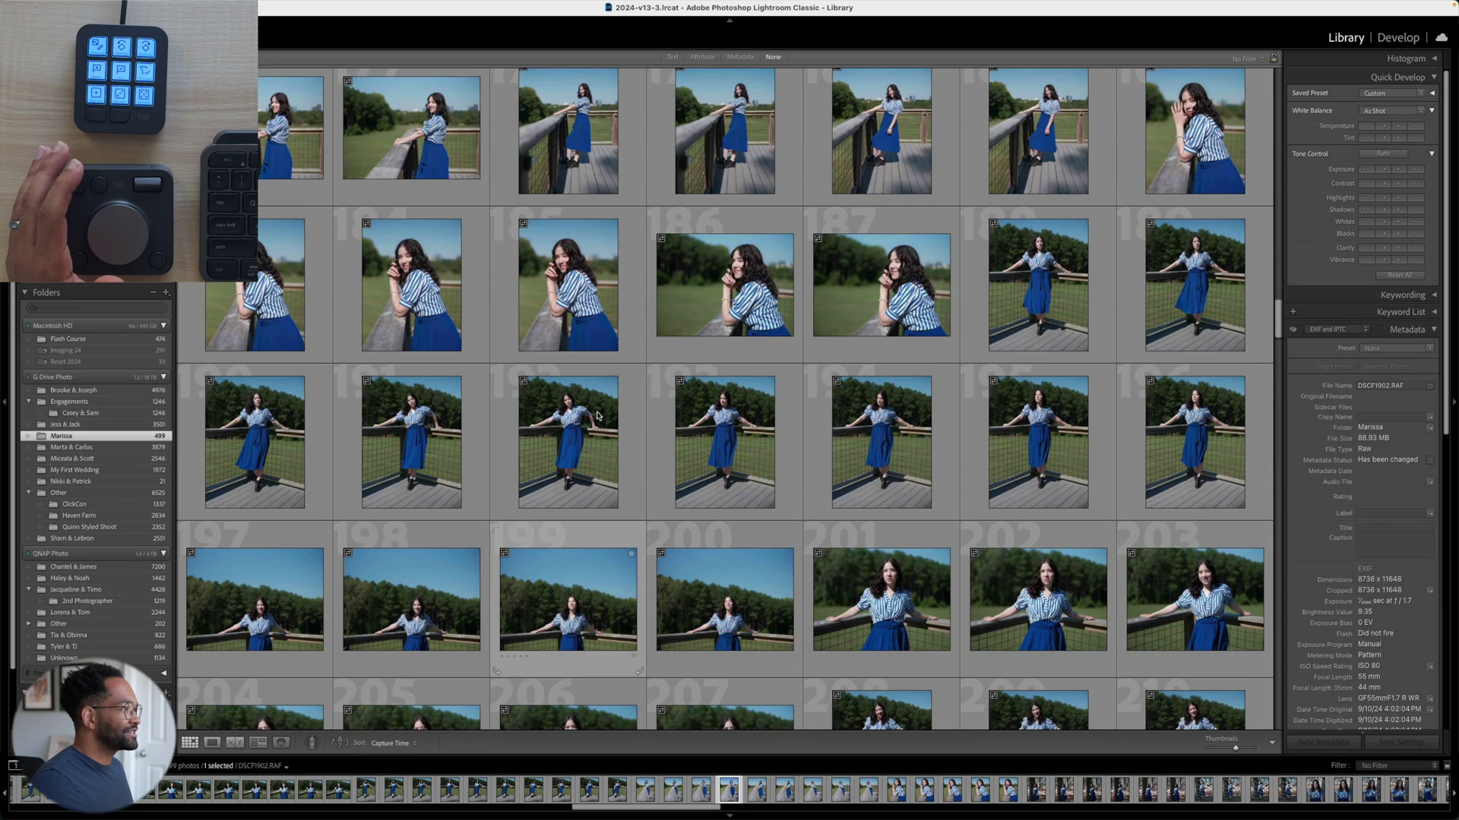
scroll(596, 414, up, 5)
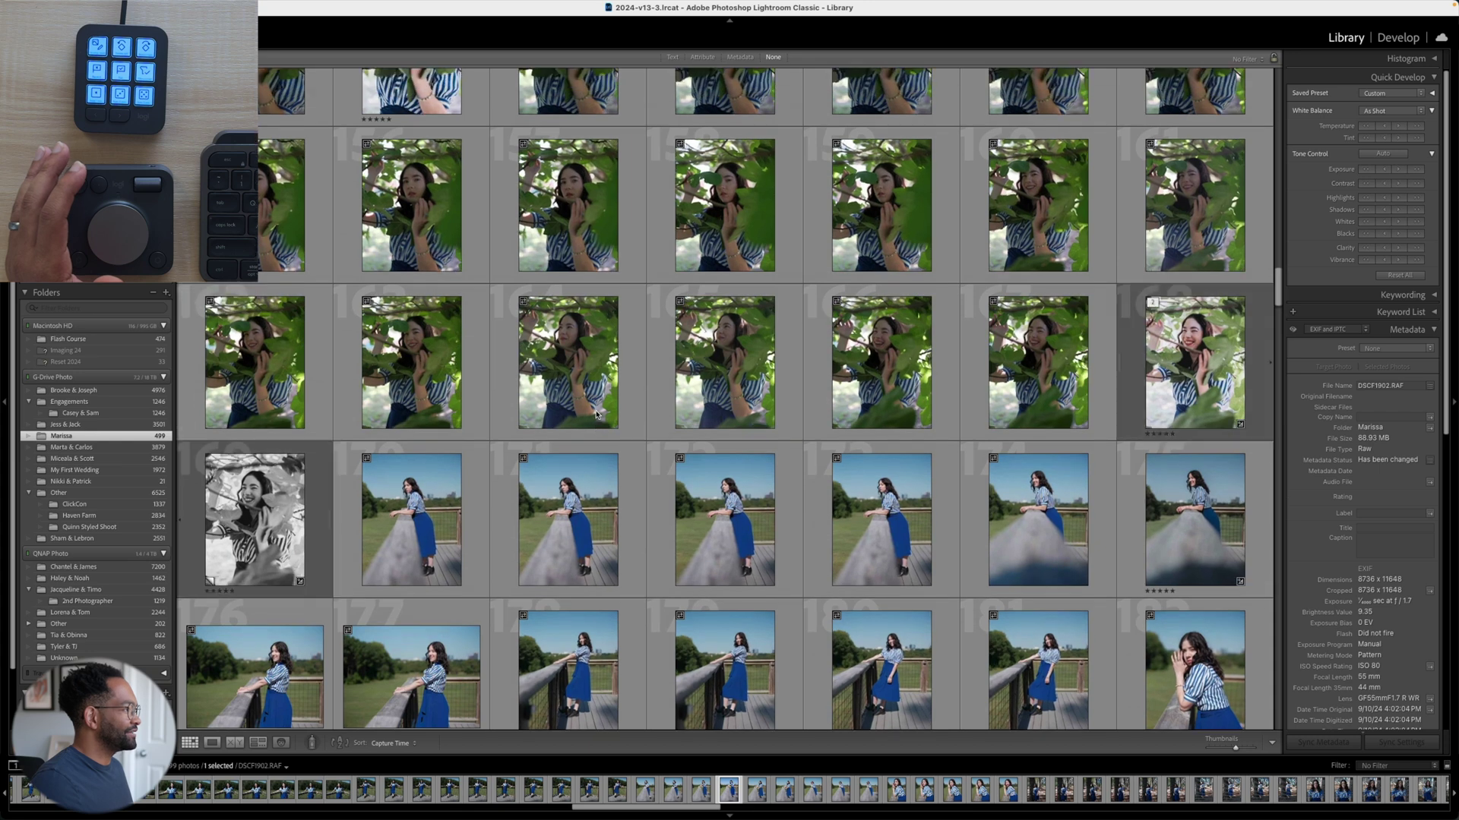
scroll(596, 414, up, 1)
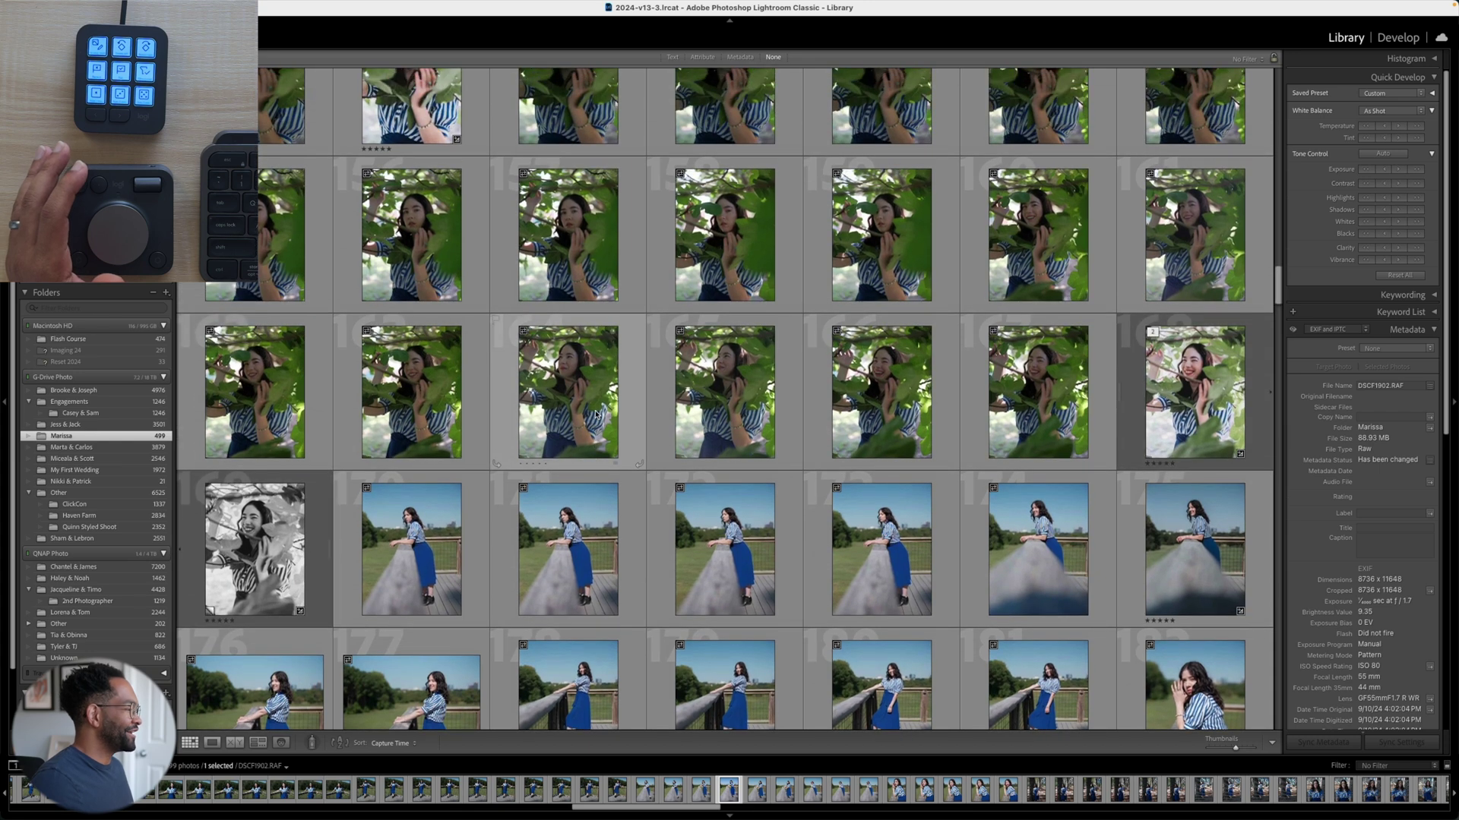
click(428, 380)
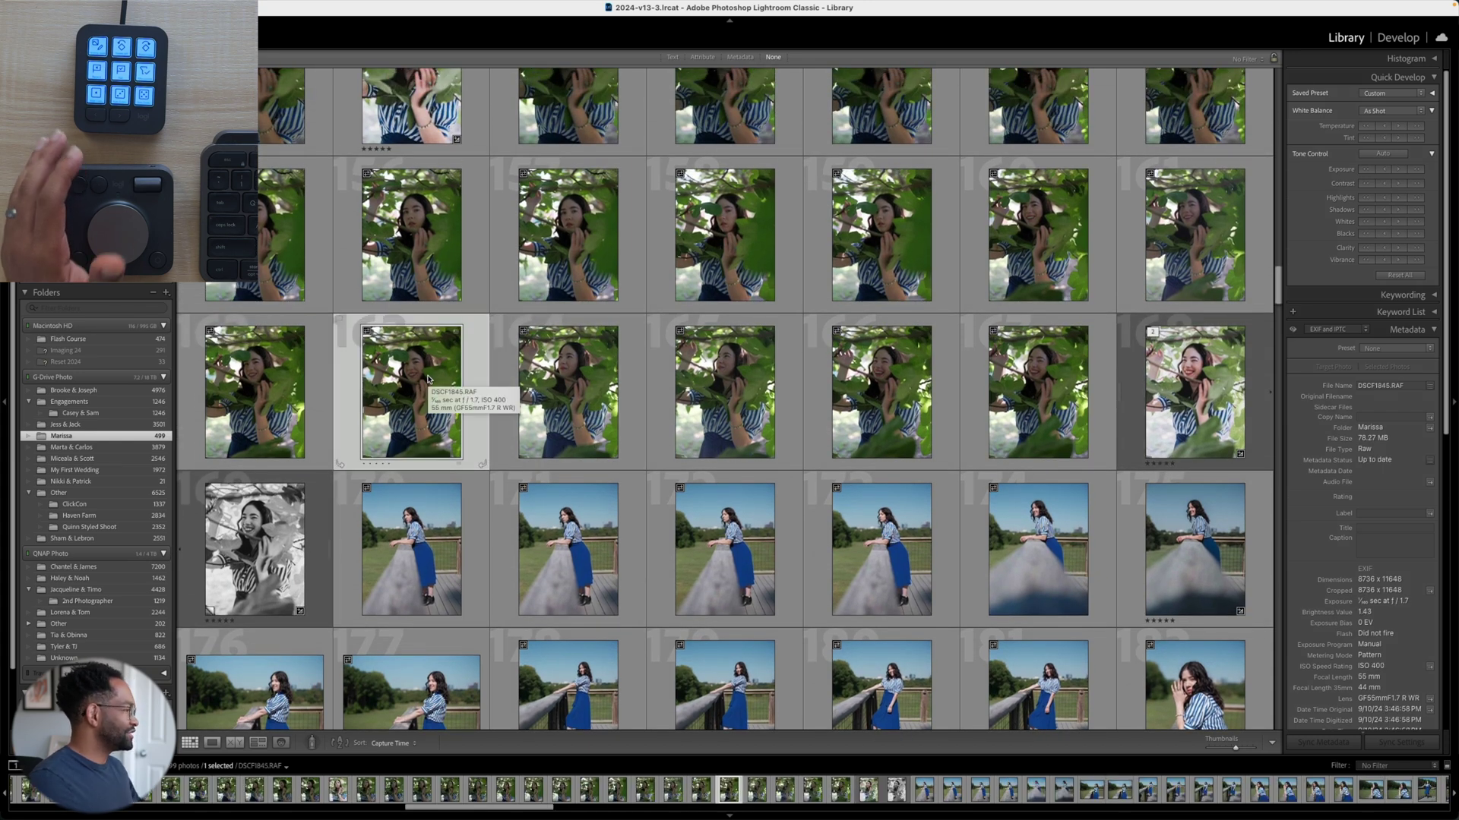
key(d)
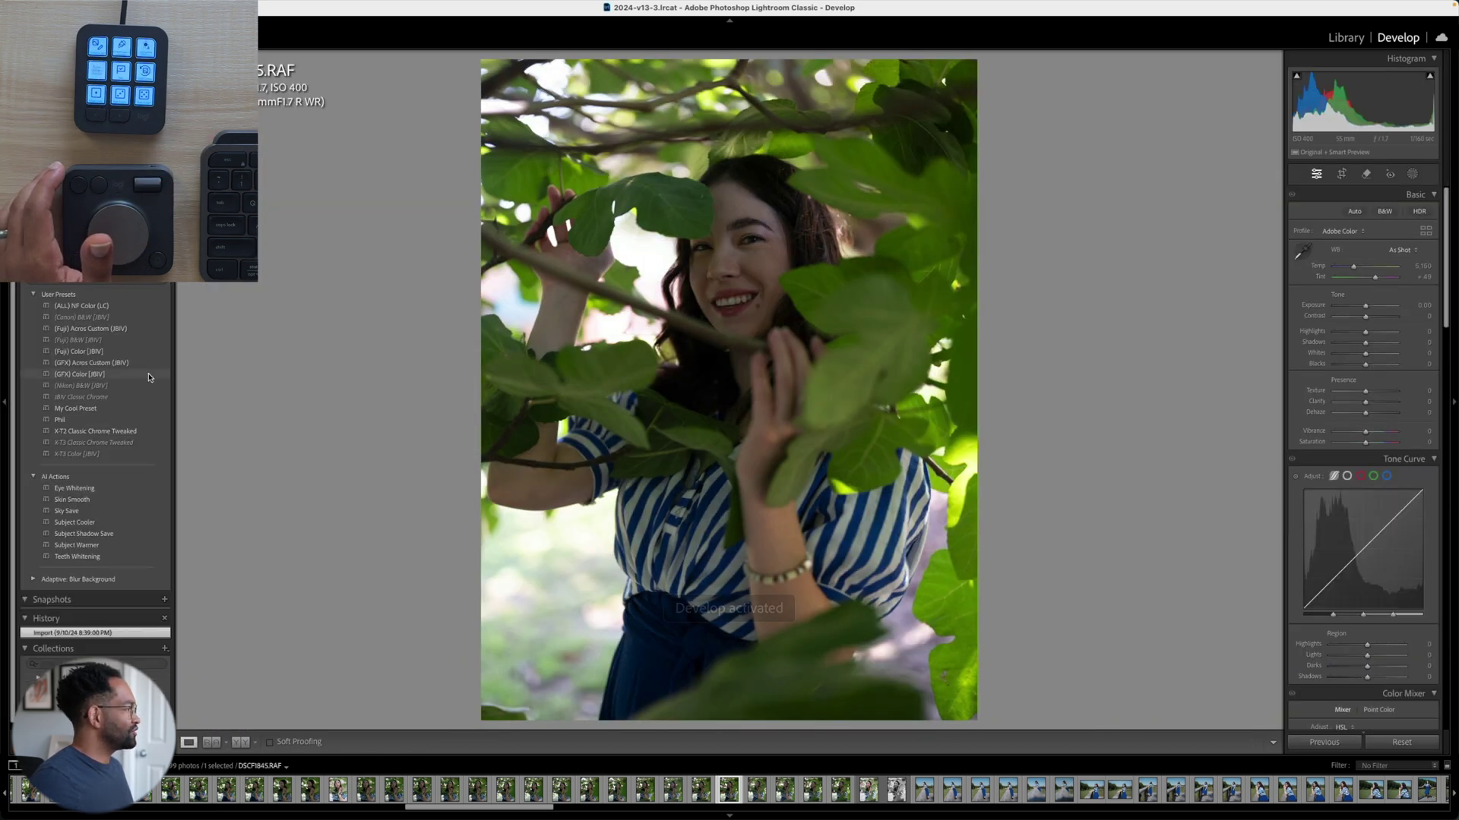
Step: Apply the (GFX) Color [JBIV] preset, then brighten exposure and raise tint to +69 via the radial menu
click(147, 377)
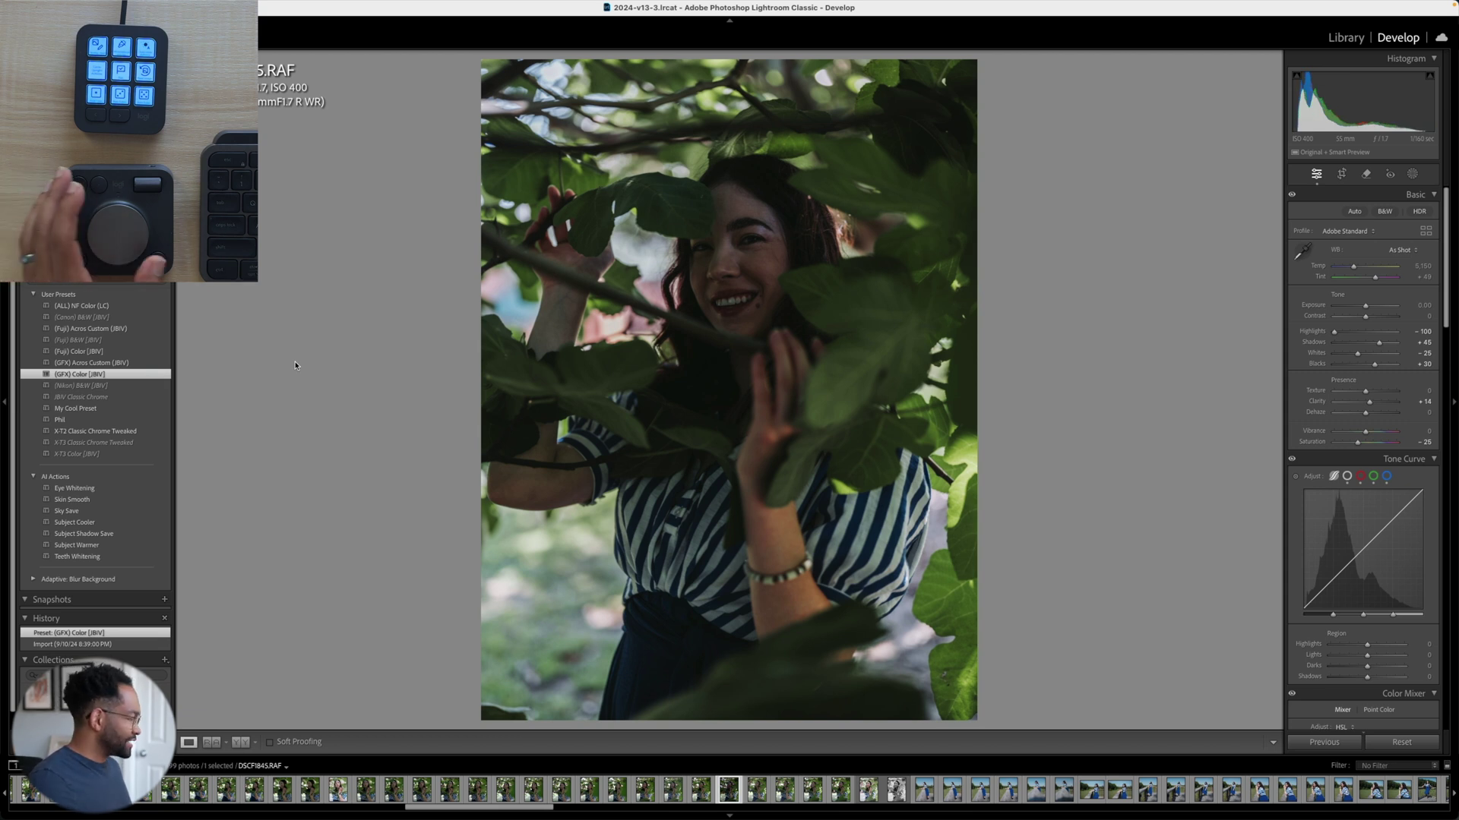
middle_click(295, 366)
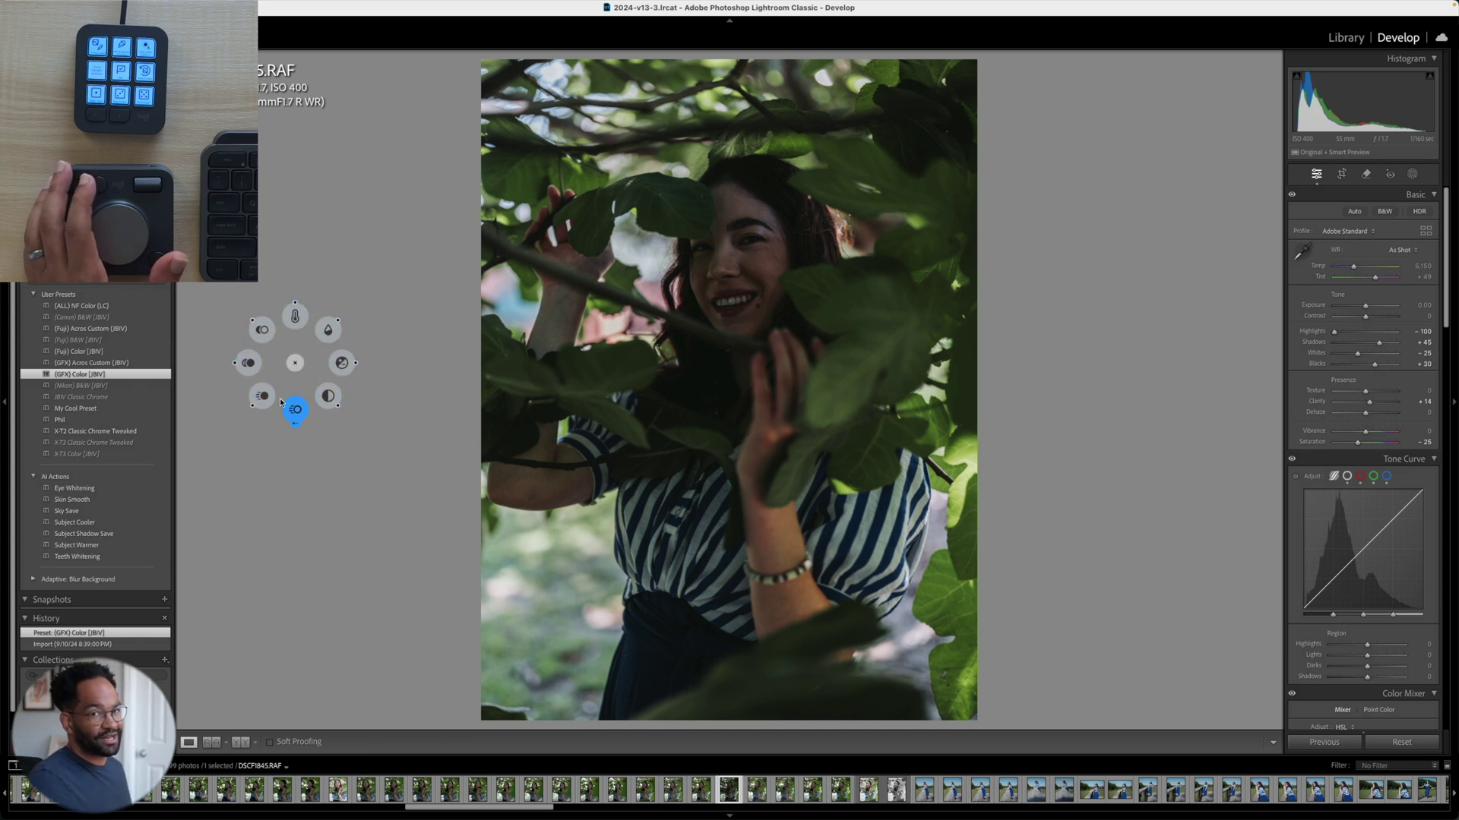
click(342, 362)
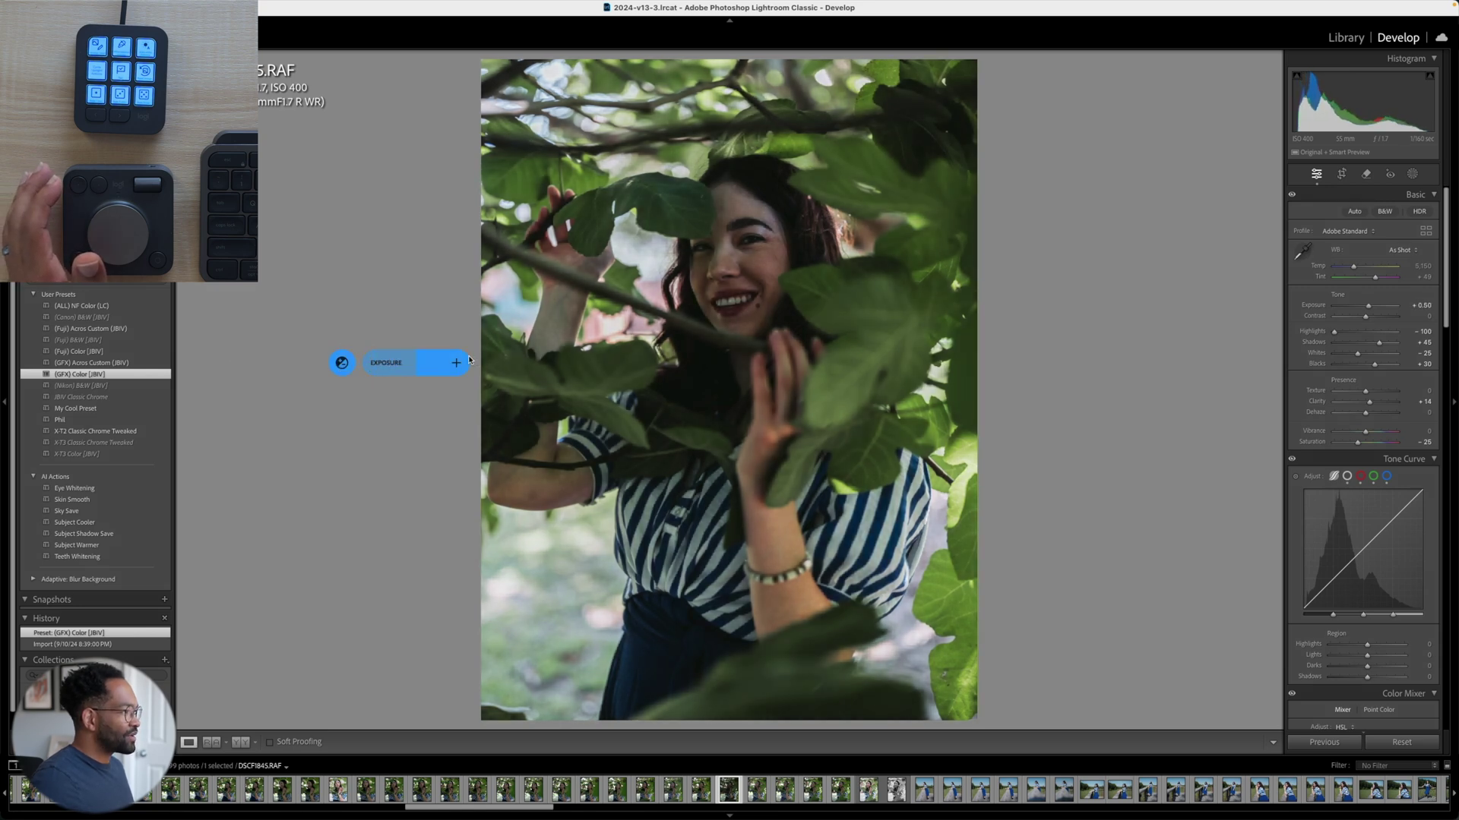
drag(406, 363, 611, 351)
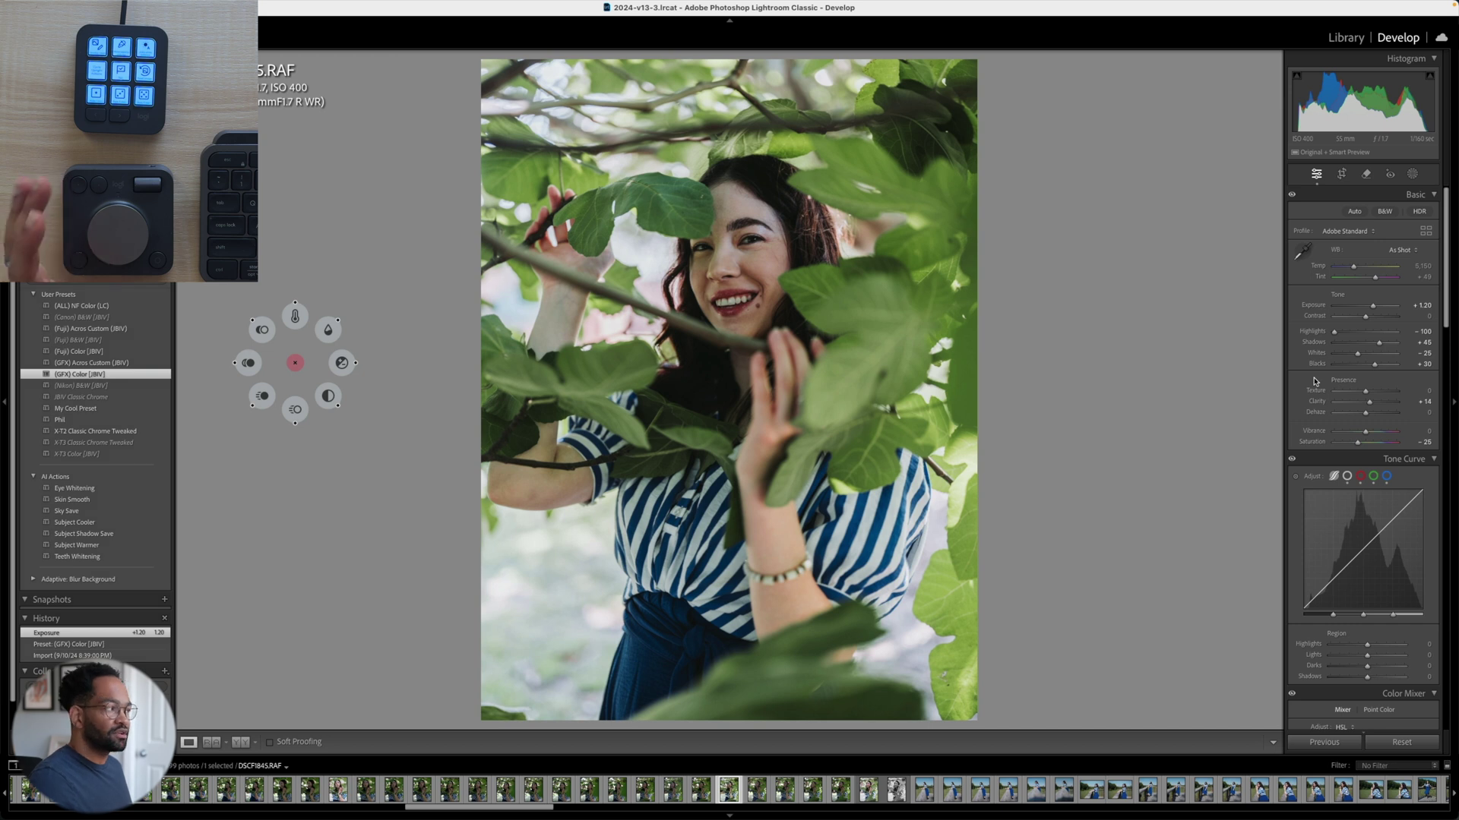
click(328, 329)
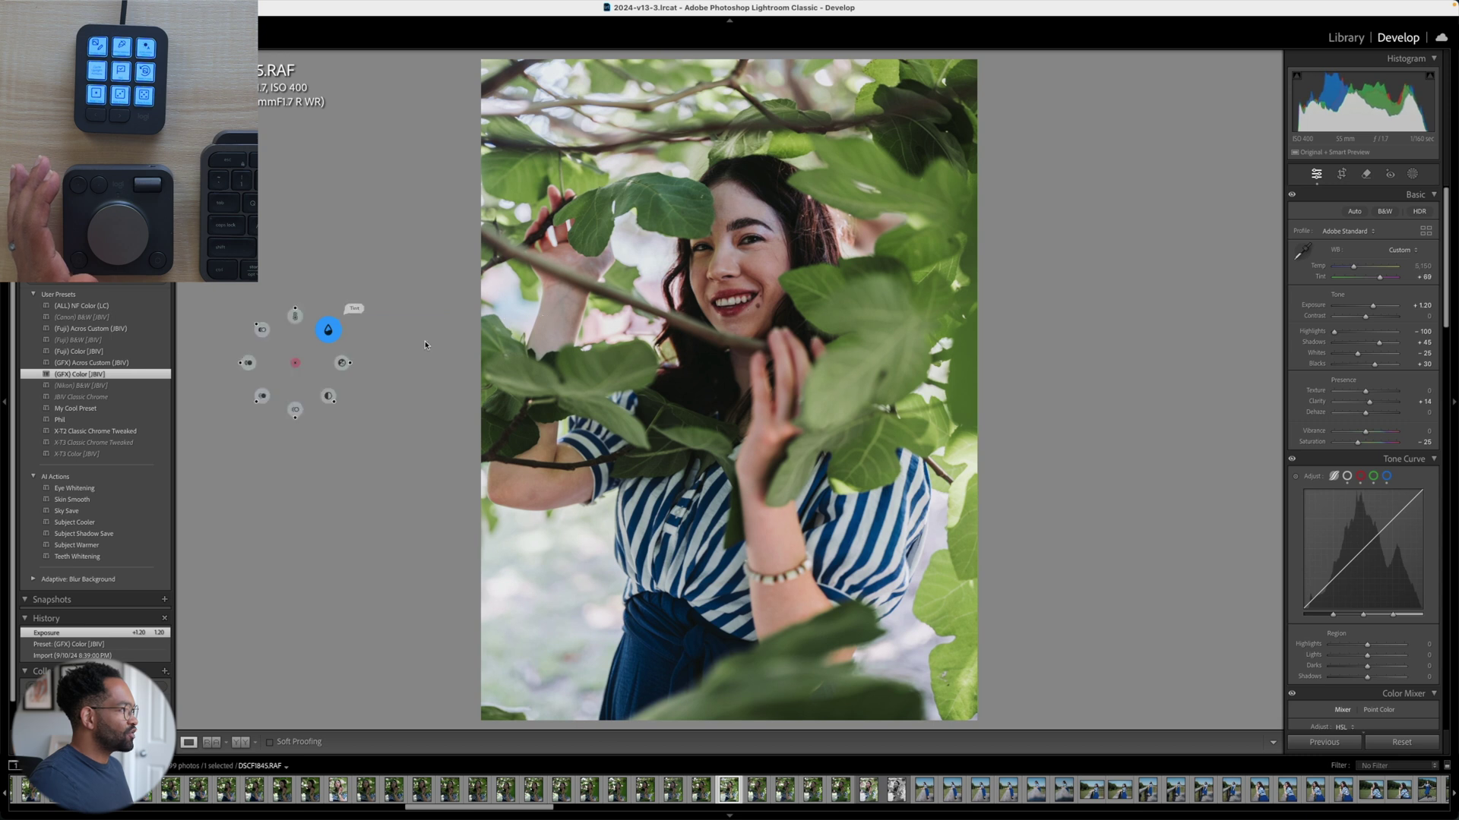
click(294, 315)
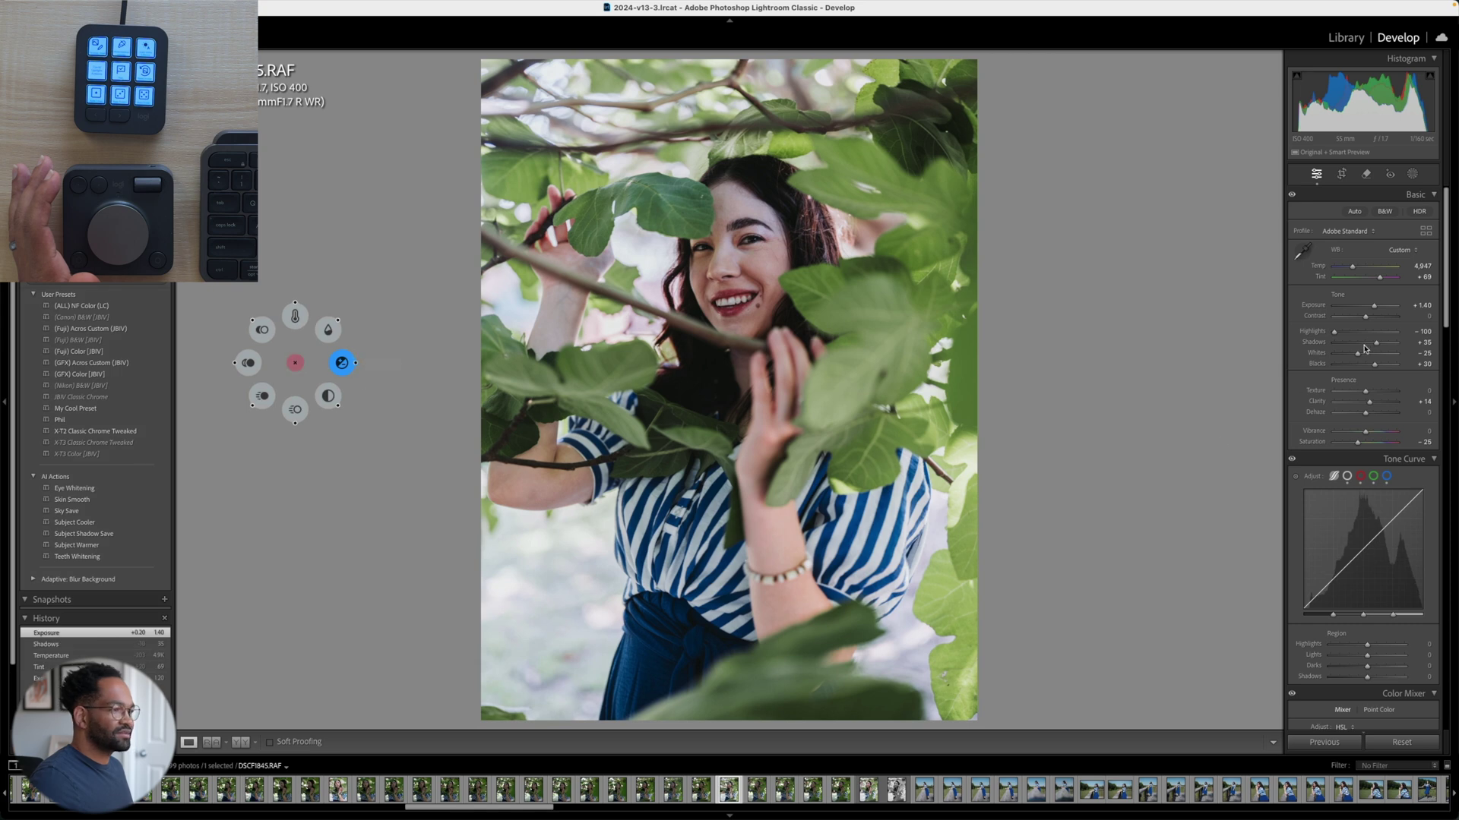
Step: Set temperature 4,947, lower orange saturation, shadows +20, exposure +1.40, then show Before & After side by side
scroll(1357, 360, down, 10)
scroll(1357, 360, up, 3)
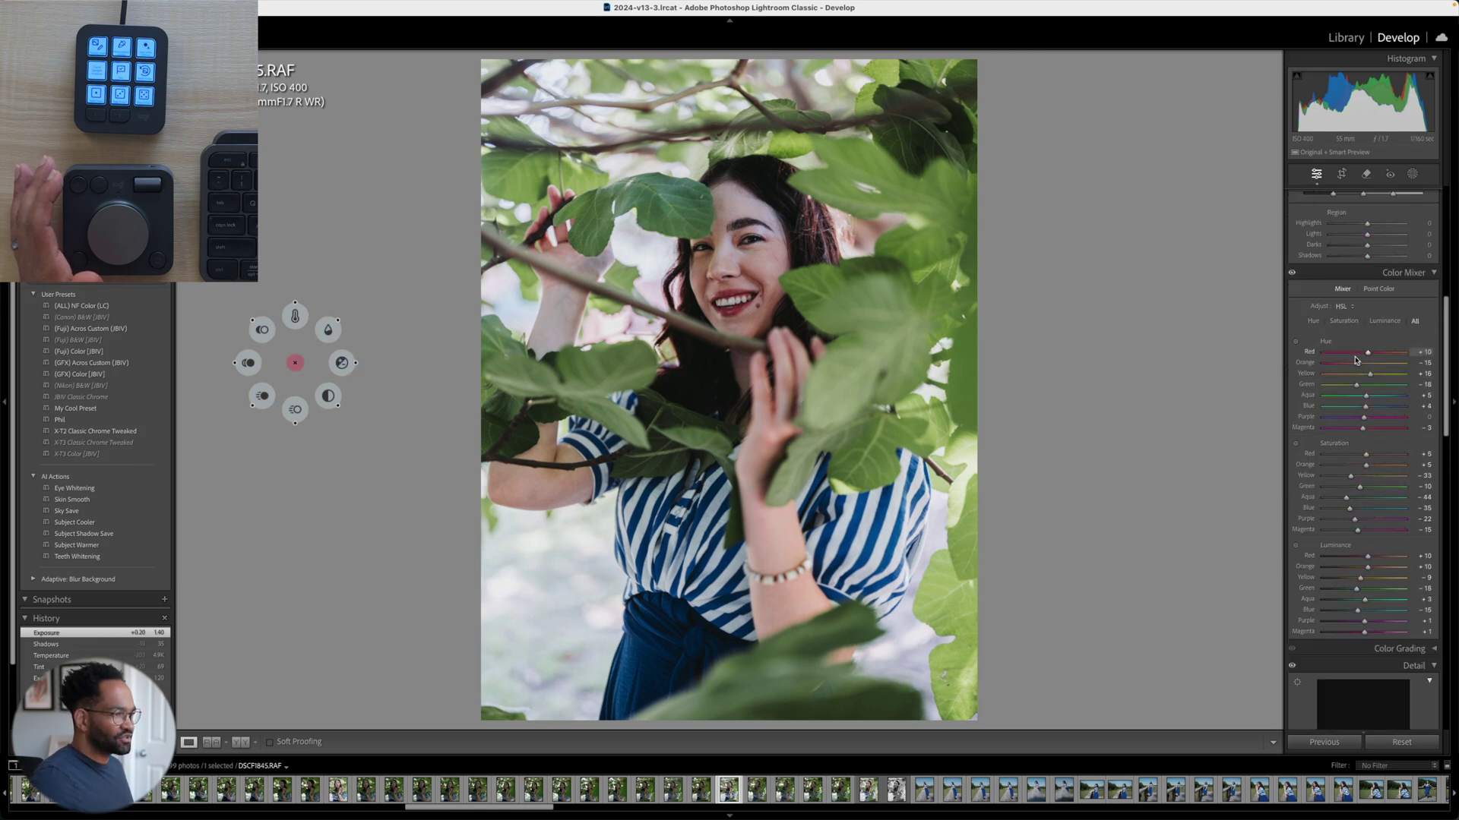
scroll(1362, 468, down, 5)
scroll(1363, 469, down, 3)
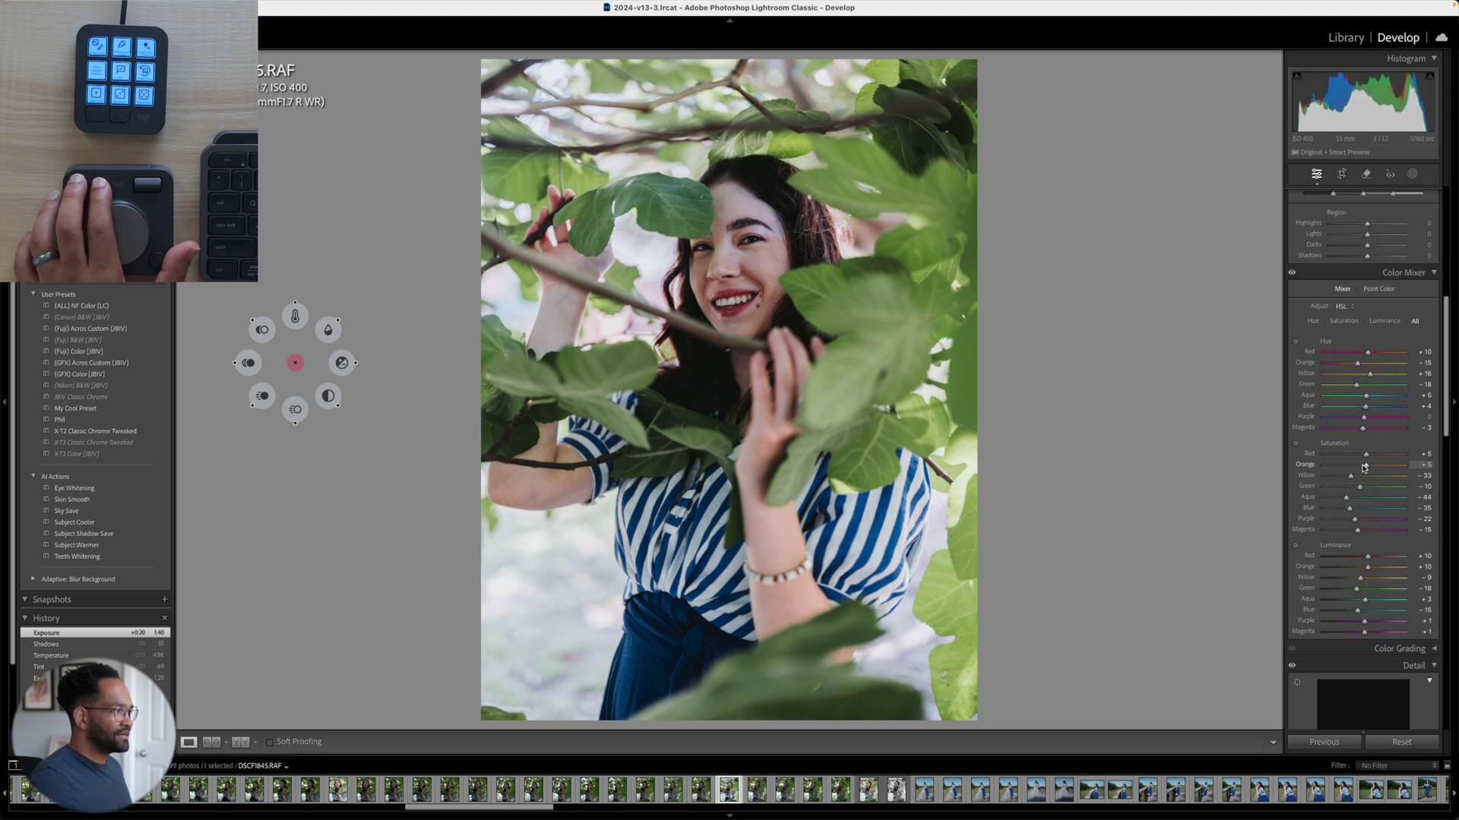
scroll(1375, 395, up, 15)
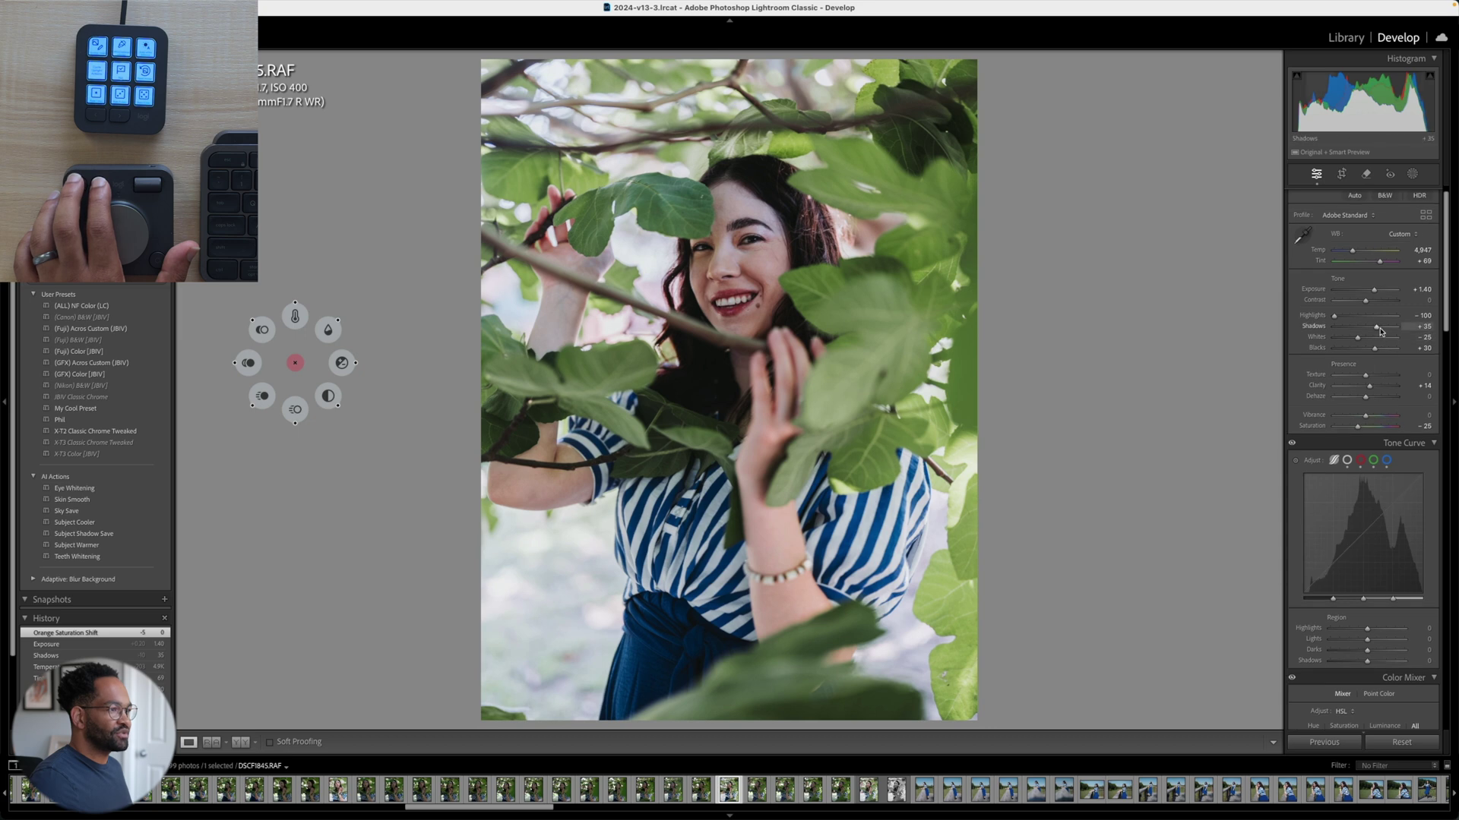
scroll(1380, 331, down, 6)
scroll(1381, 296, down, 2)
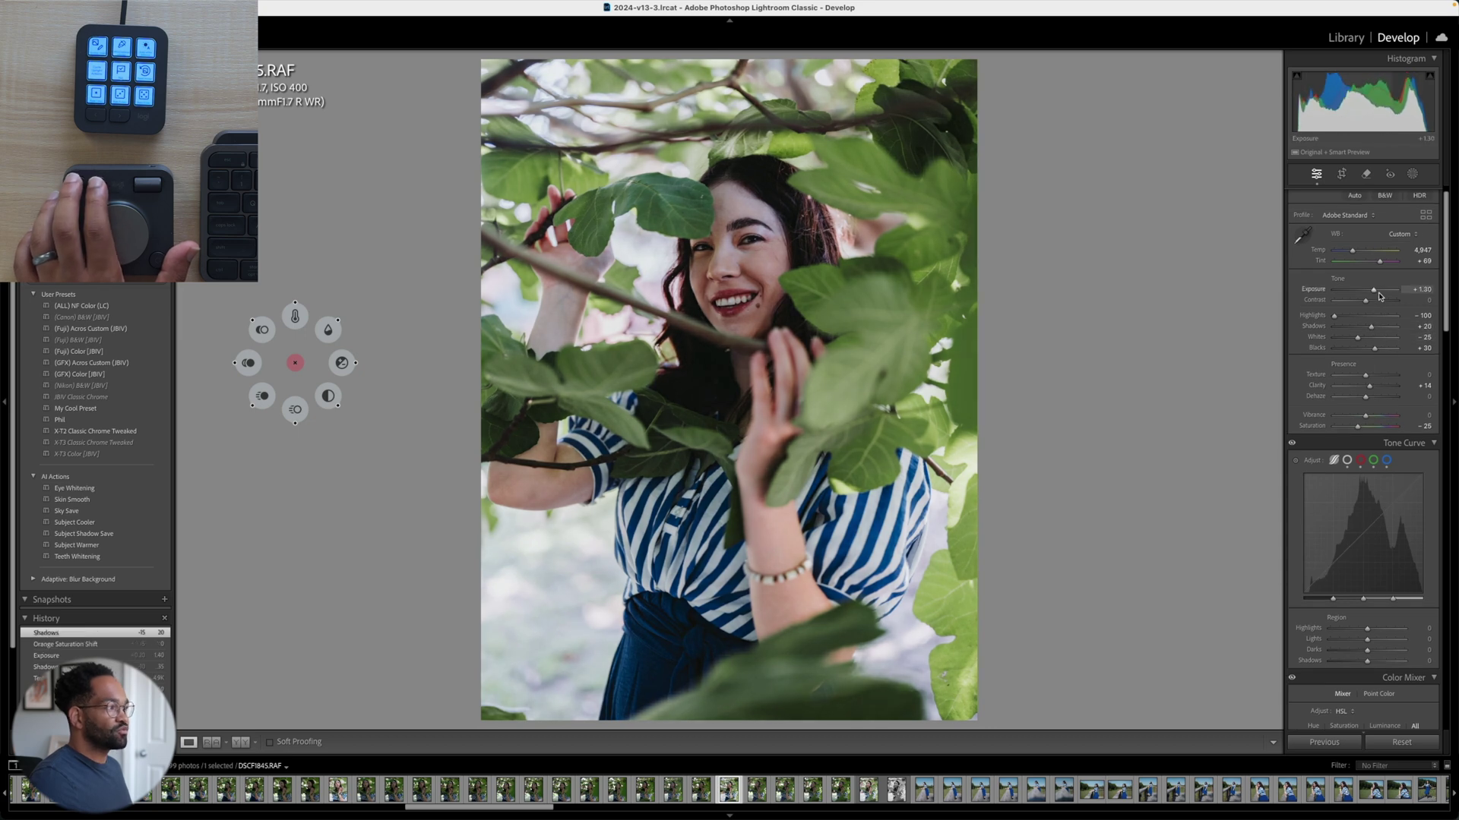
scroll(1381, 297, up, 2)
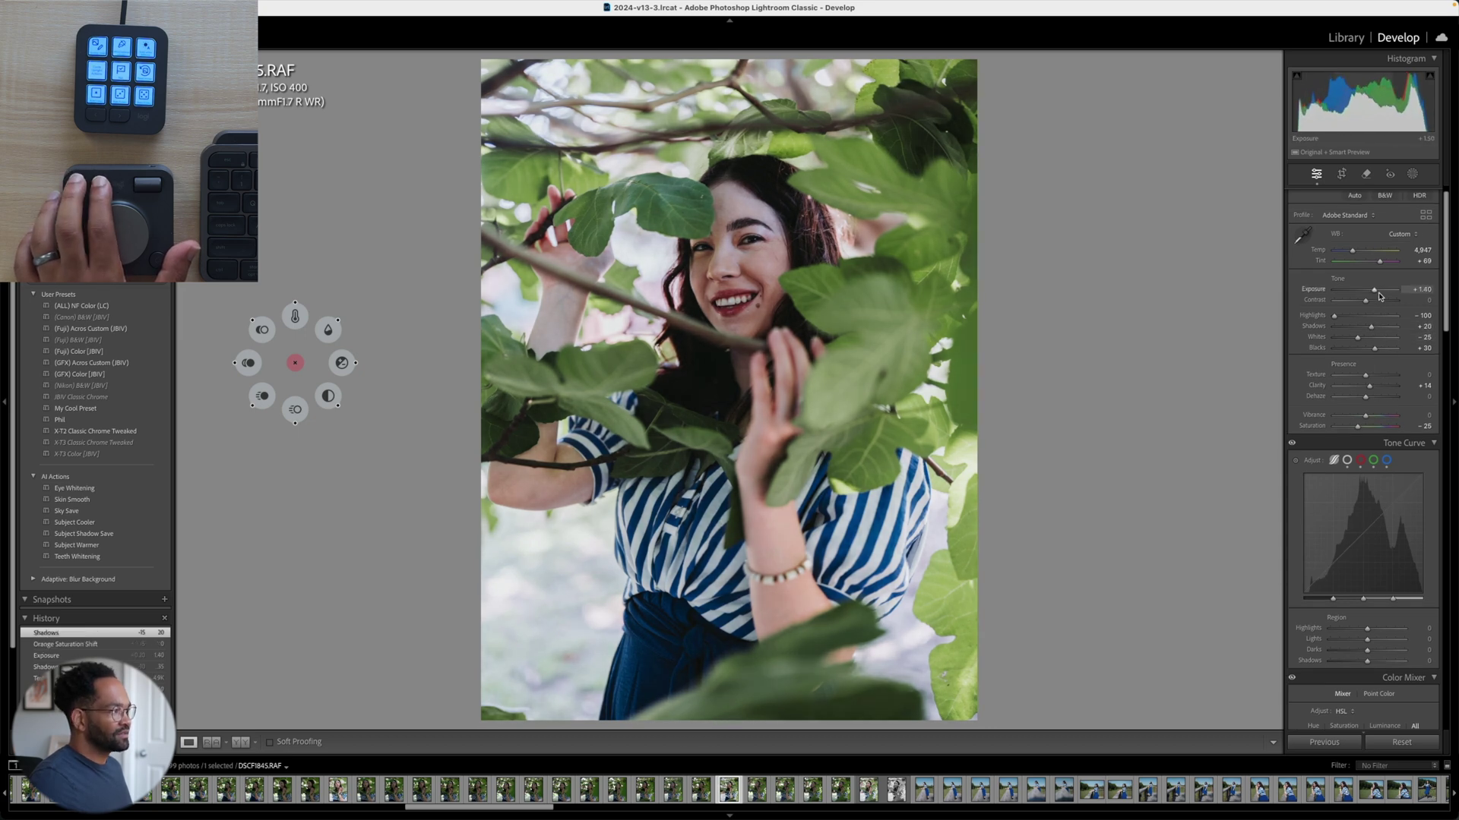
scroll(1380, 266, up, 5)
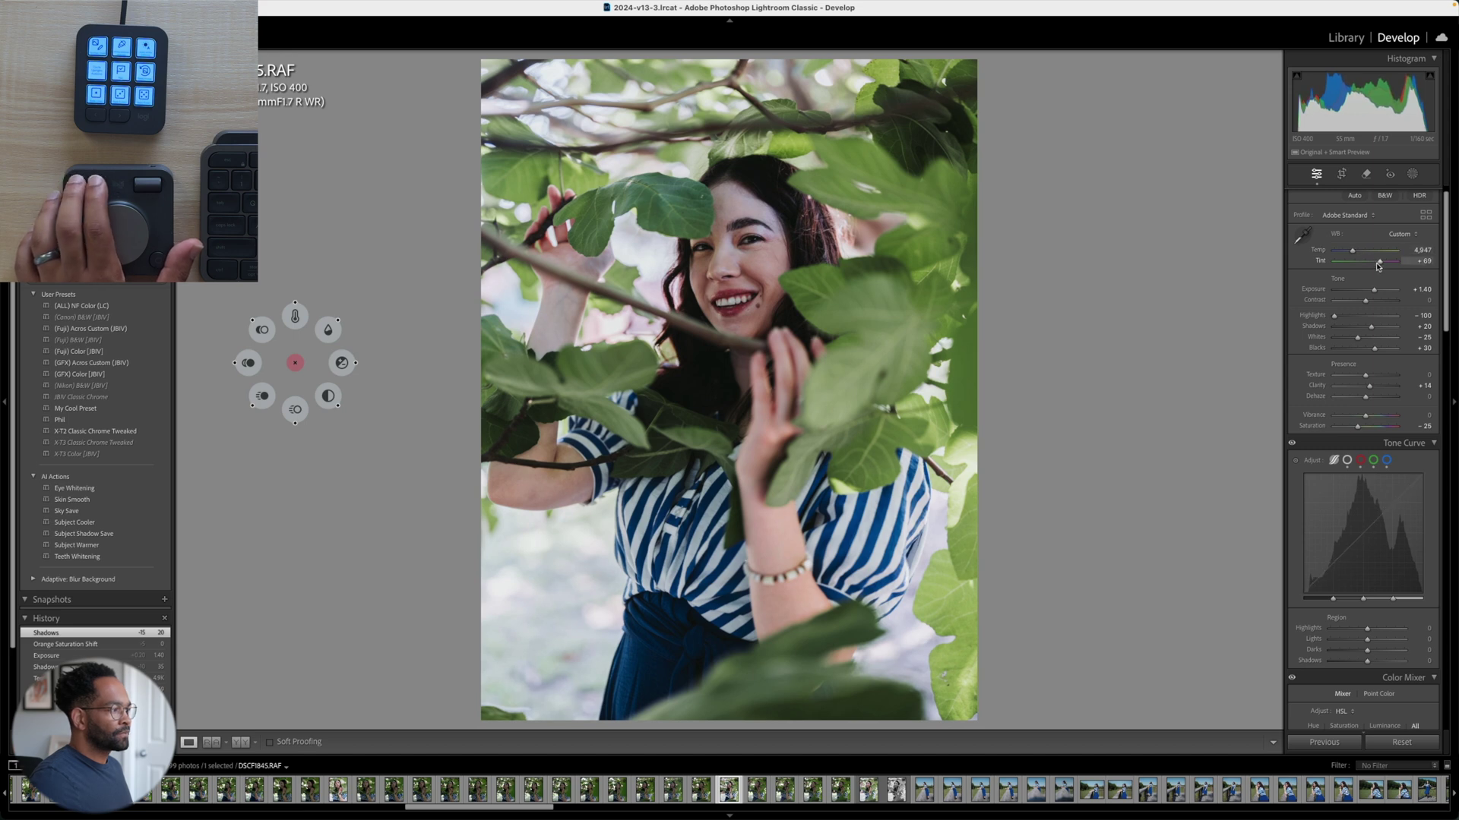
scroll(1379, 266, up, 5)
click(240, 742)
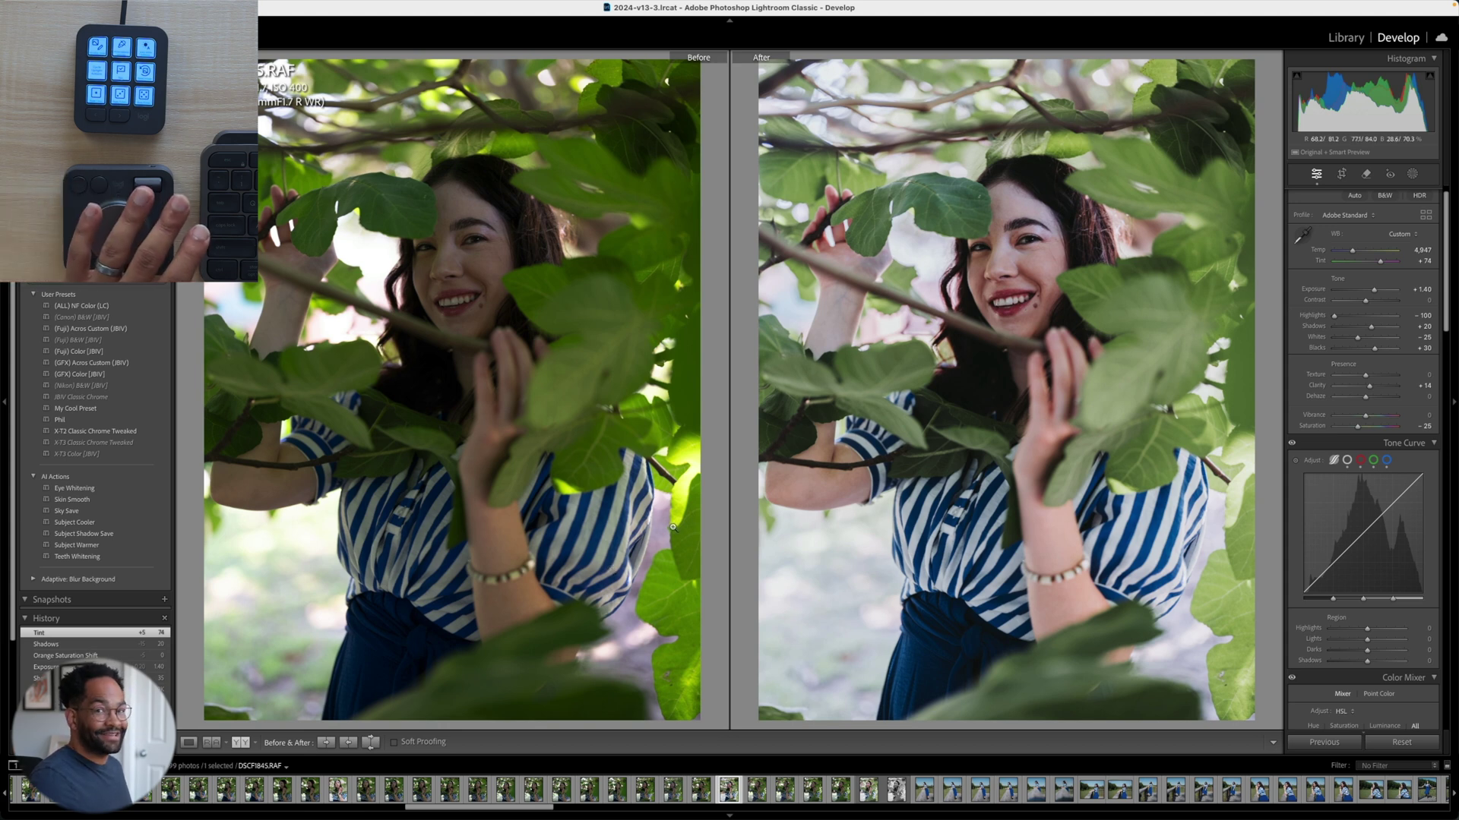
Step: Return to the Library grid and browse down and back through the porch portraits
key(g)
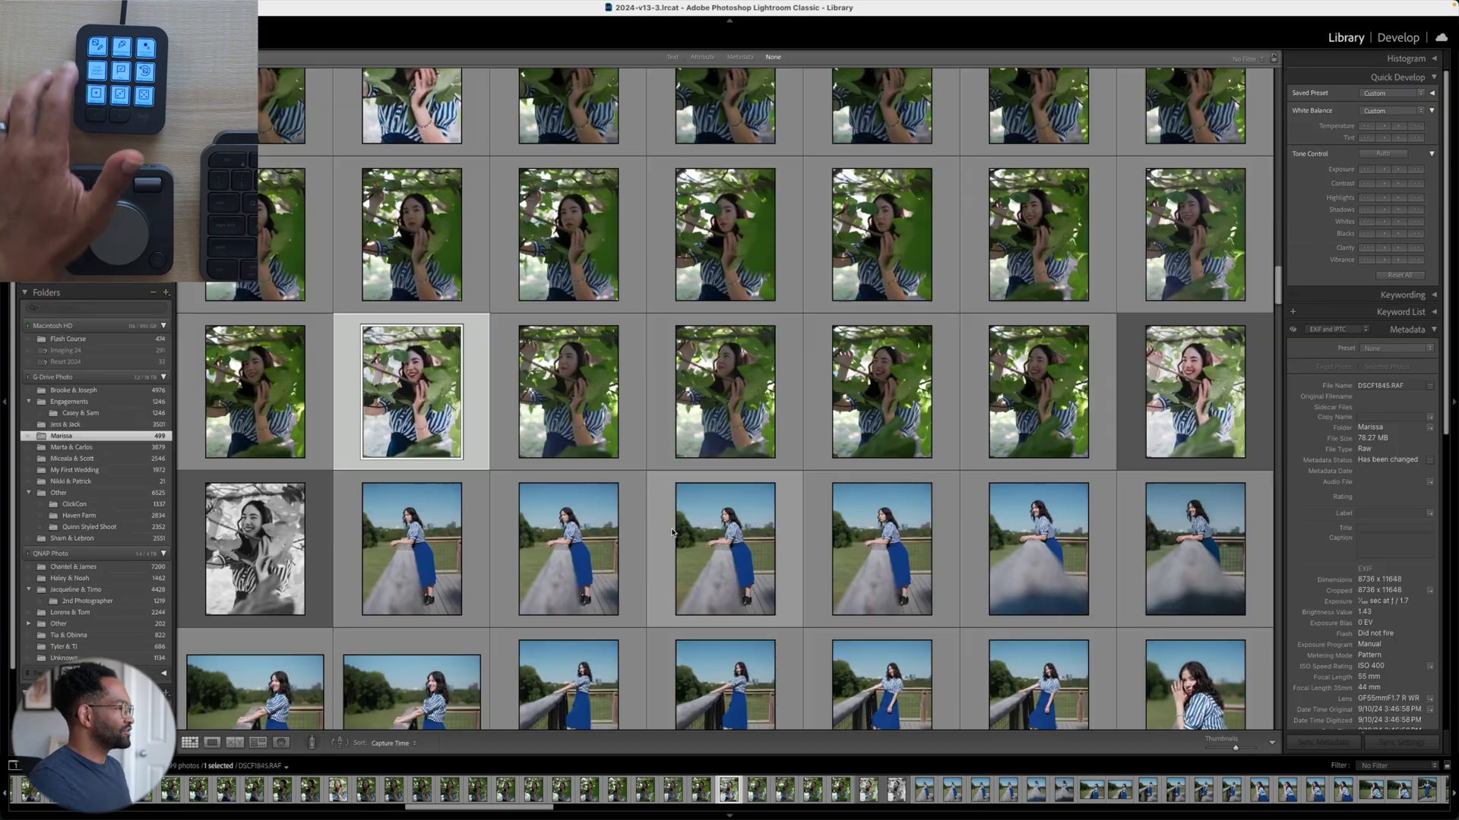
key(Down)
key(Down)
key(Down)
key(Down)
key(Down)
key(Down)
key(Down)
key(Down)
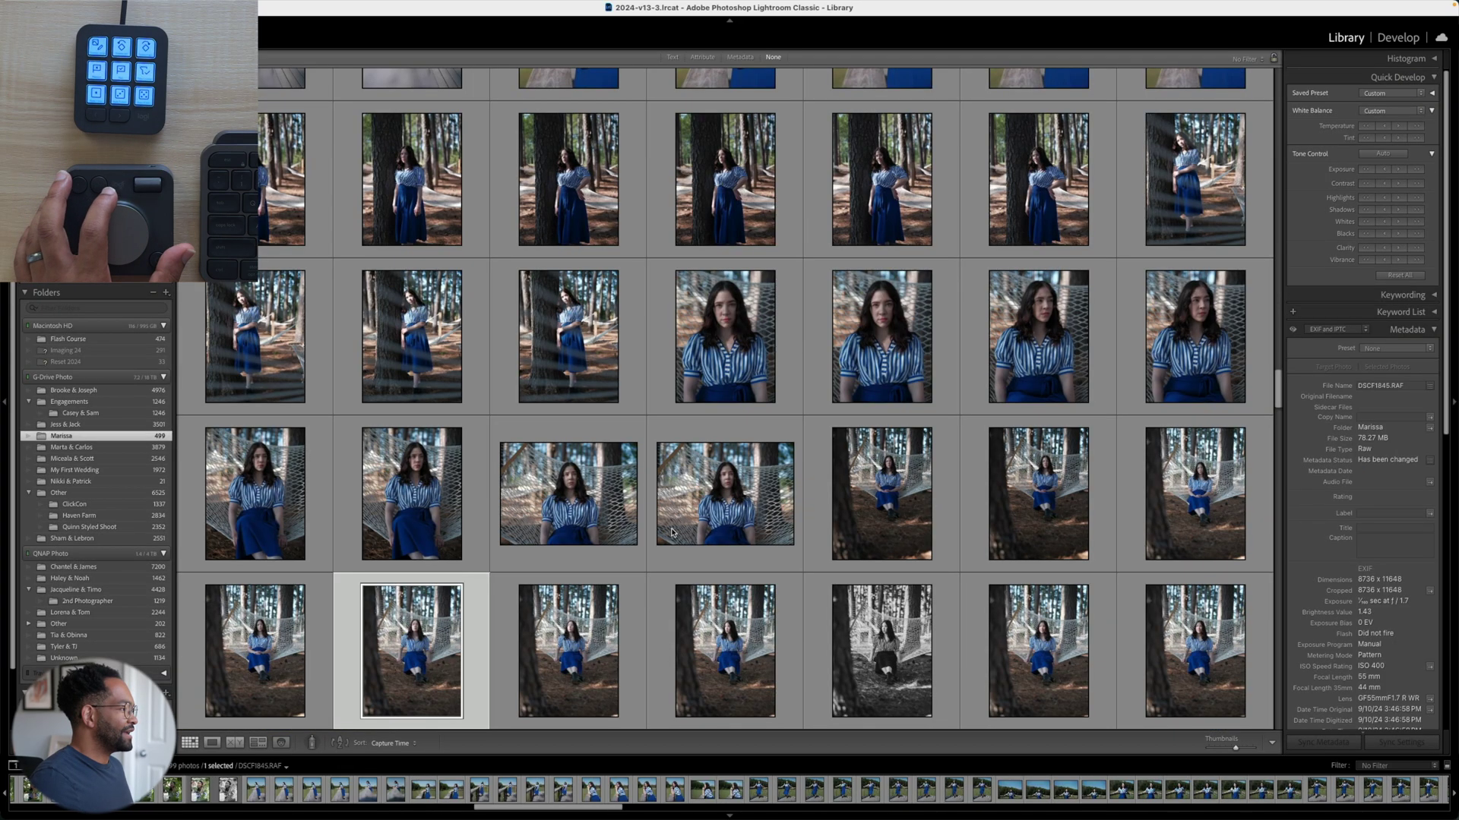
key(Down)
key(Down)
key(Down)
key(Down)
key(Down)
key(Down)
key(Down)
key(Down)
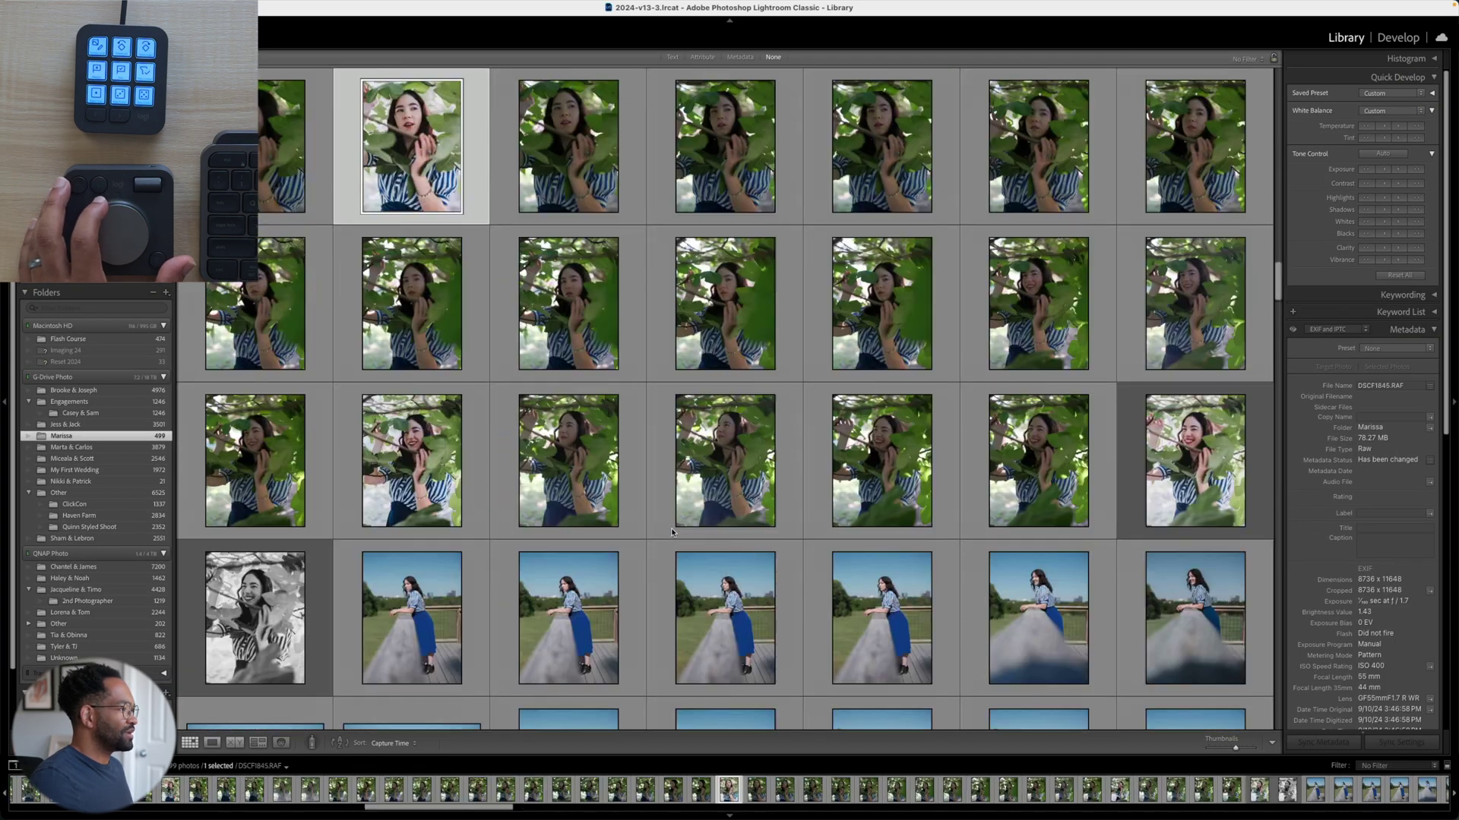
key(Up)
key(Up)
key(Up)
key(Up)
key(Up)
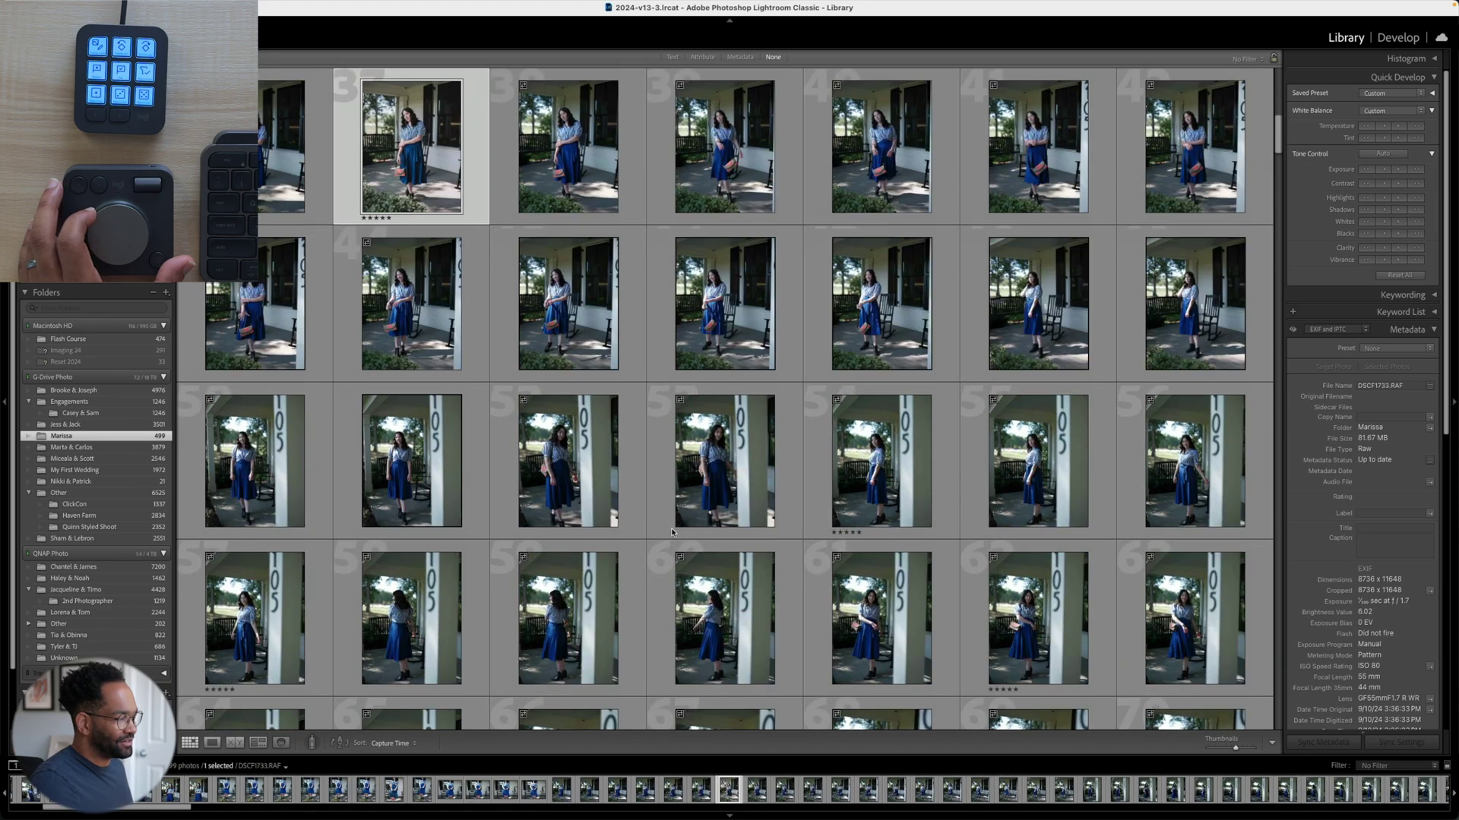